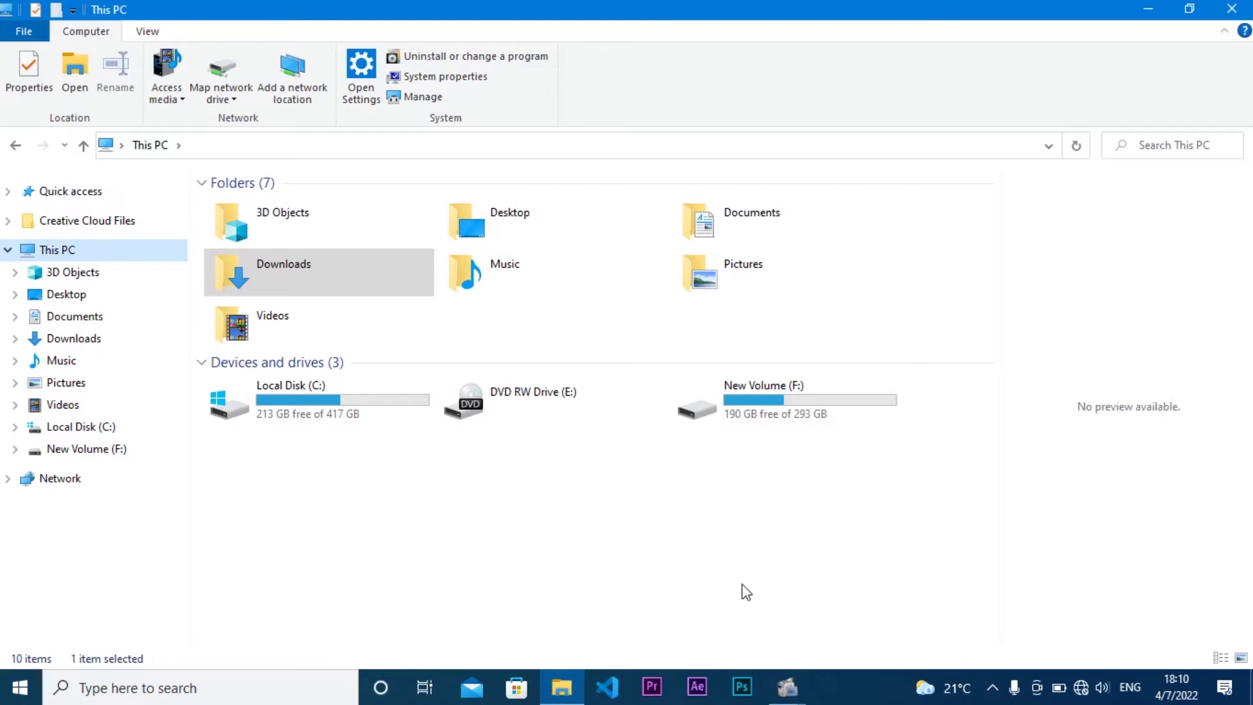
Step: Browse into the C:\xampp folder, then close File Explorer
double_click(336, 424)
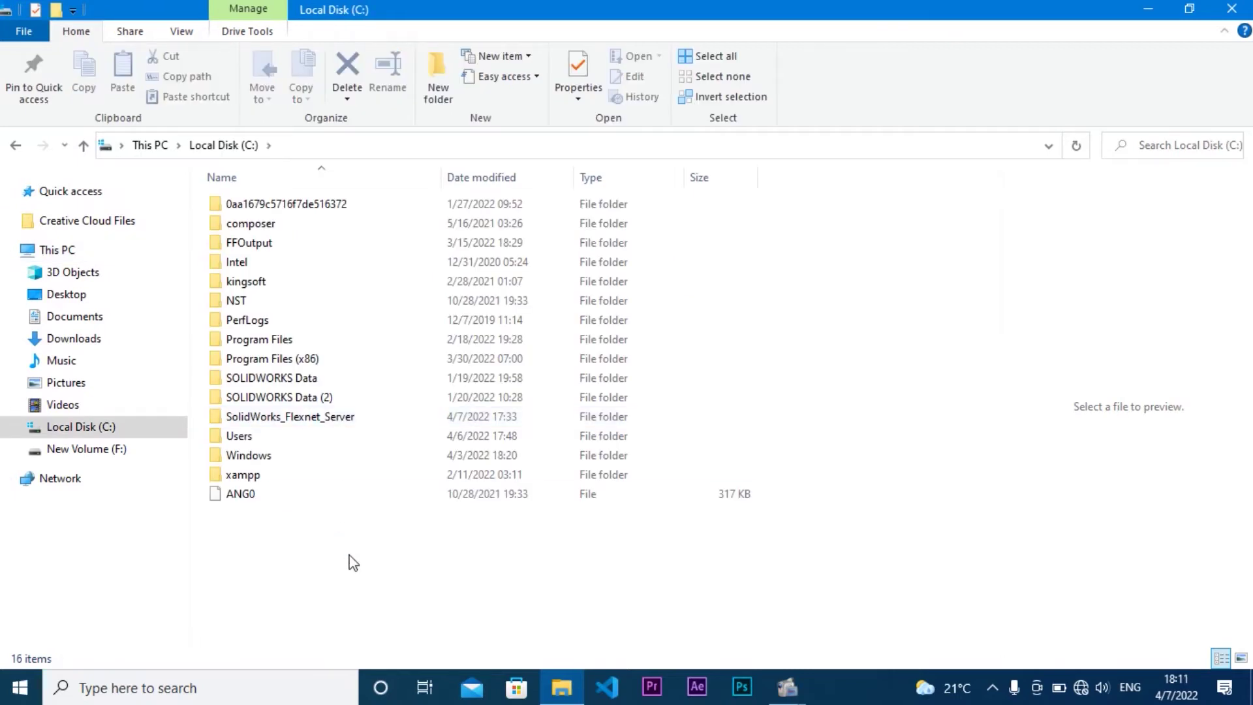
double_click(284, 476)
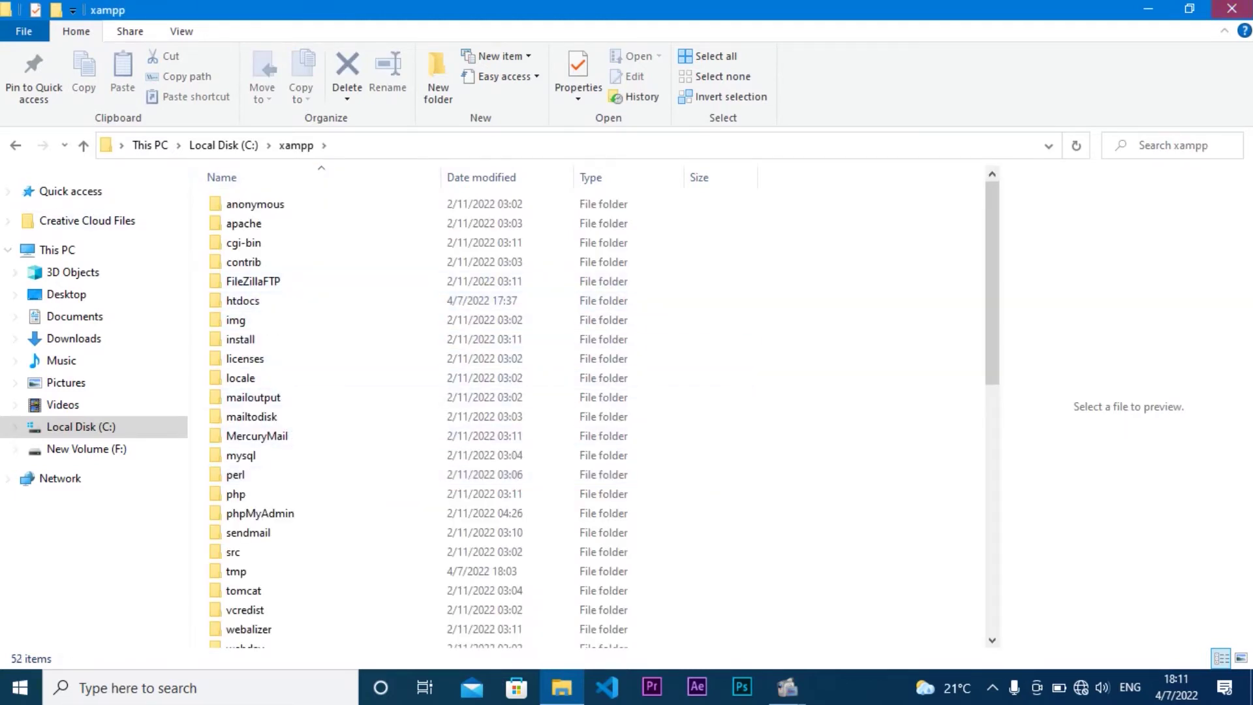
click(1232, 9)
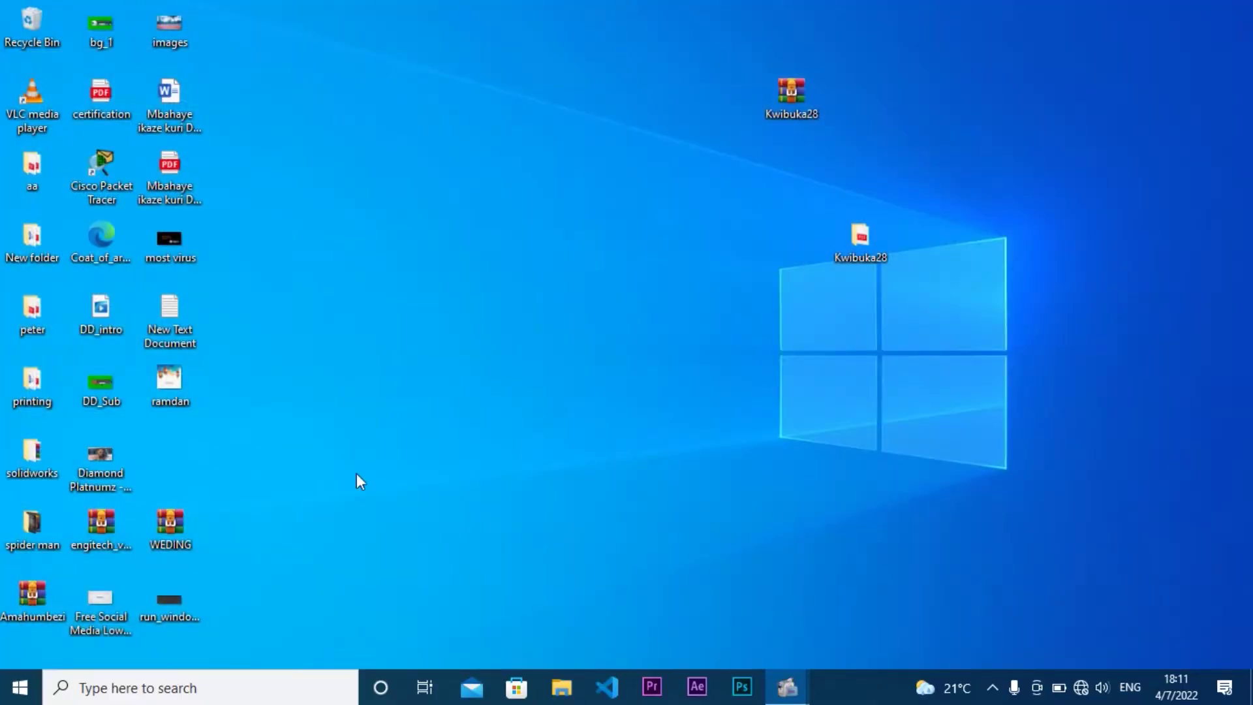
Step: Open File Explorer at C:\xampp\htdocs
click(559, 689)
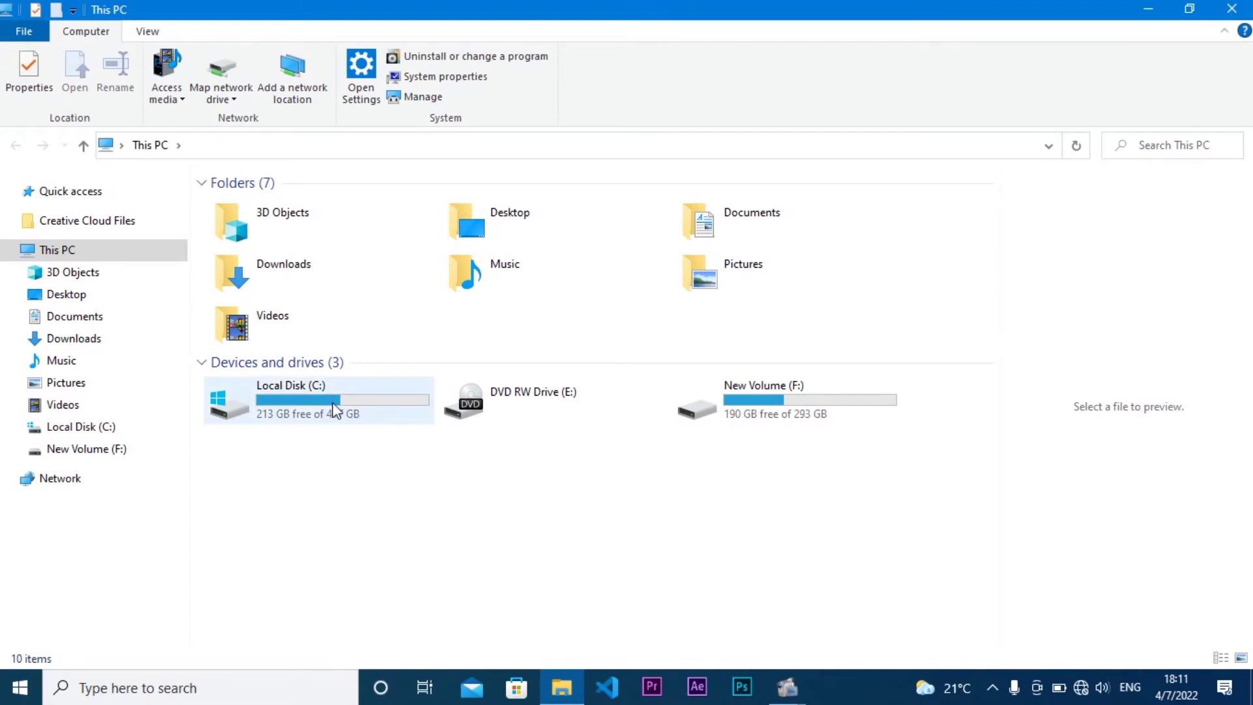
double_click(313, 407)
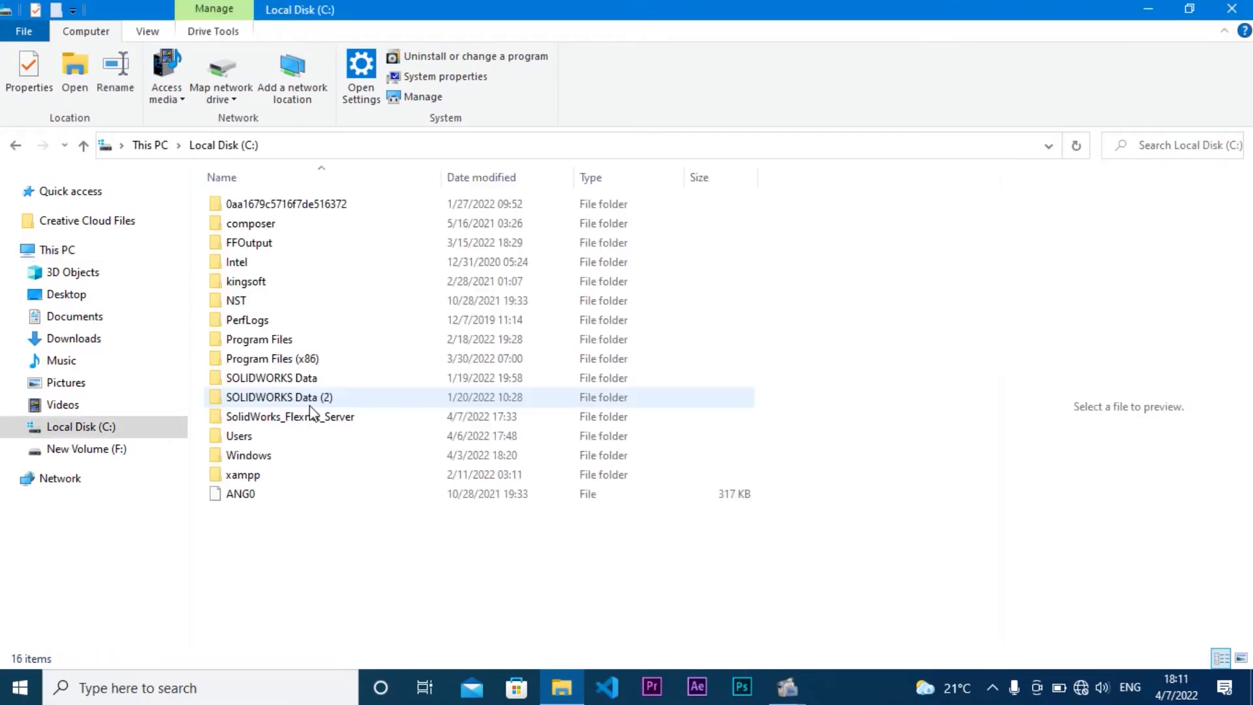
double_click(308, 475)
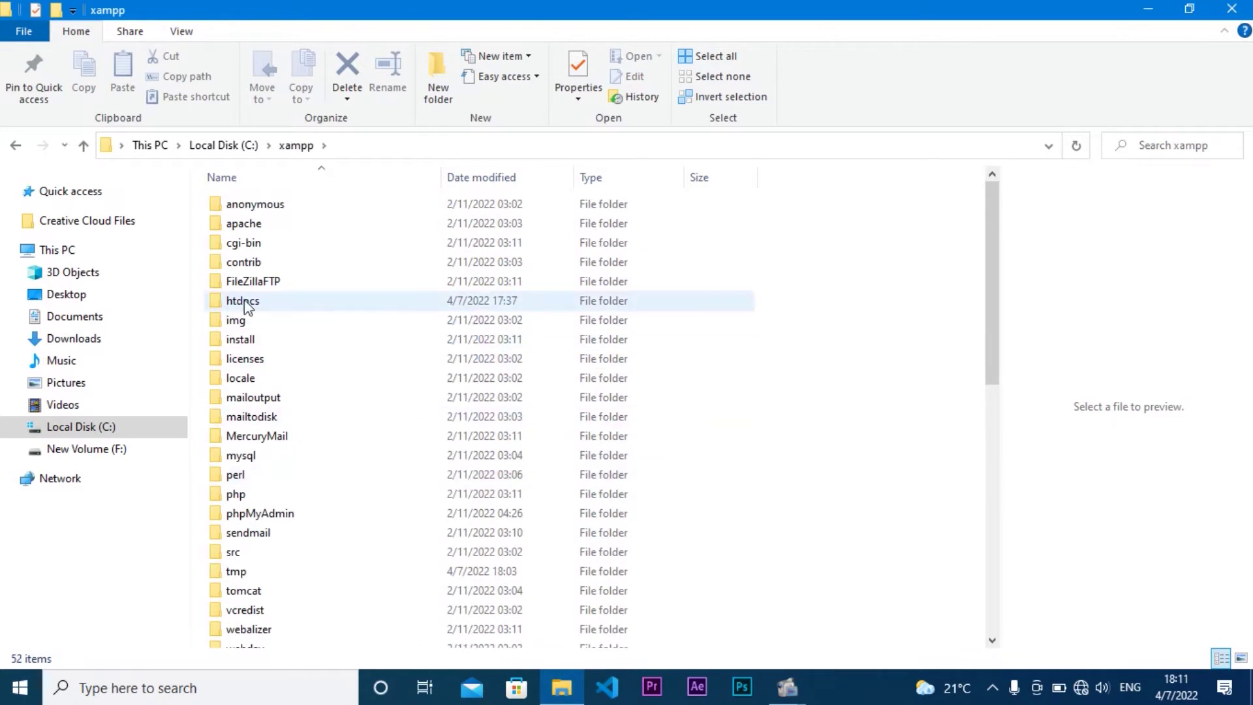
double_click(271, 304)
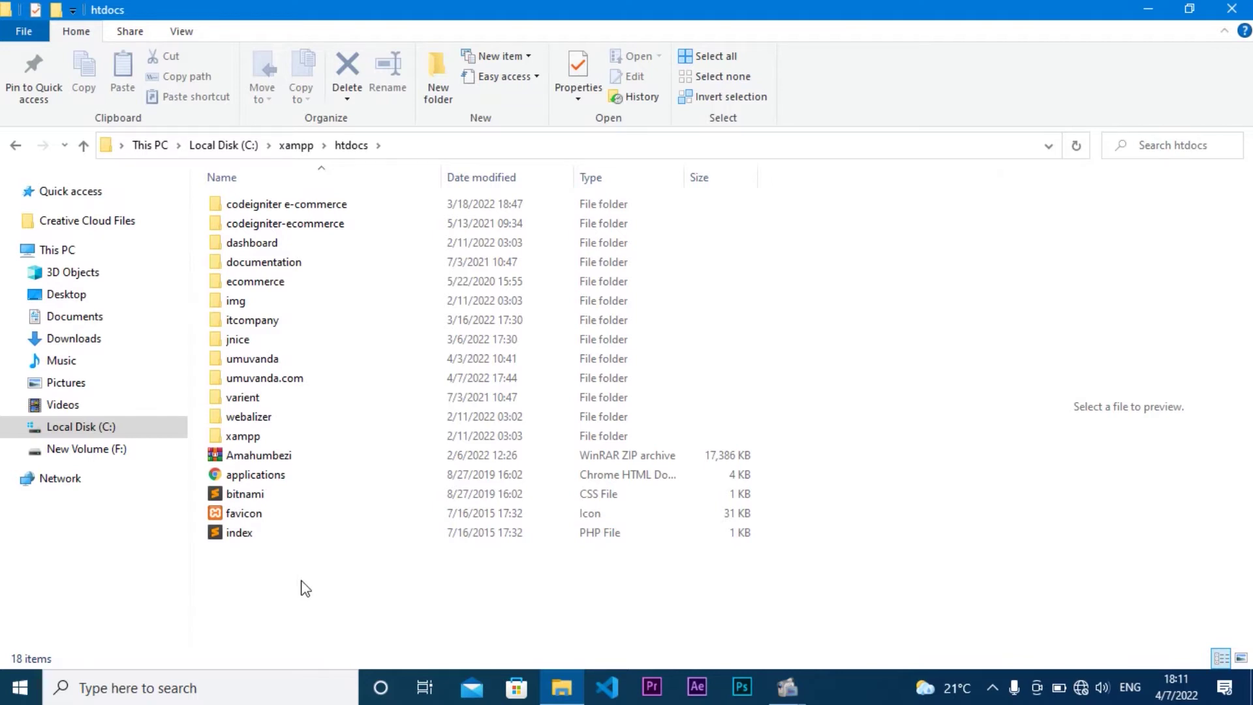
Step: Create a new folder named mysite in htdocs
key(ctrl+shift+n)
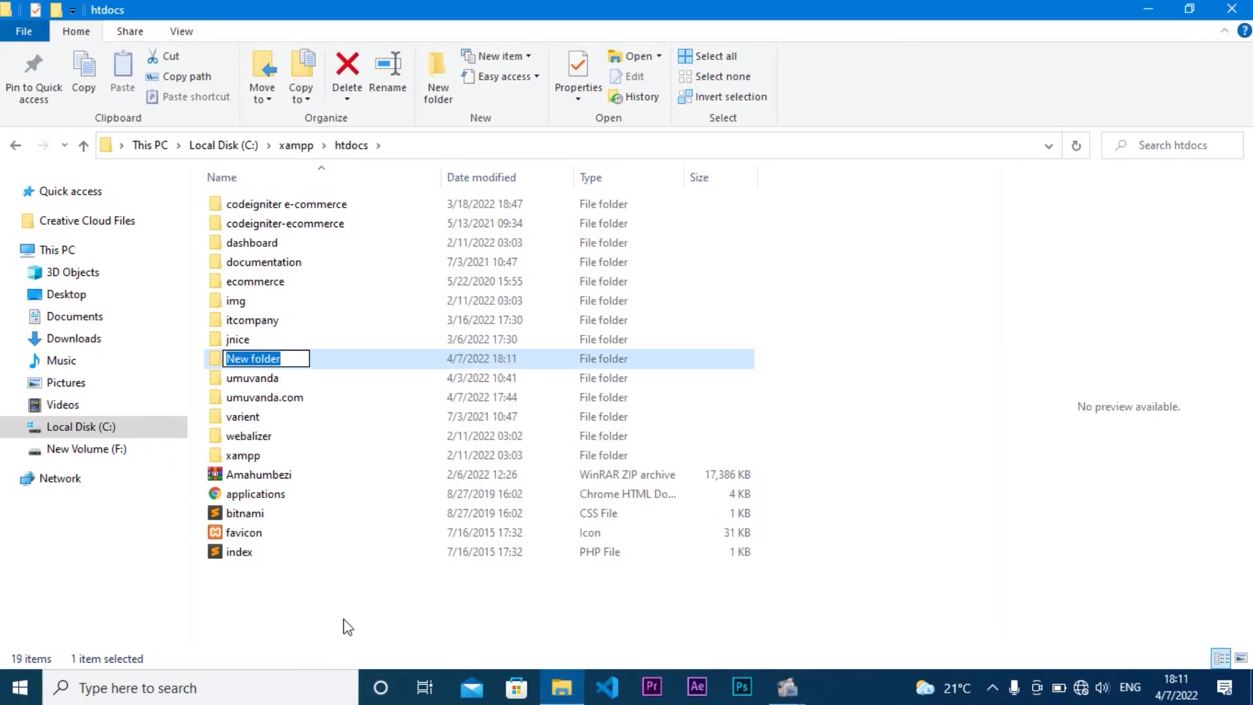
text(myst)
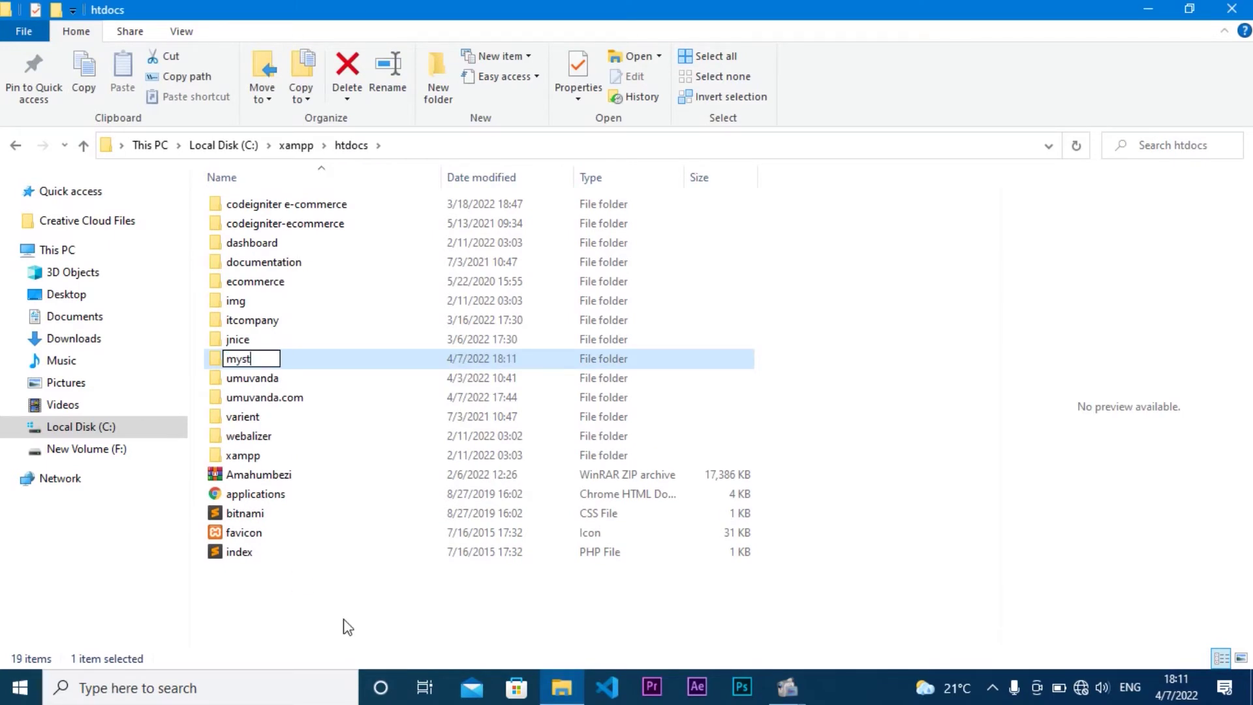
key(BackSpace)
text(ite)
key(Return)
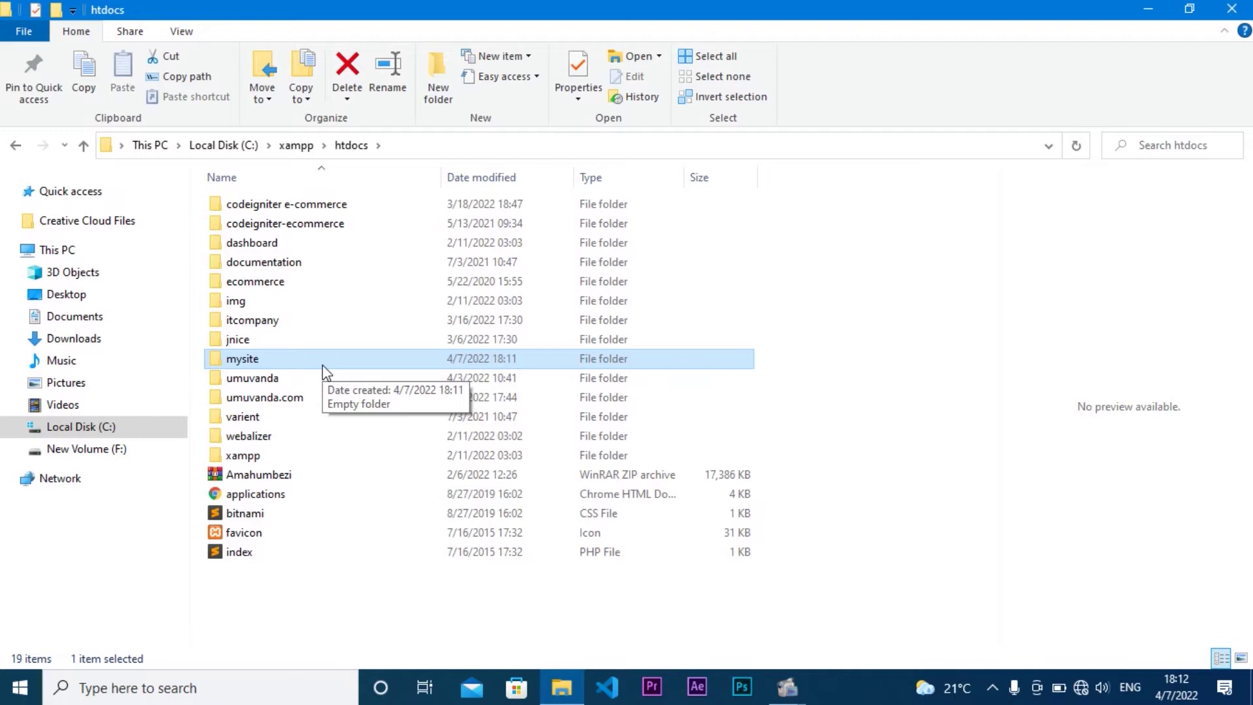
Step: Choose to extract the wordpress editor archive from the Downloads folder
click(140, 339)
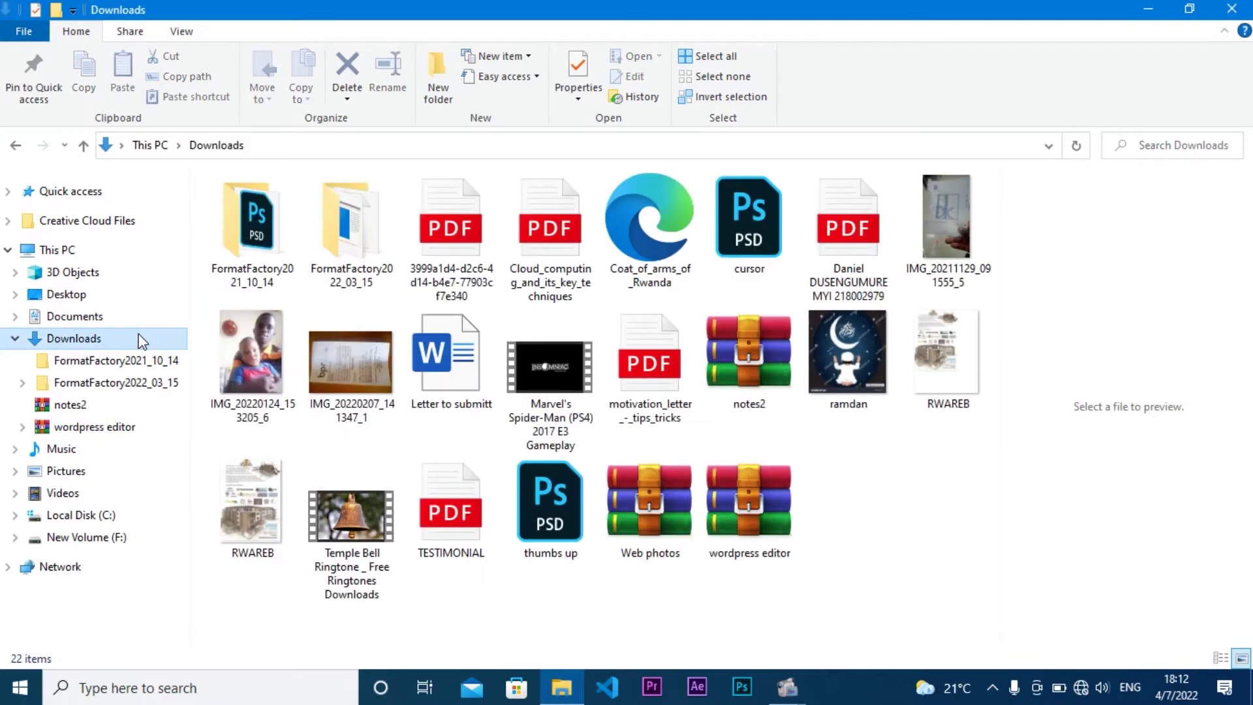
click(749, 513)
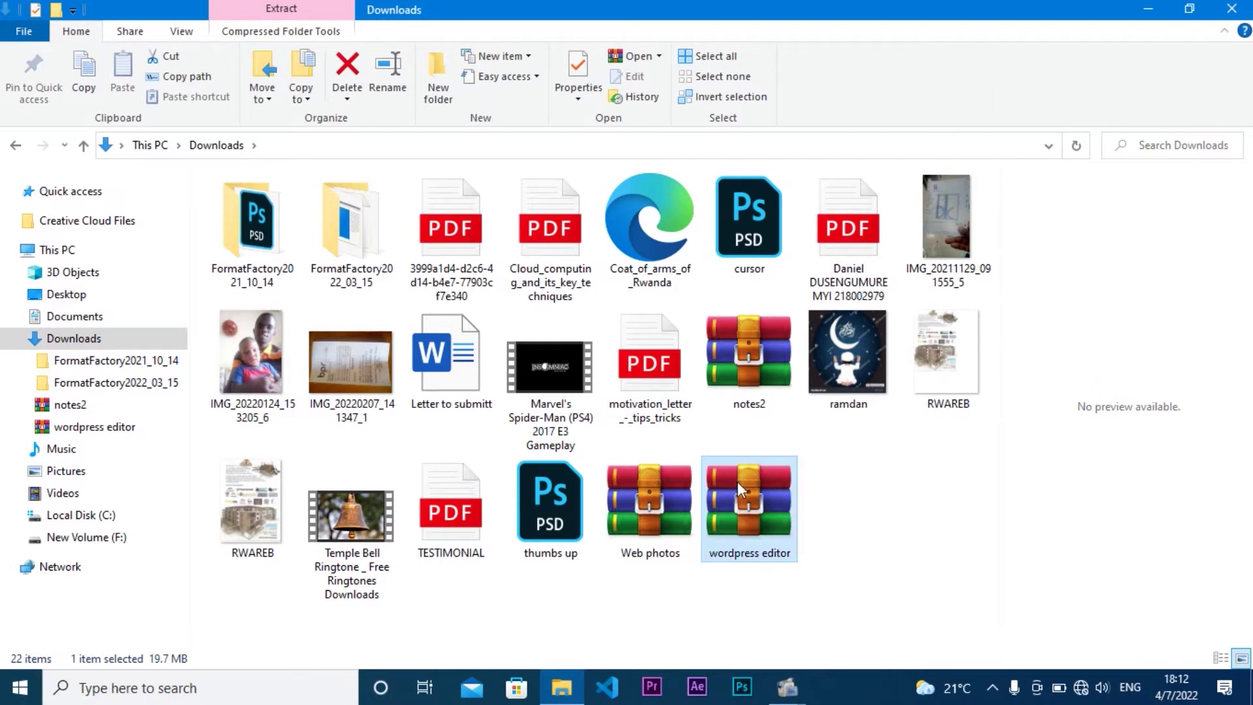
right_click(738, 482)
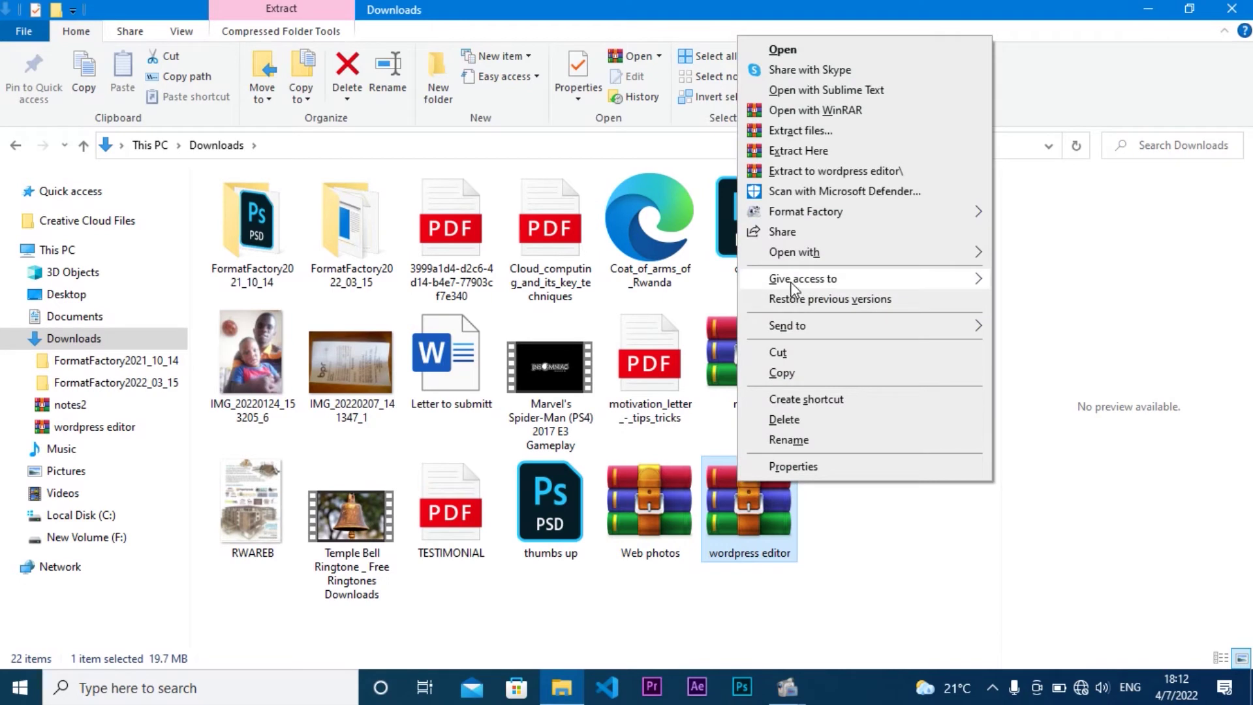
click(801, 131)
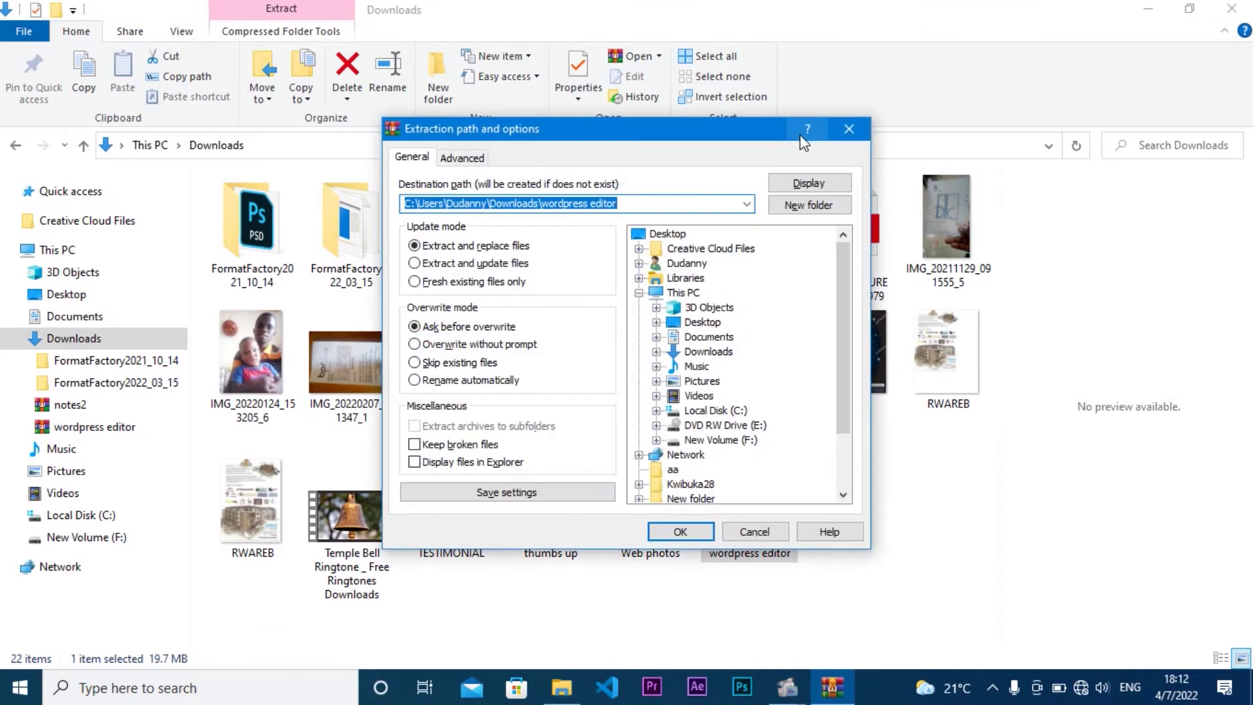
drag(672, 136, 643, 84)
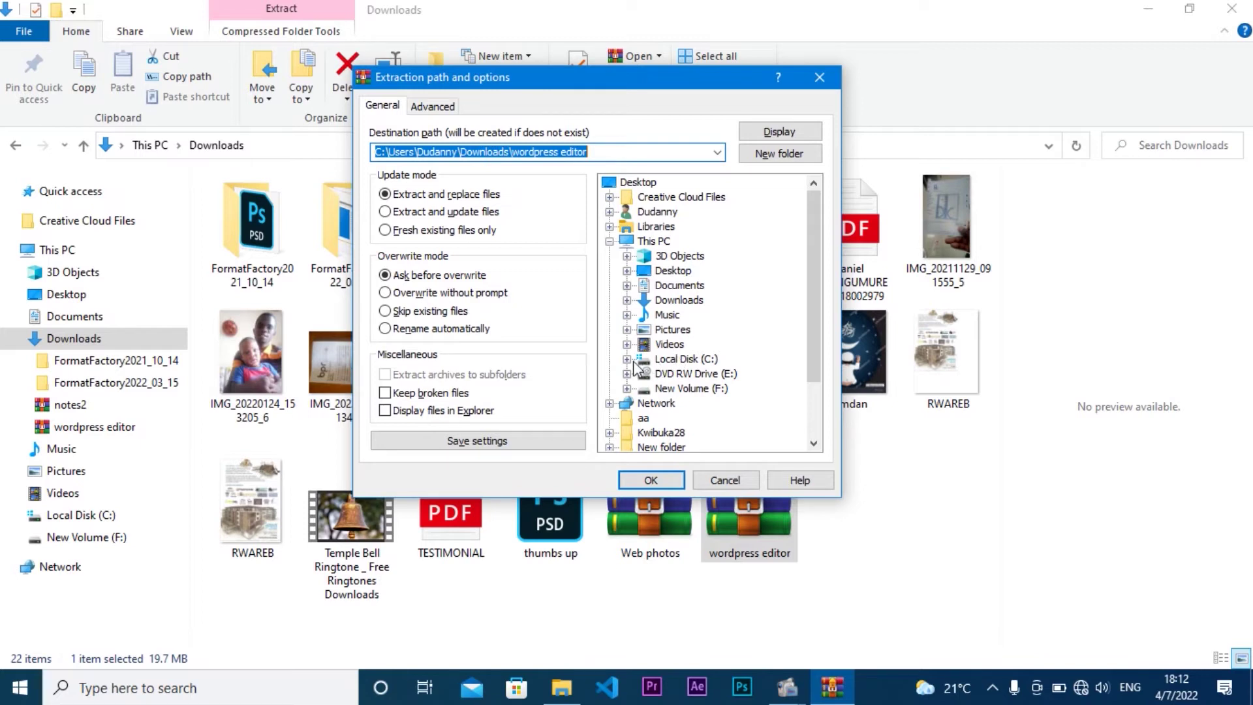
Step: Set the extraction destination to C:\xampp\htdocs\mysite and start extracting
click(686, 359)
scroll(628, 367, down, 2)
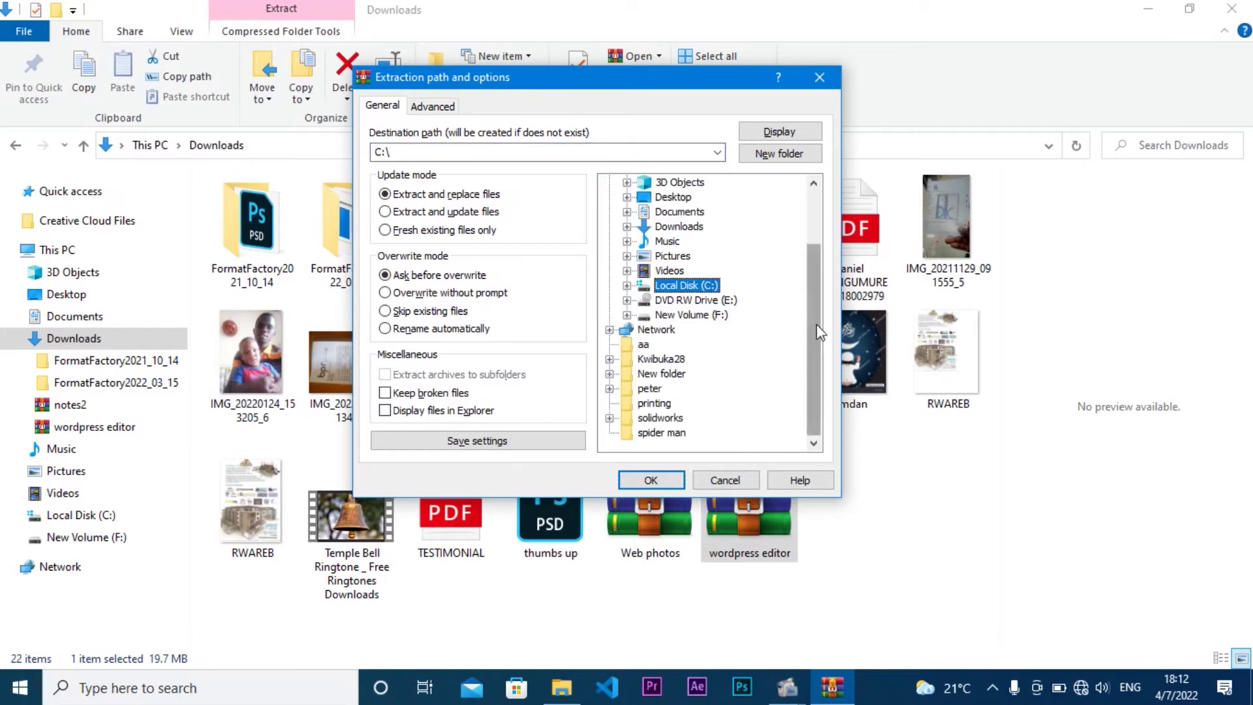
click(626, 285)
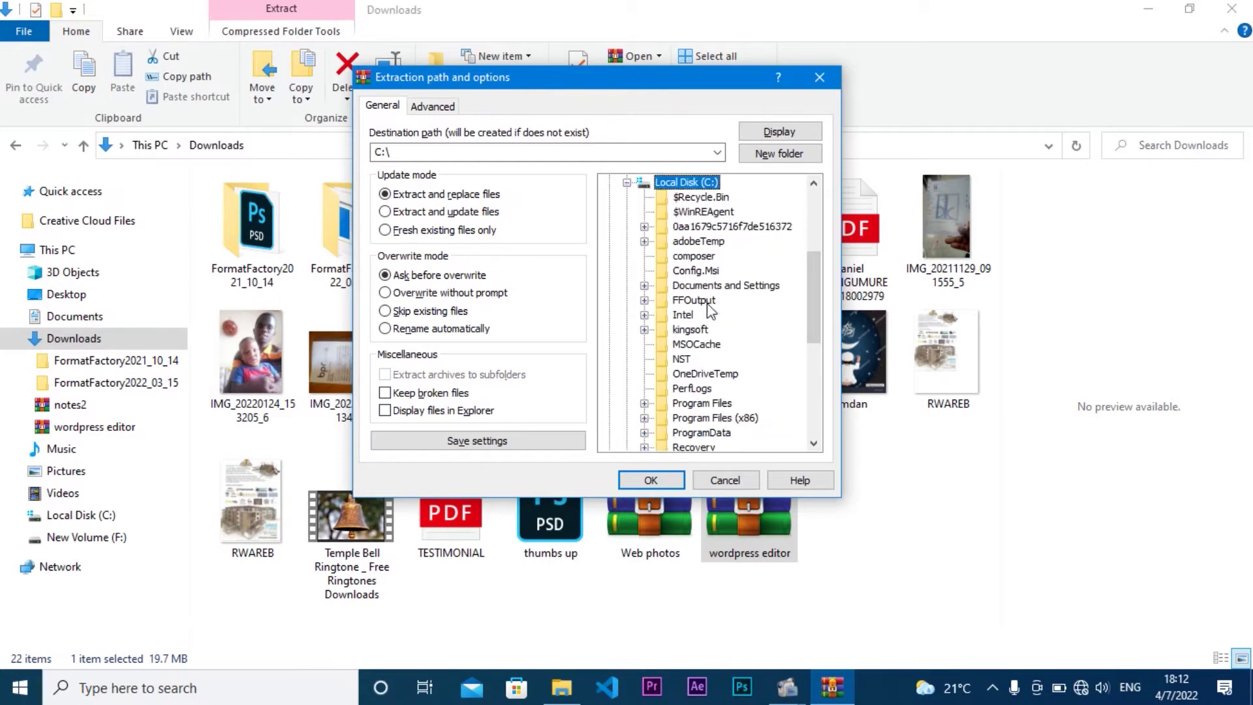
drag(814, 314, 820, 379)
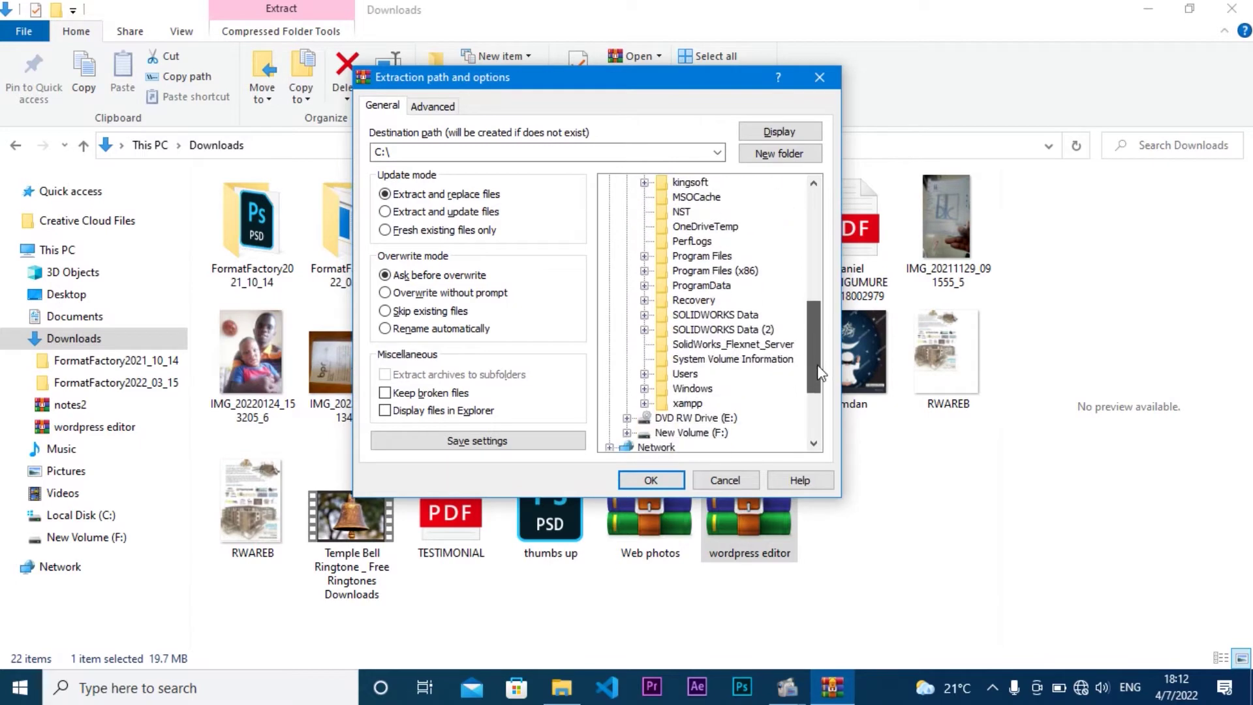
click(644, 403)
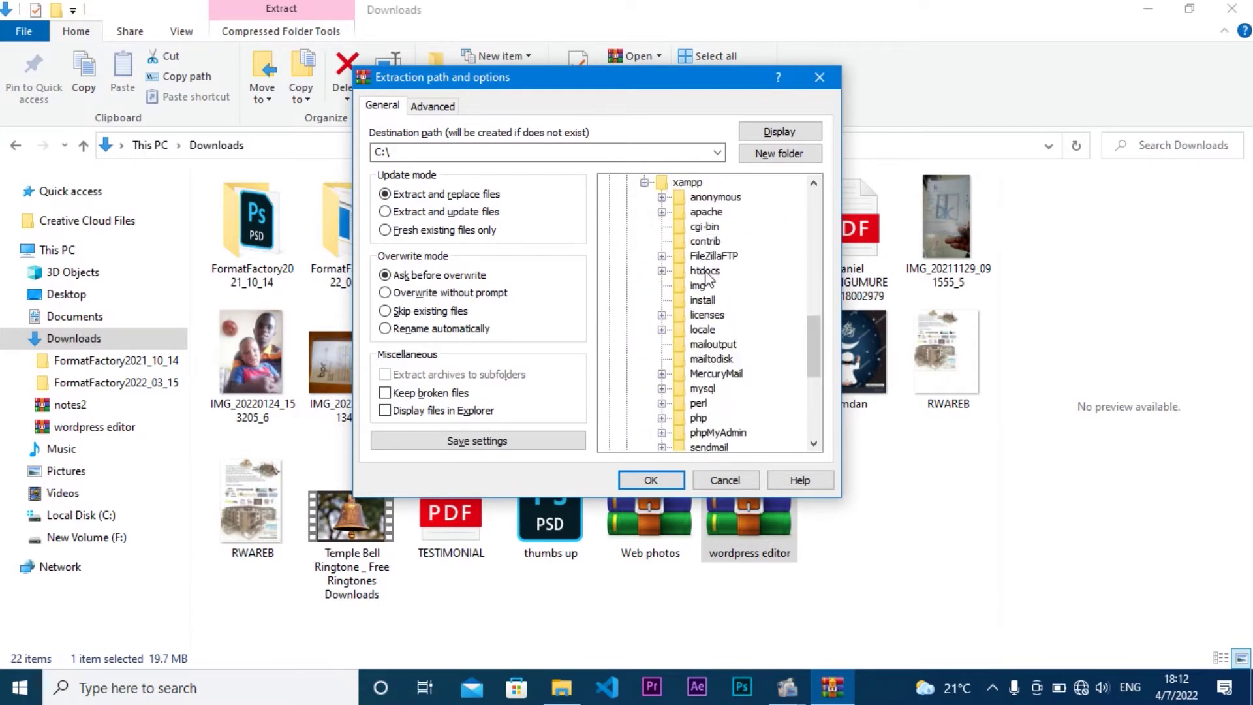
click(662, 271)
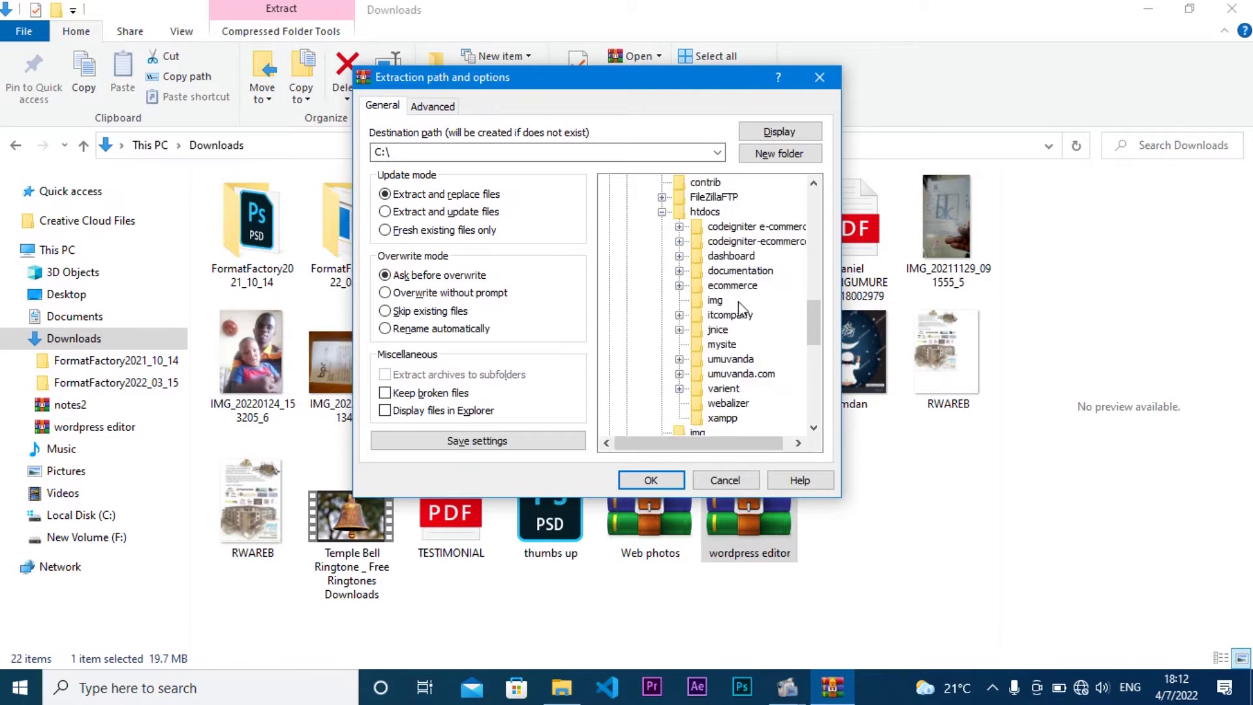
click(722, 345)
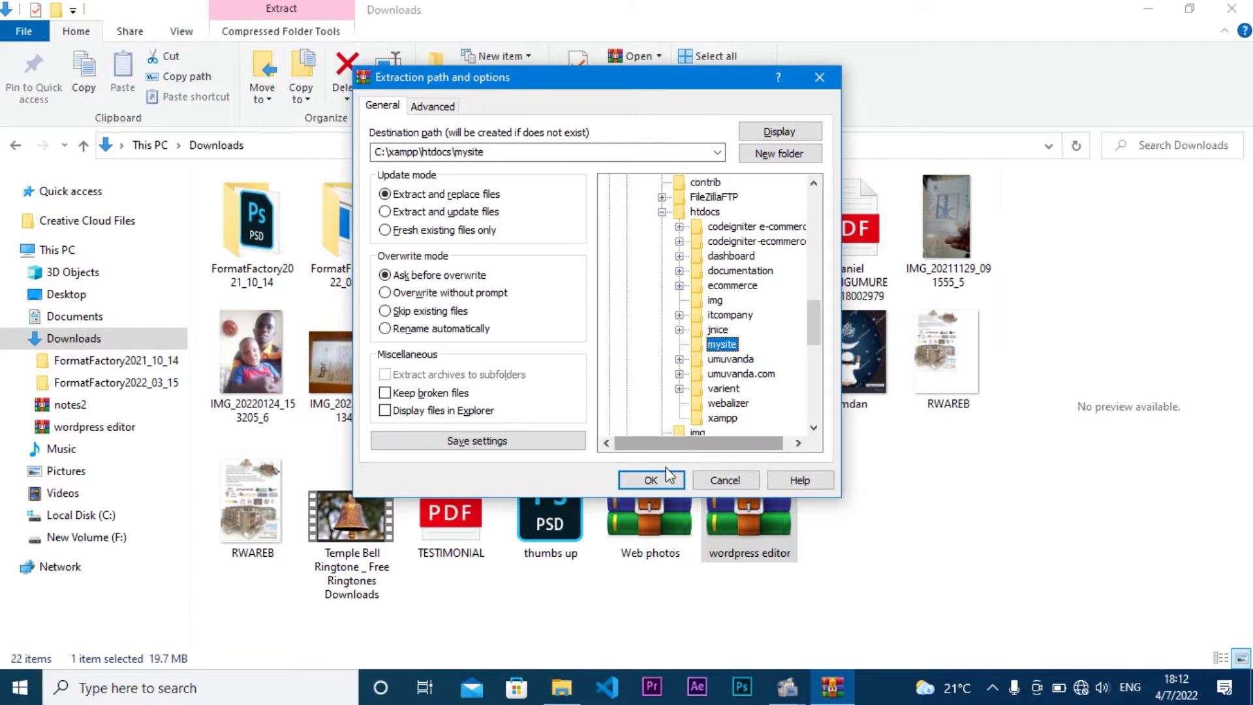
click(651, 480)
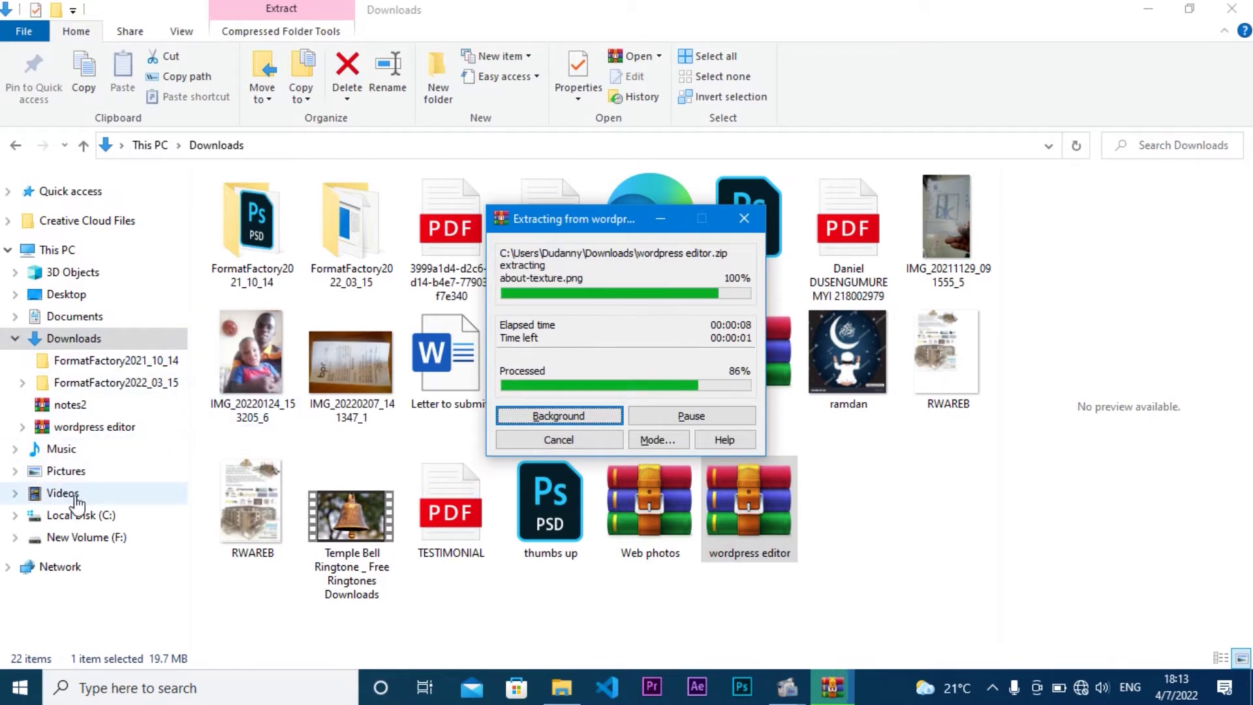
Step: Navigate to C:\xampp\htdocs\mysite\wordpress and select all 19 items
click(99, 517)
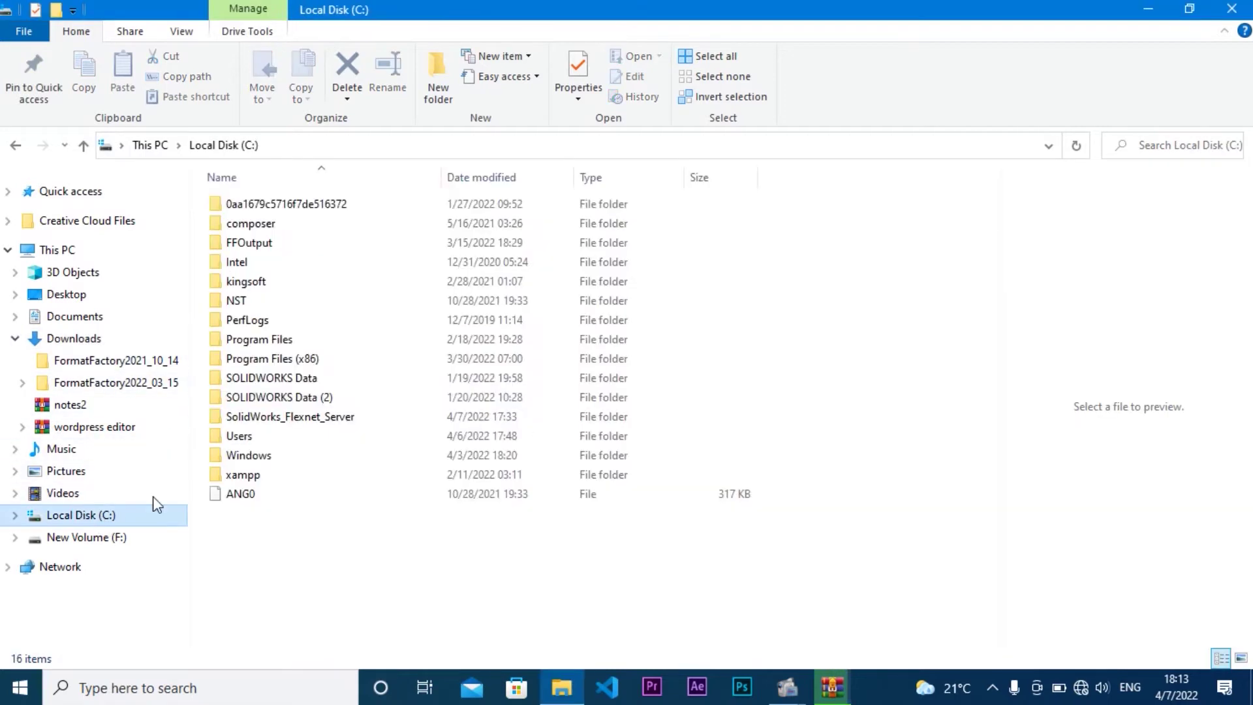
double_click(435, 475)
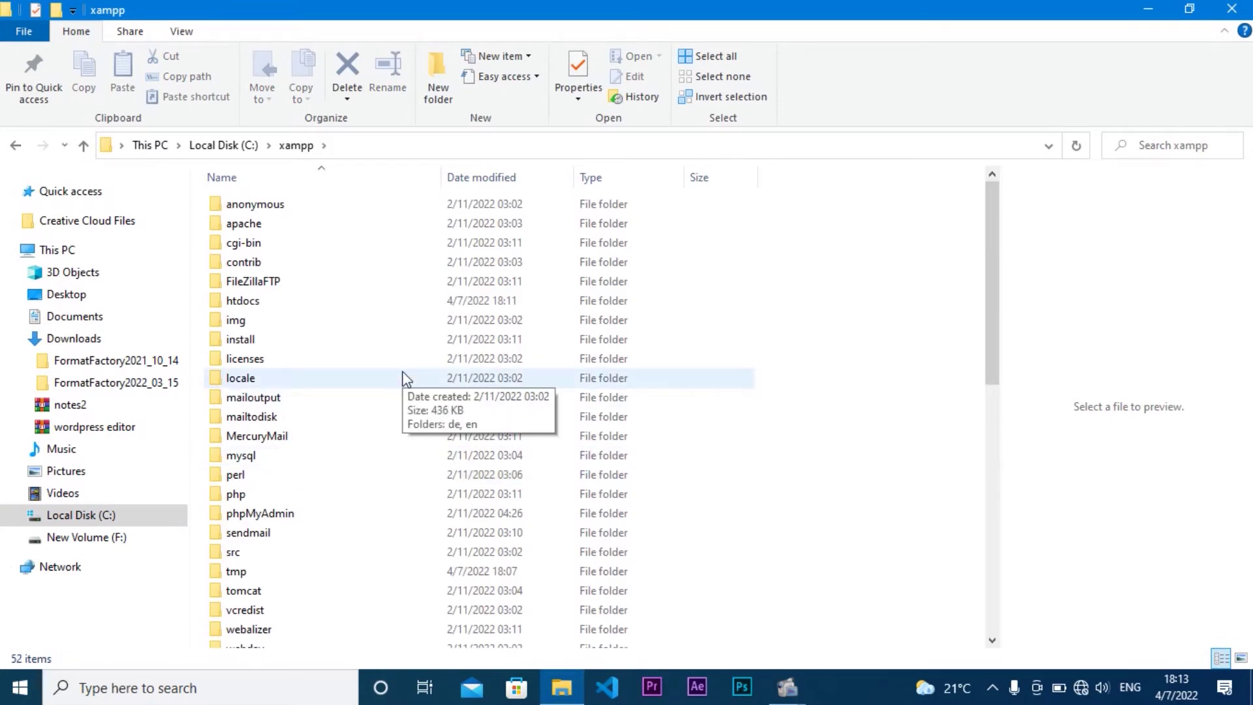
click(376, 300)
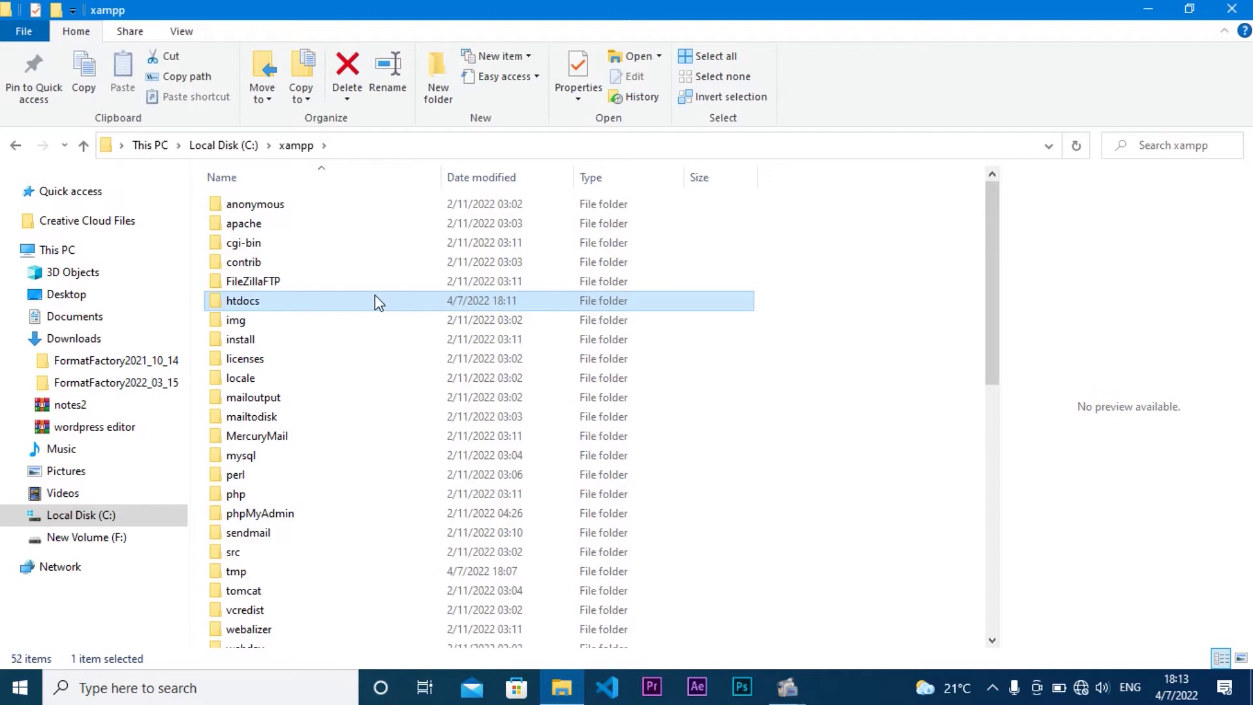
double_click(377, 301)
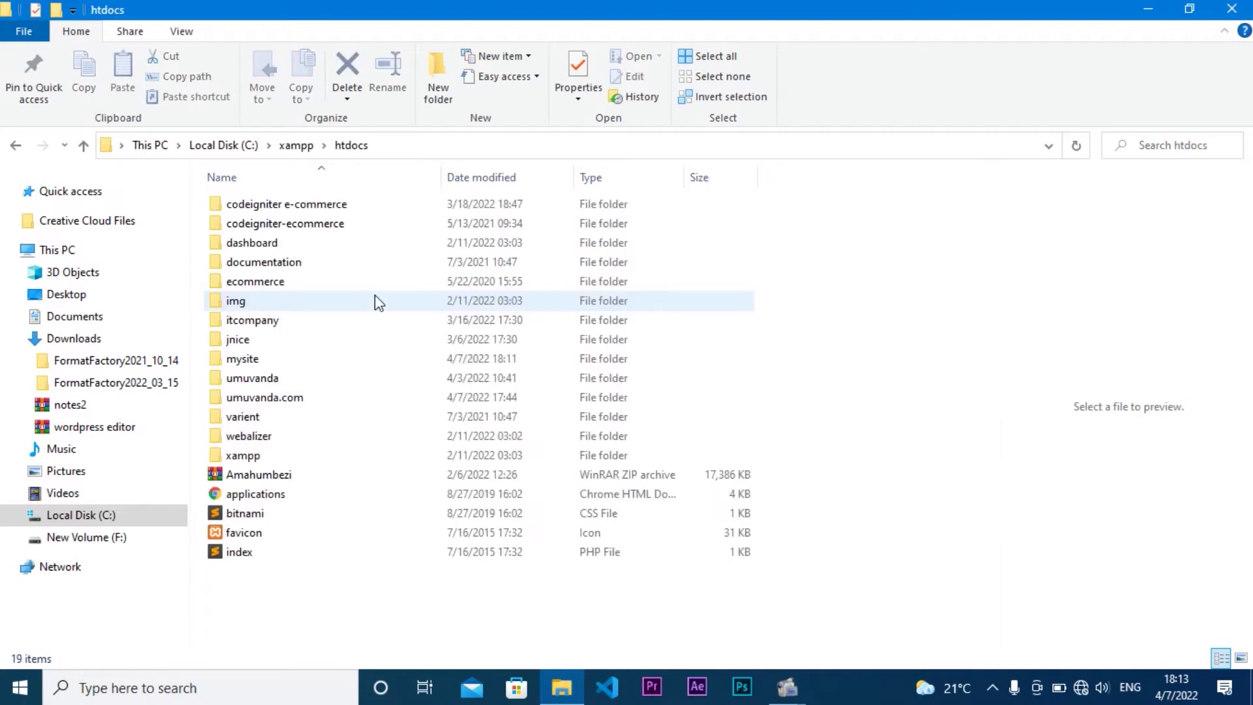
double_click(370, 362)
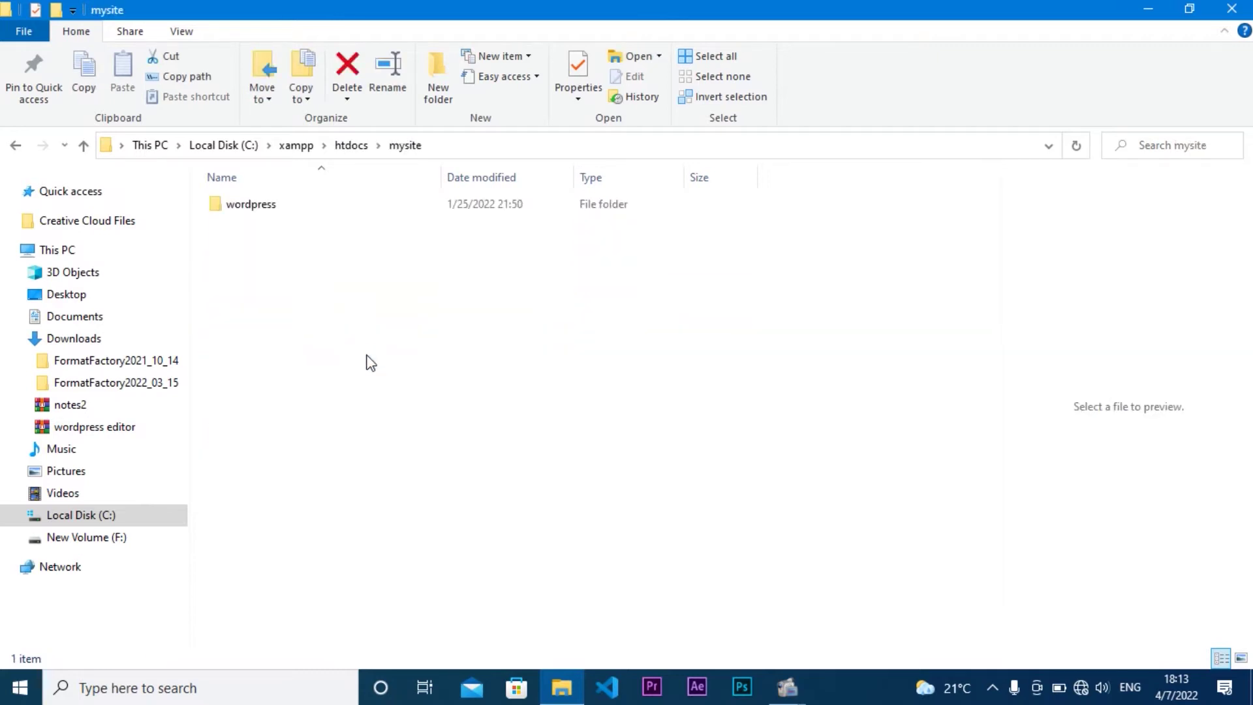
double_click(302, 208)
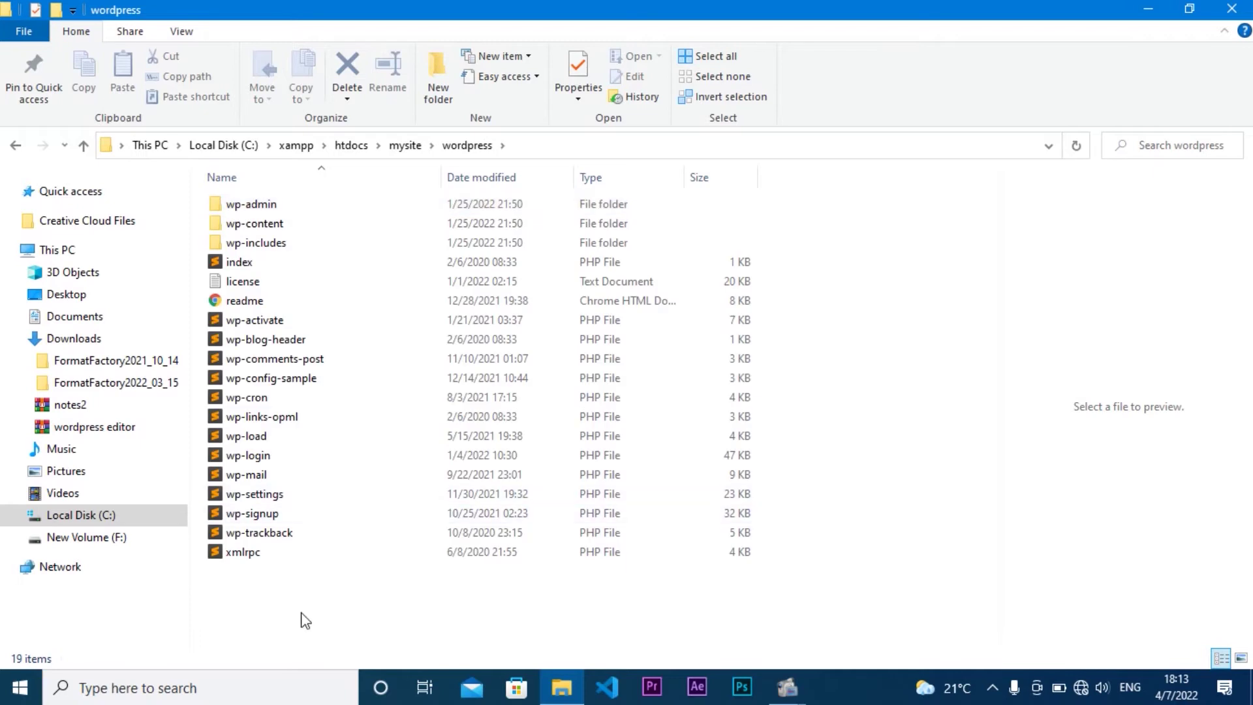
drag(361, 403, 342, 194)
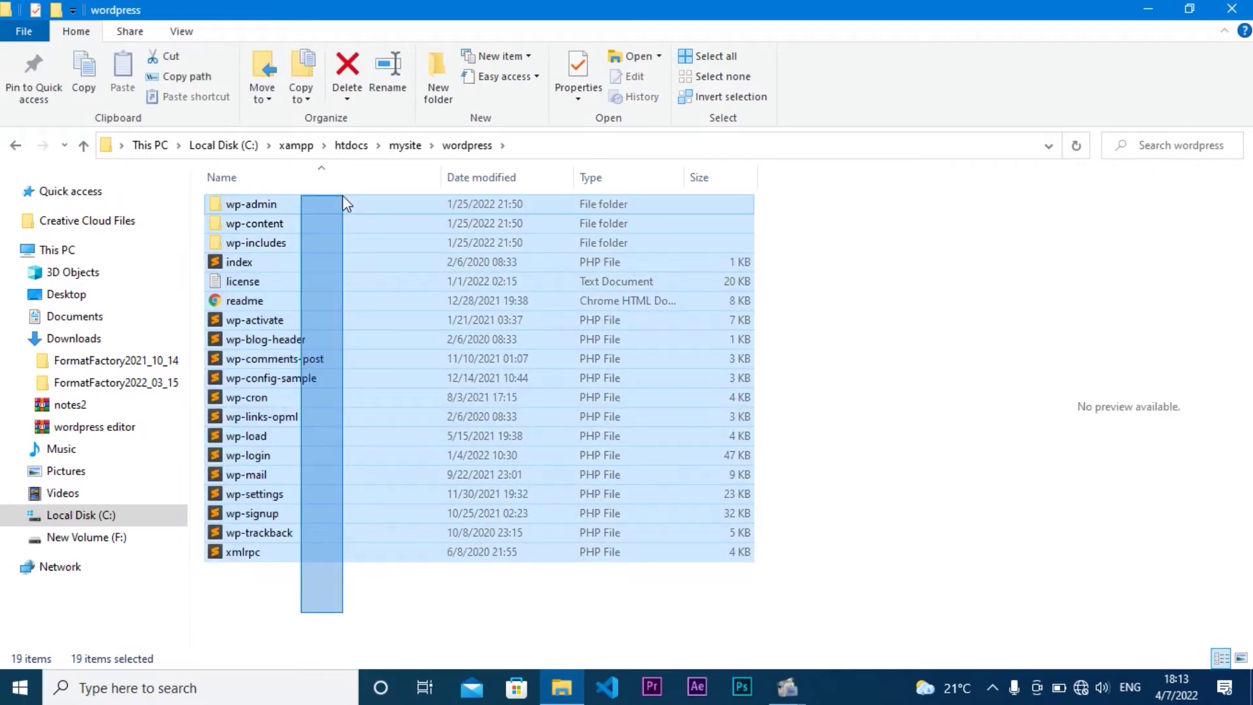
drag(343, 194, 342, 195)
Step: Reopen the wordpress folder, select every file and folder, and cut them
click(409, 154)
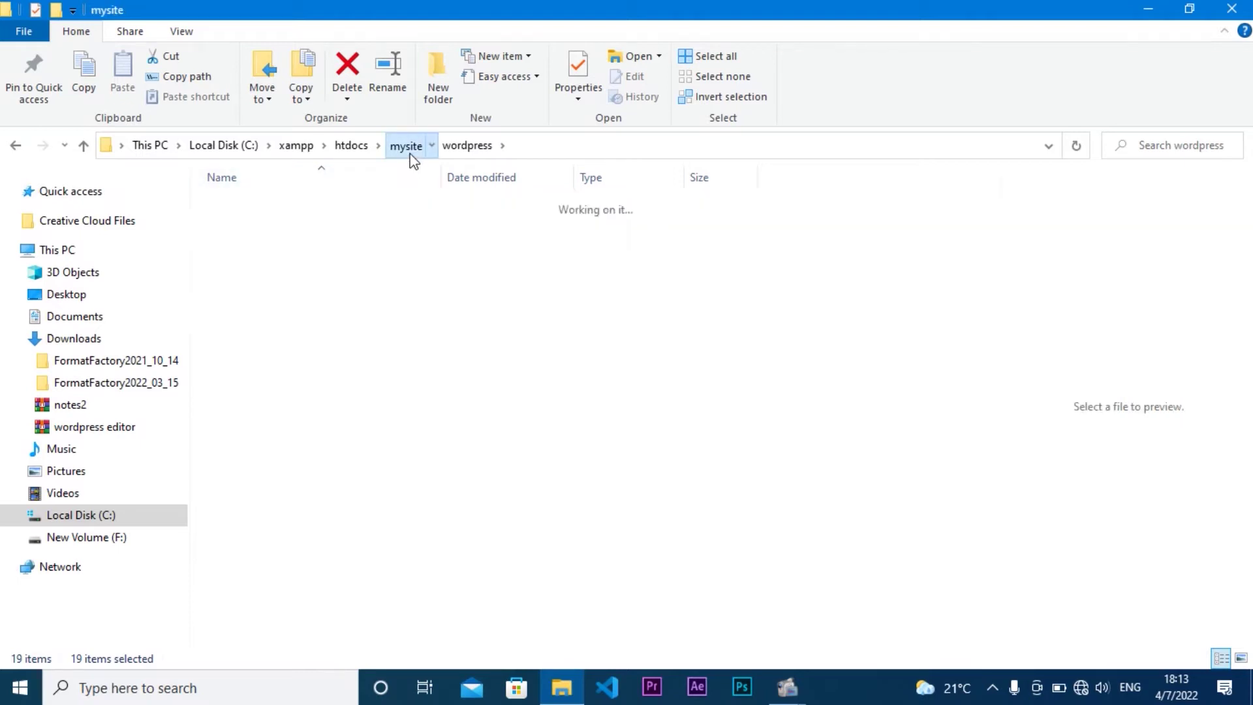
click(351, 145)
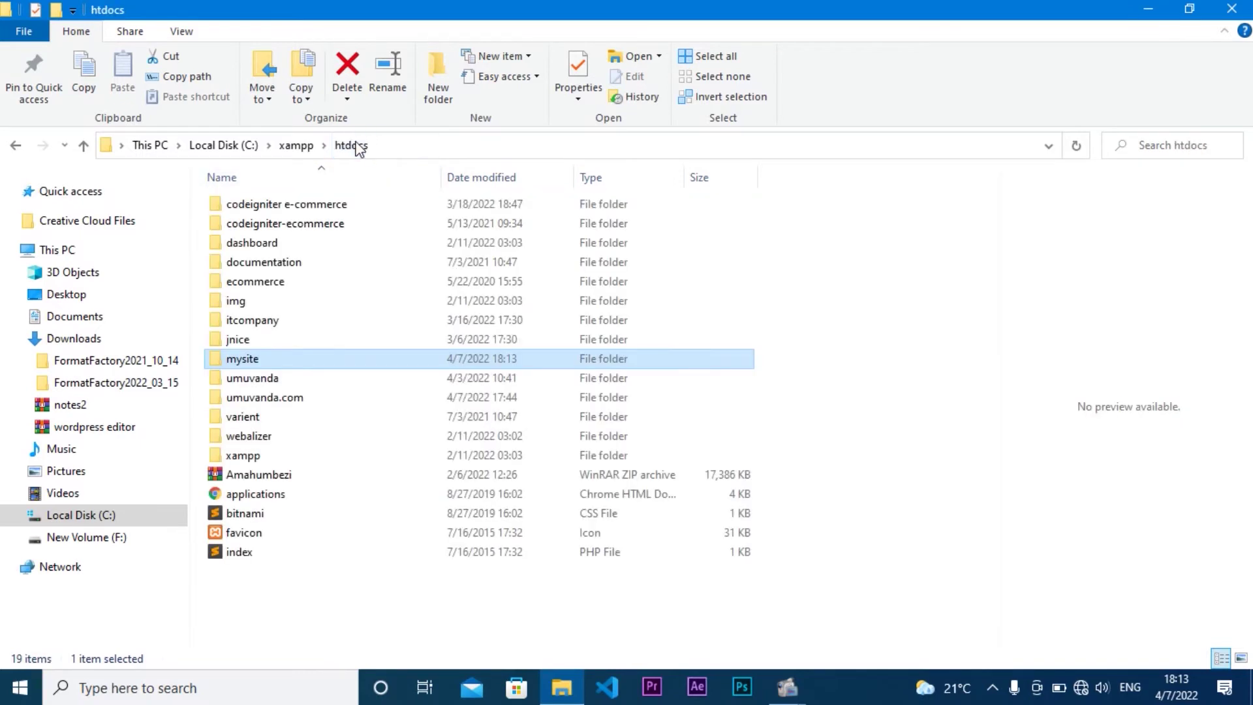
double_click(331, 362)
double_click(327, 210)
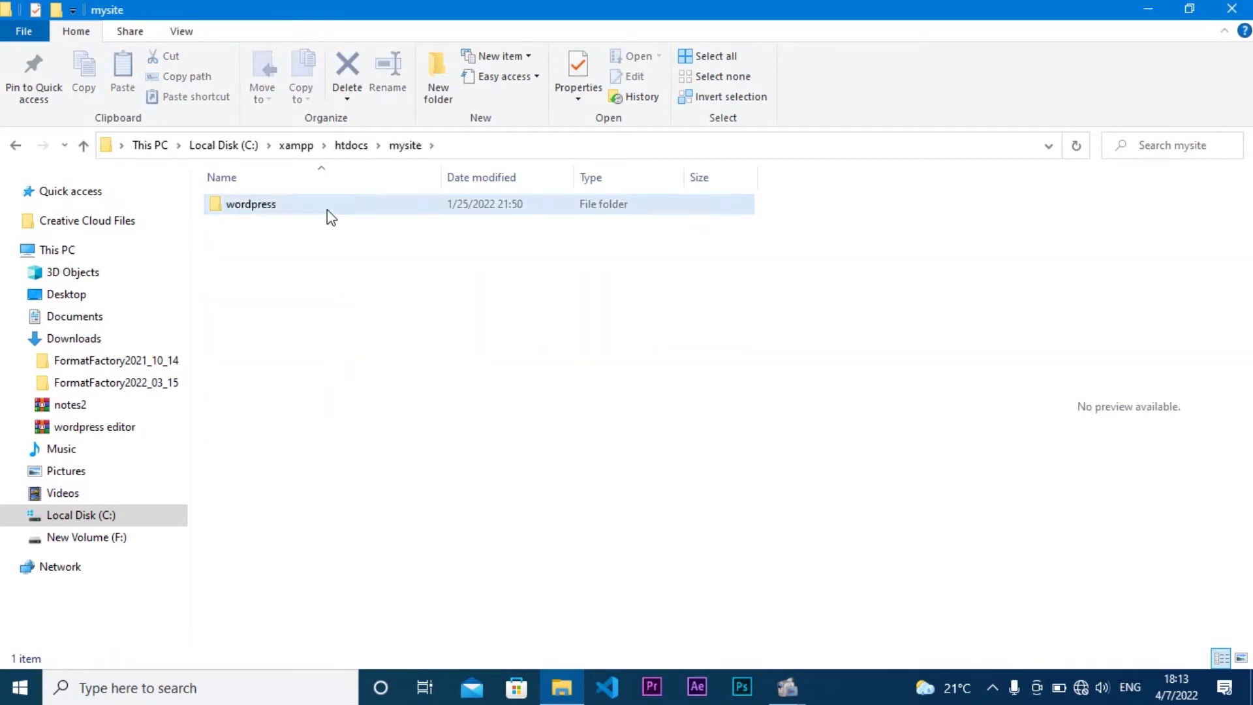
drag(299, 595, 324, 183)
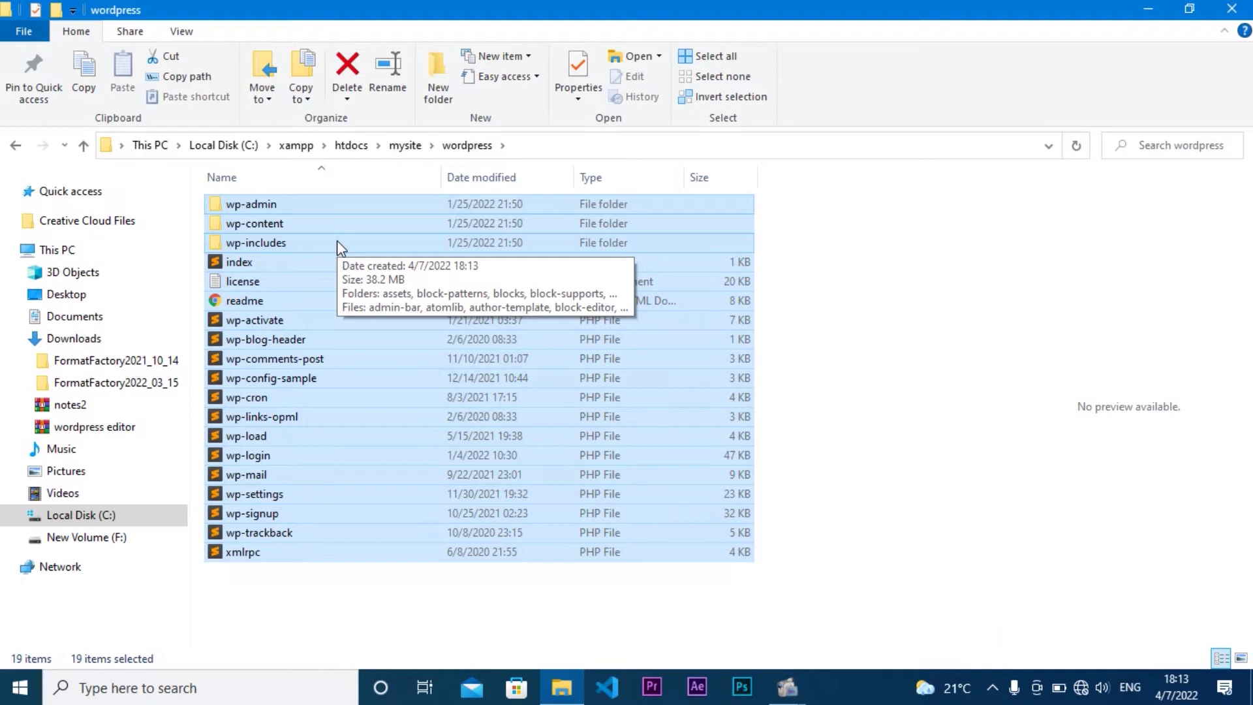
right_click(354, 240)
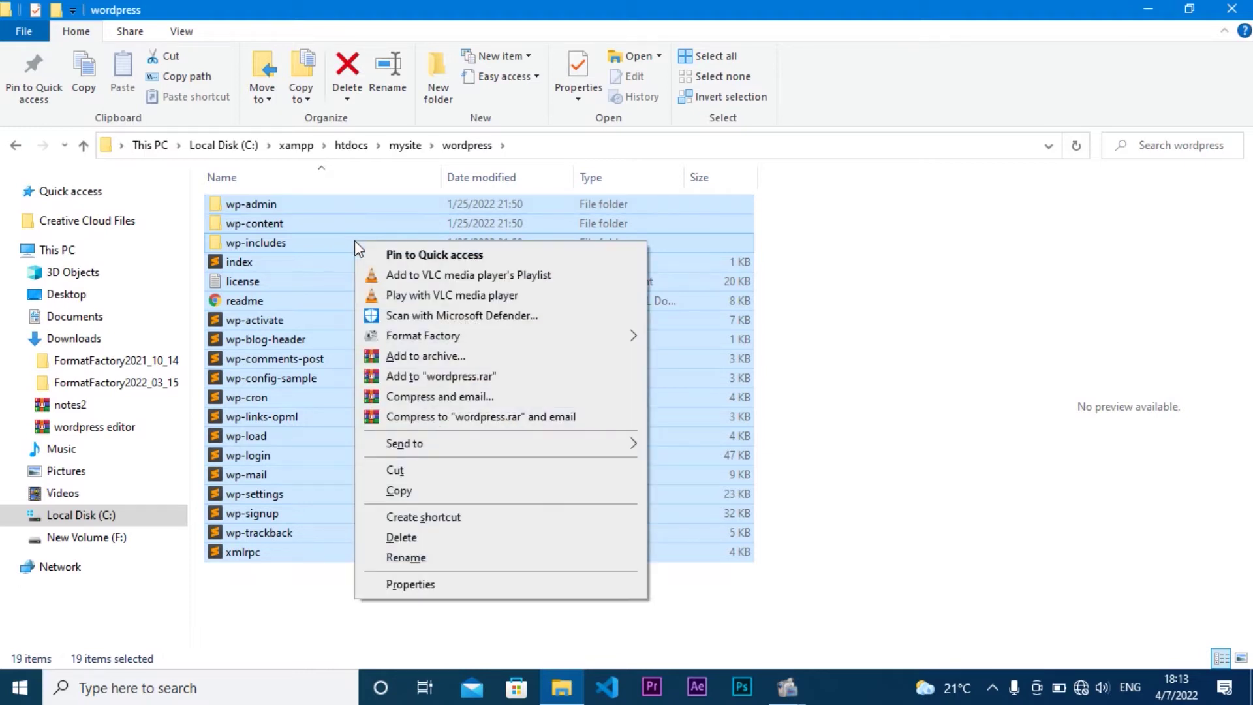
click(413, 466)
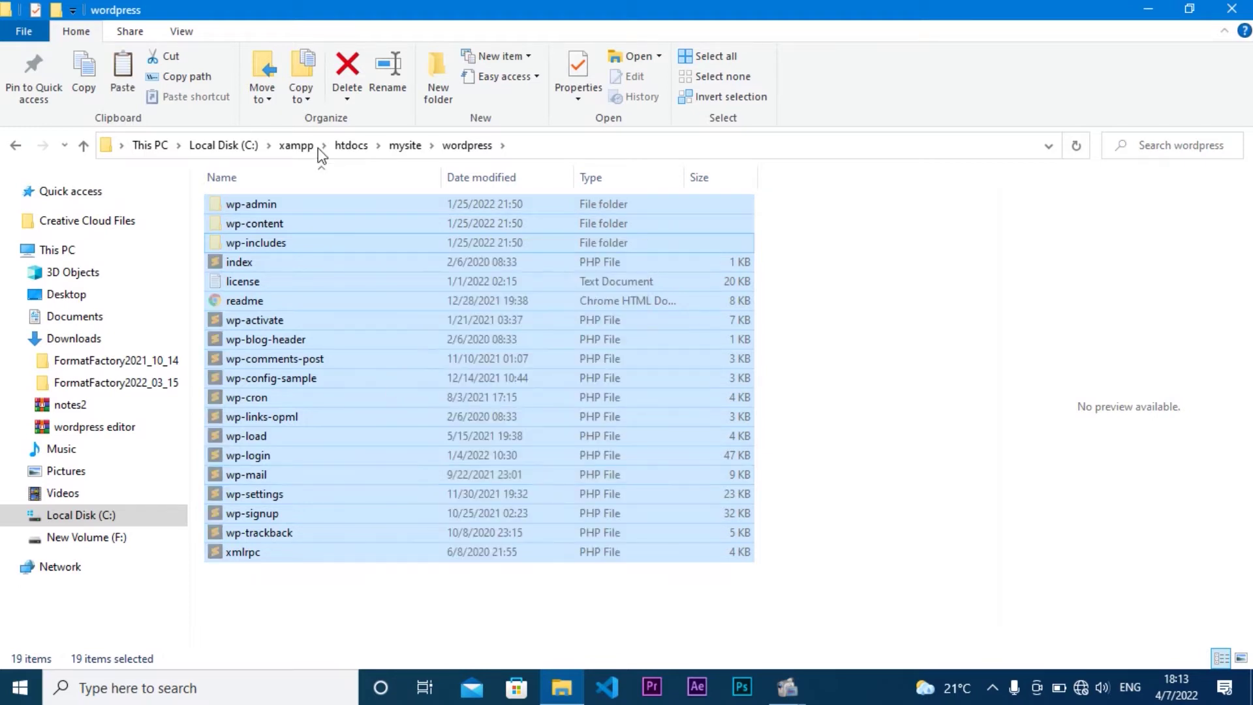
Step: Paste the WordPress files directly into mysite and select the empty wordpress folder
click(399, 146)
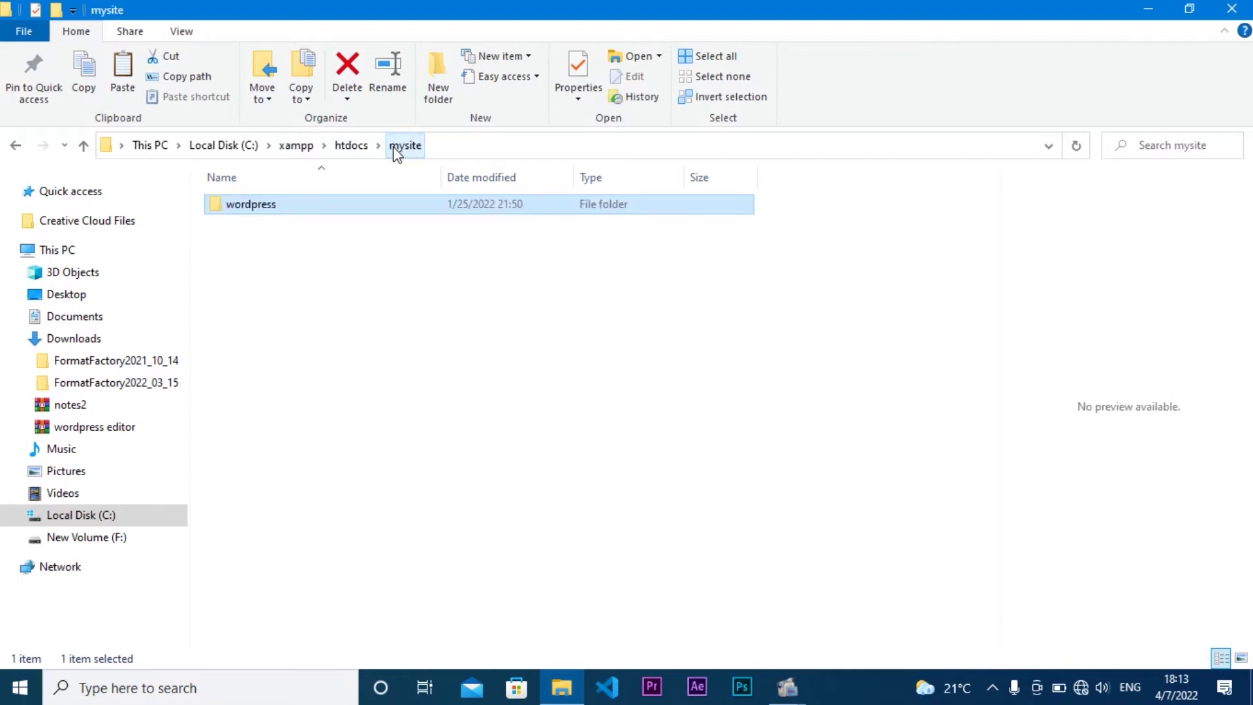
right_click(355, 285)
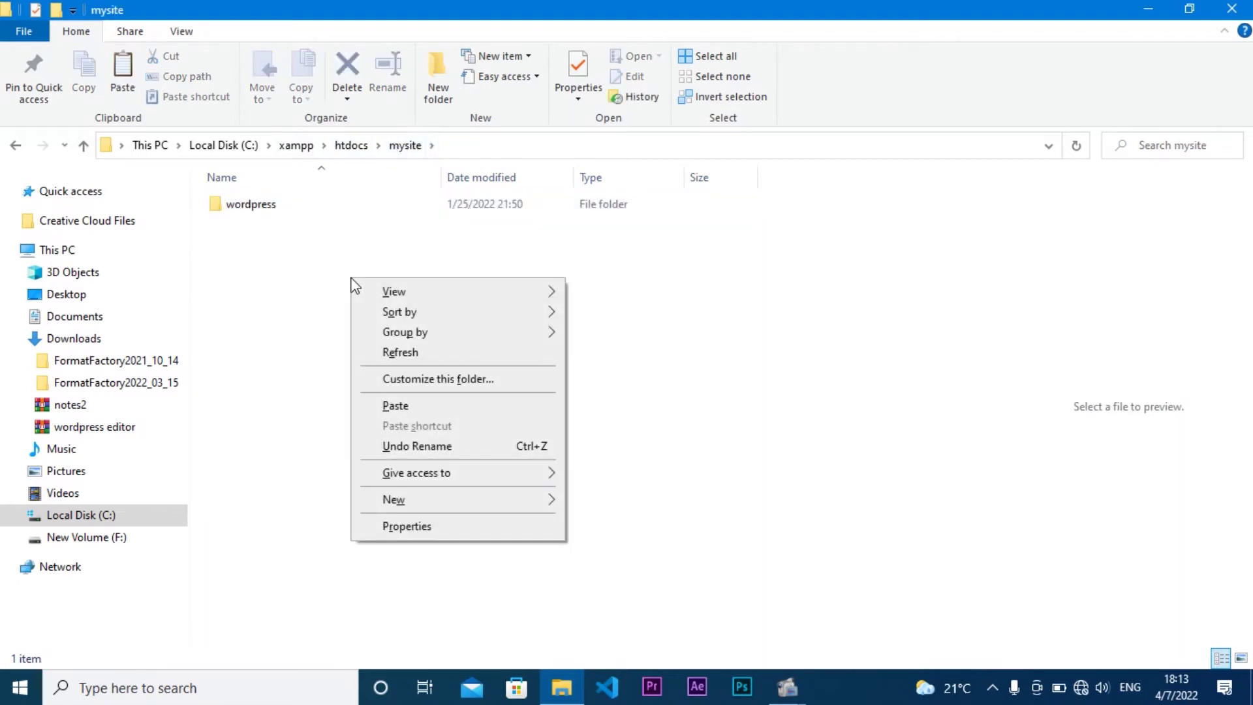
click(397, 408)
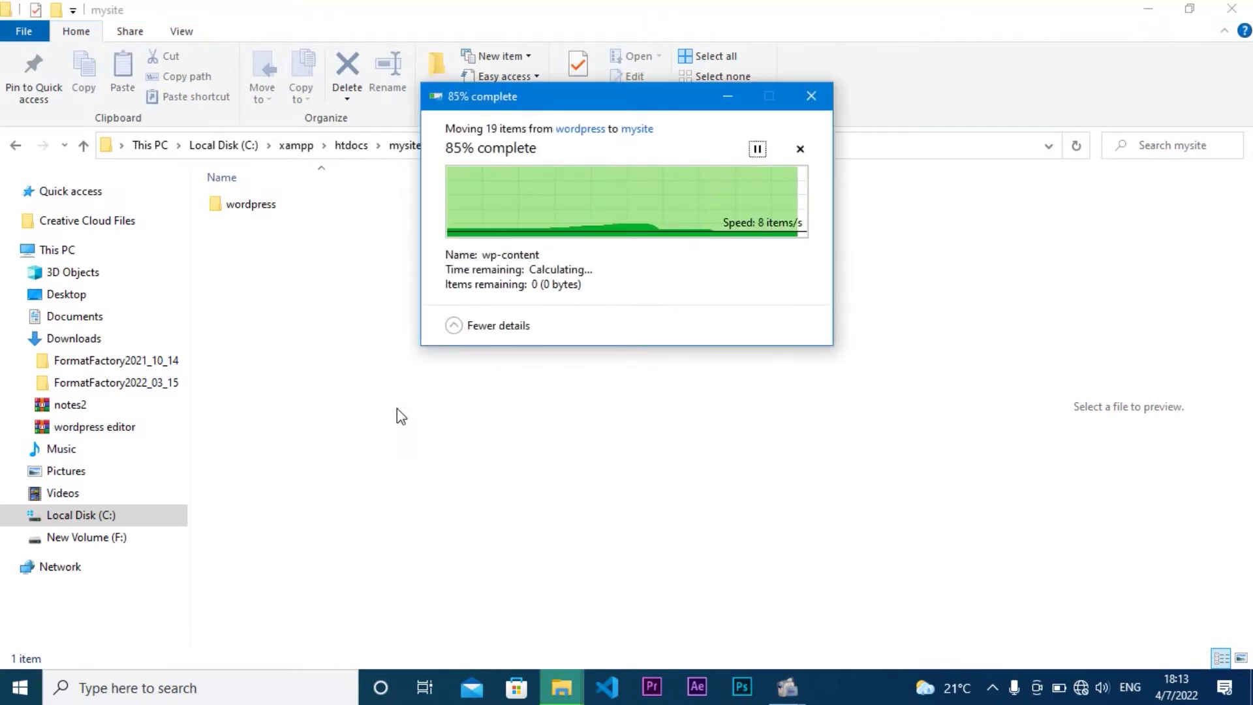
click(308, 211)
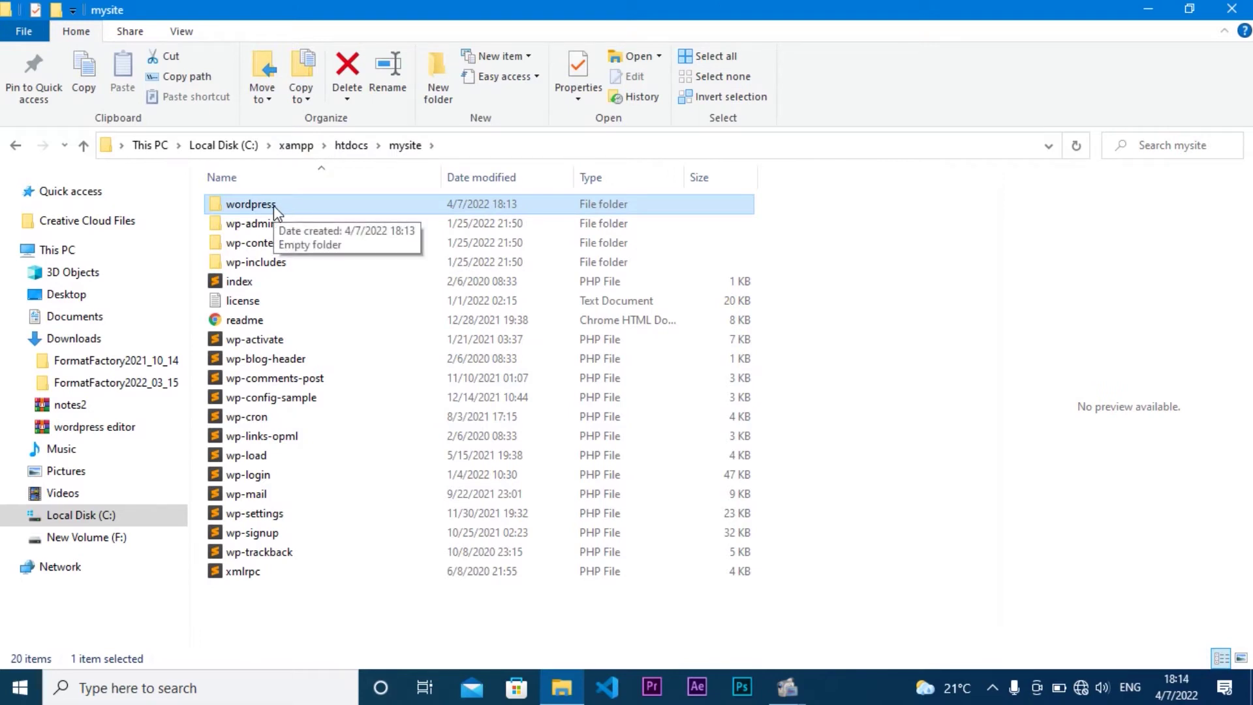
Step: Permanently delete the empty wordpress folder from mysite, confirming with Yes
right_click(277, 210)
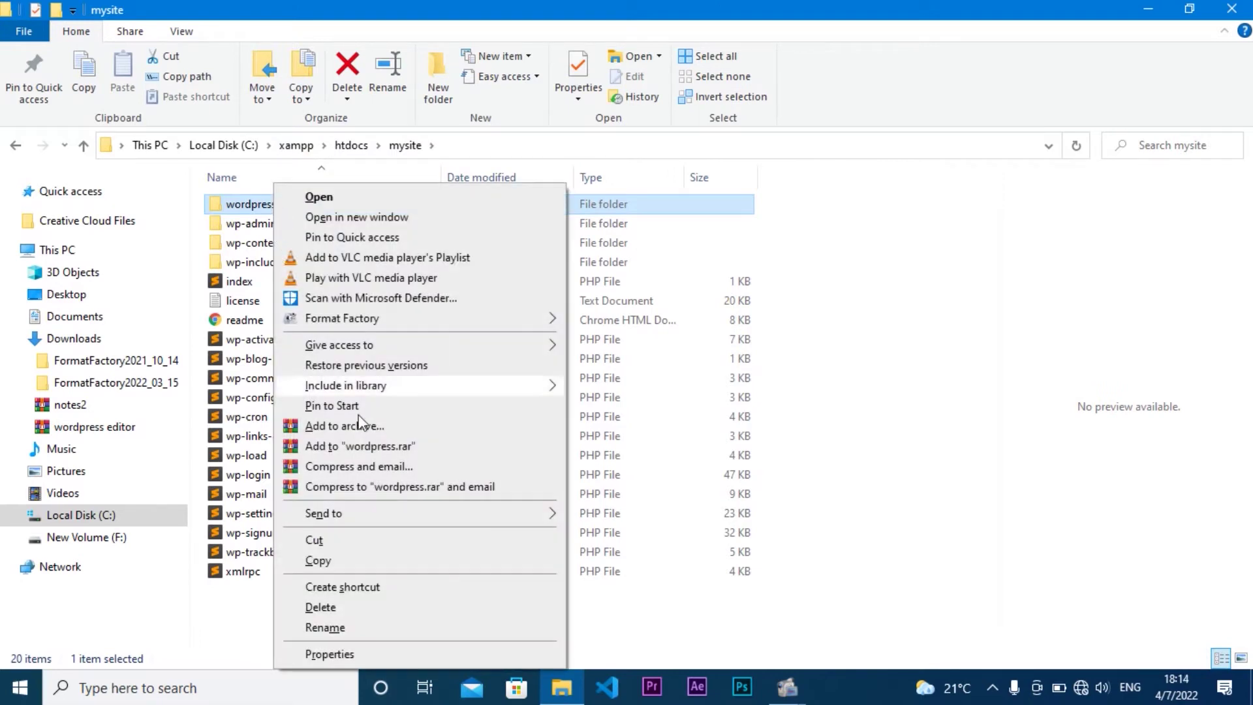
click(256, 594)
click(370, 201)
click(347, 99)
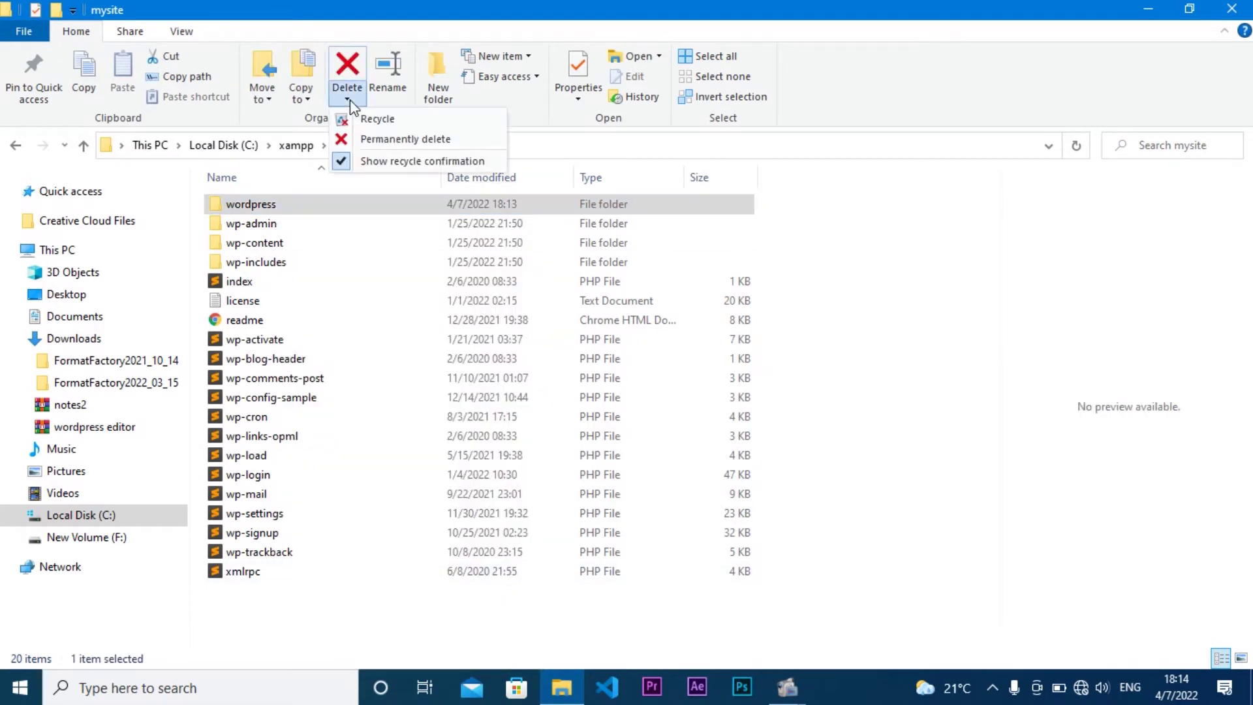
click(370, 139)
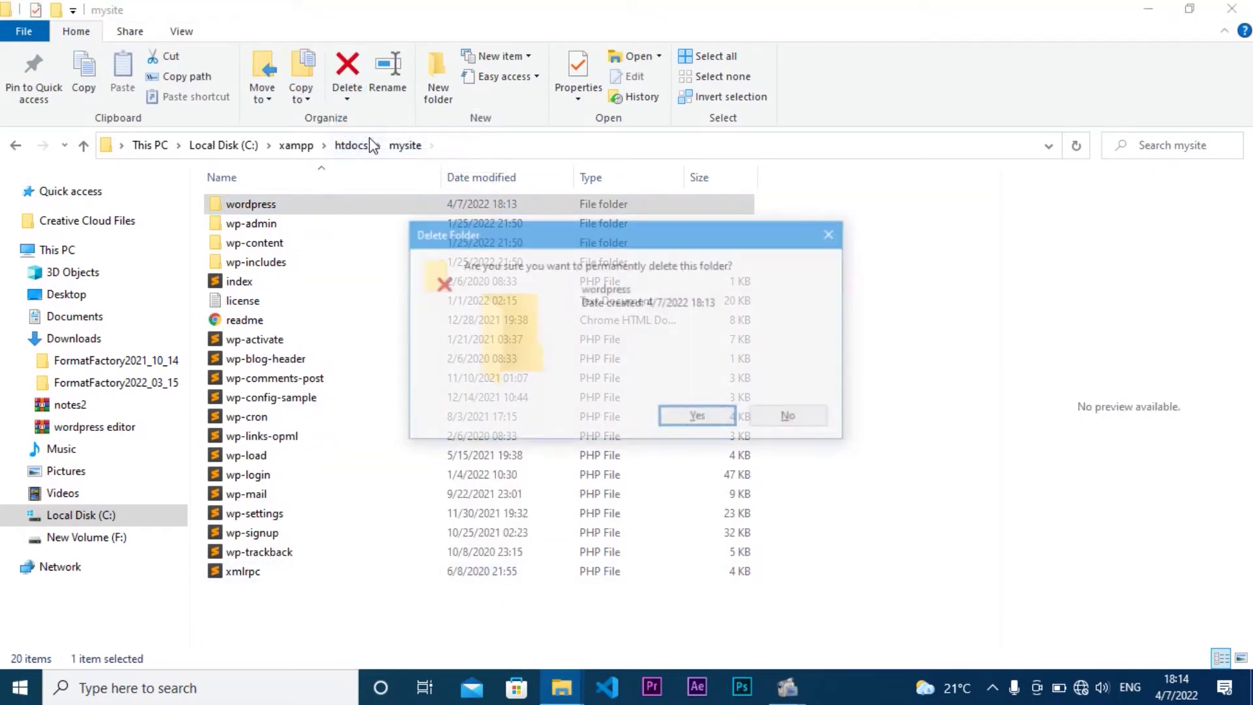
click(699, 418)
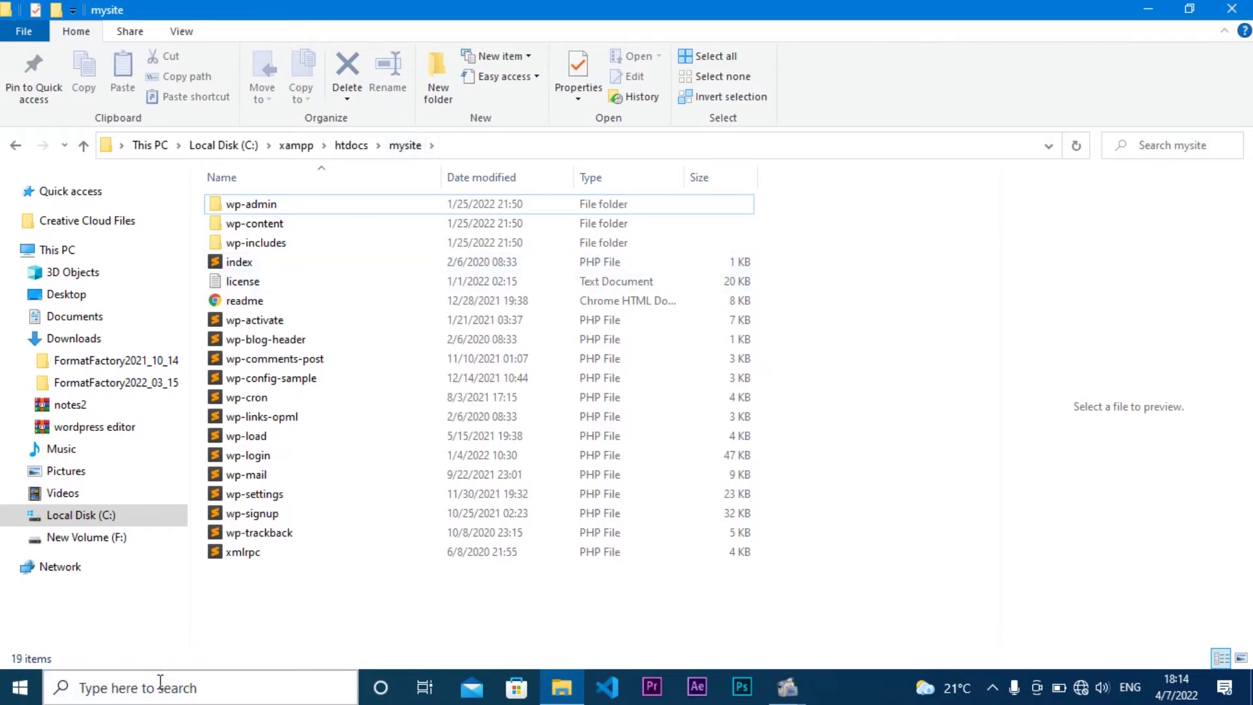
Step: Launch Google Chrome from the Start menu
click(20, 688)
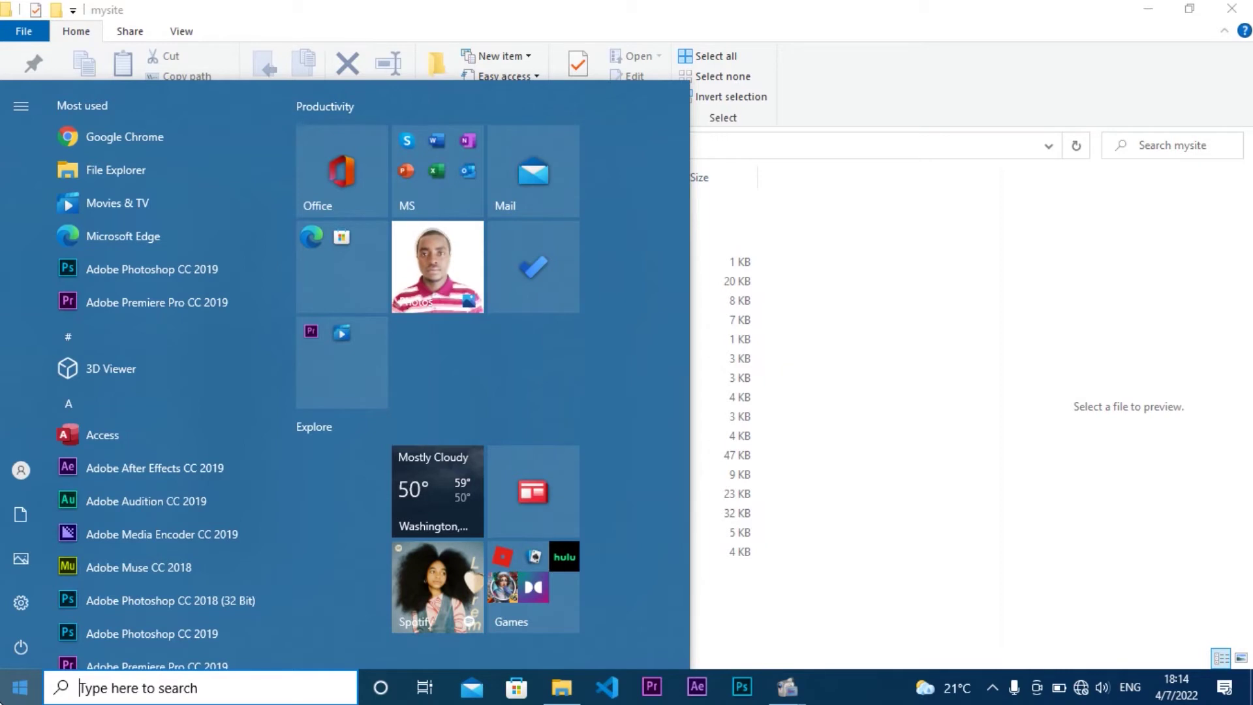
click(128, 137)
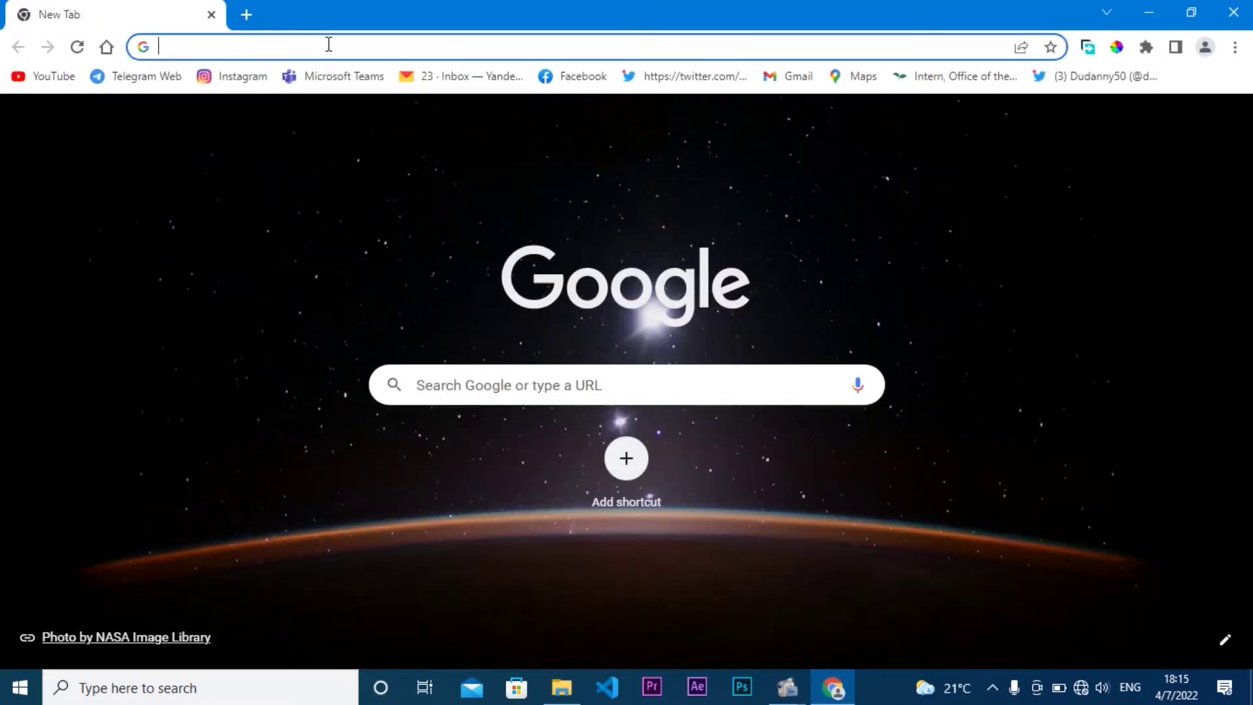
Step: Load localhost:8012 in Chrome's address bar
click(329, 45)
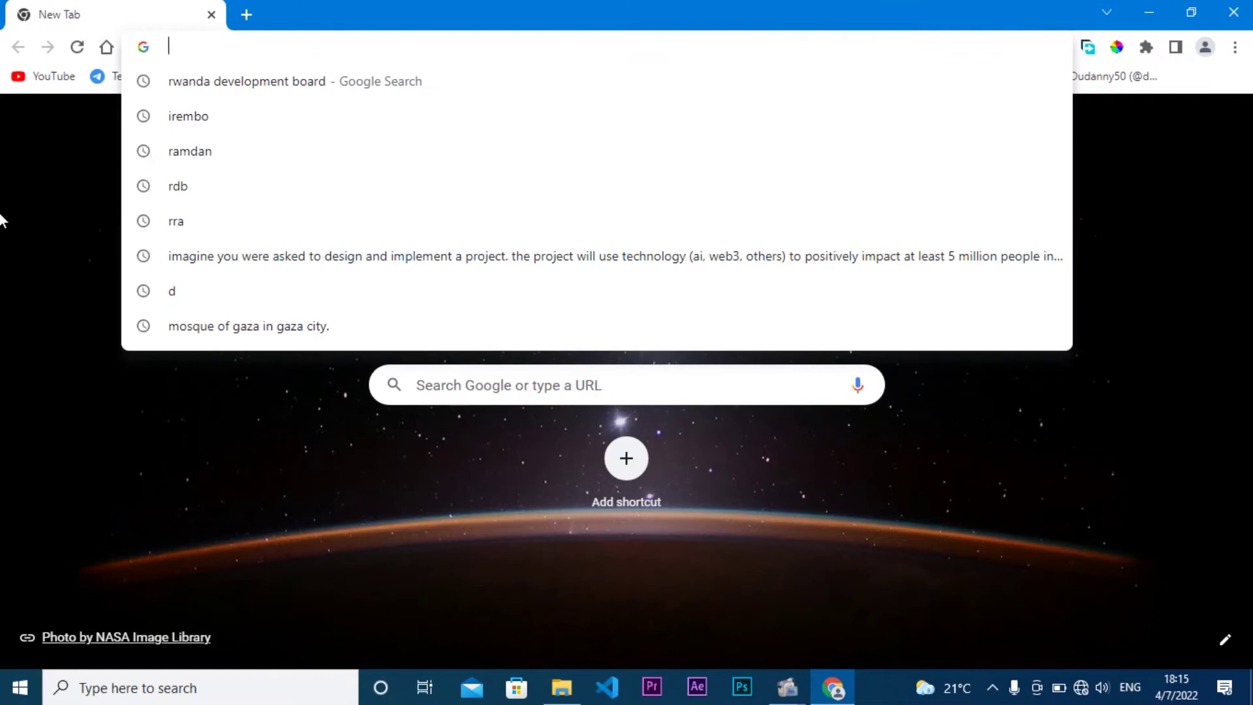
click(2, 216)
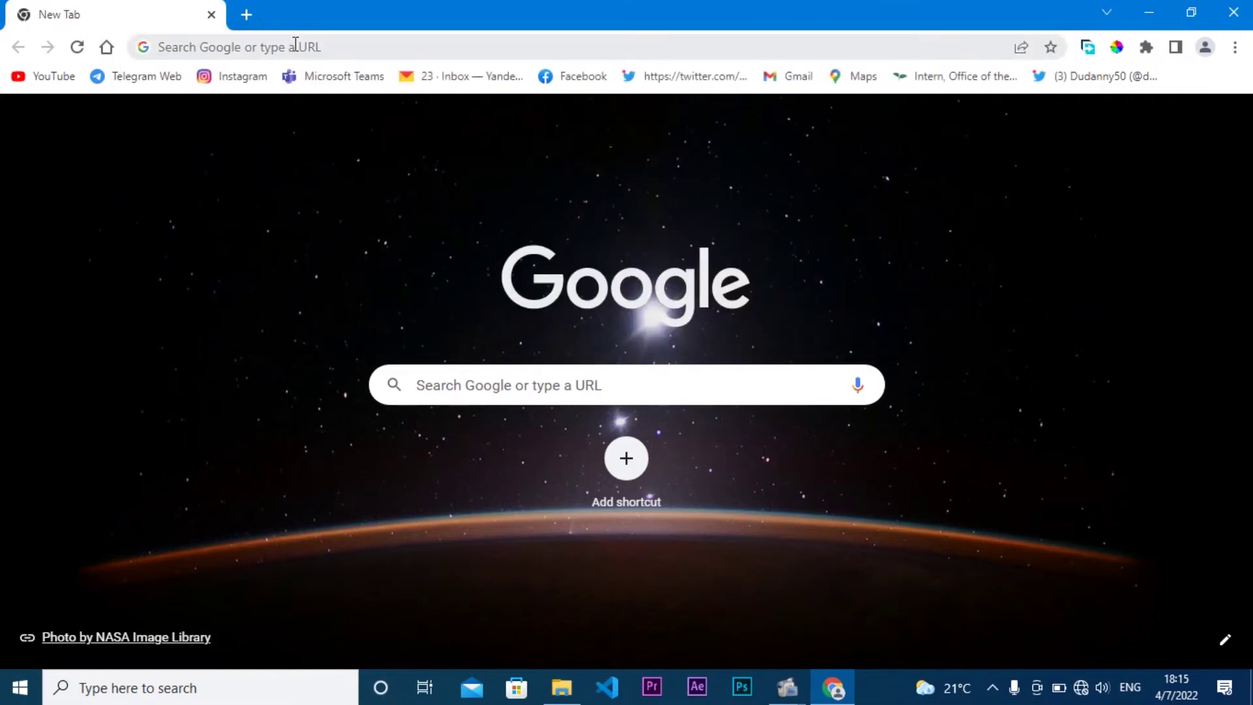
click(296, 44)
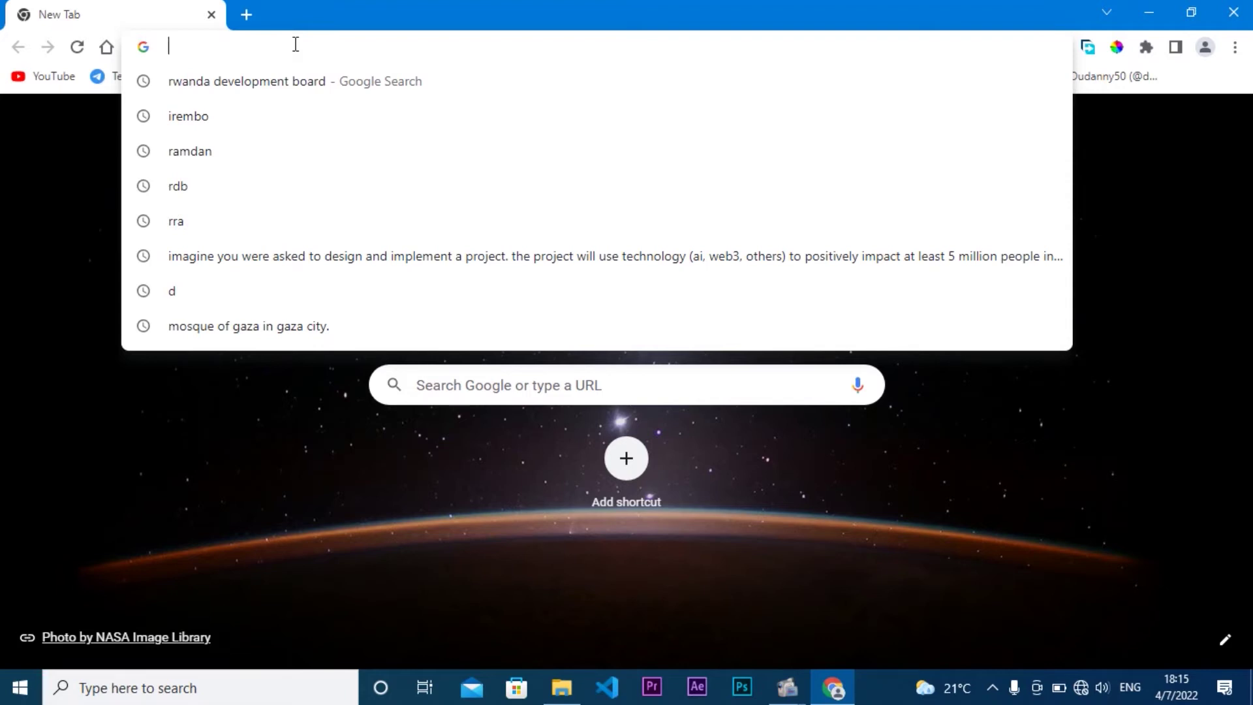
text(localhost:8012)
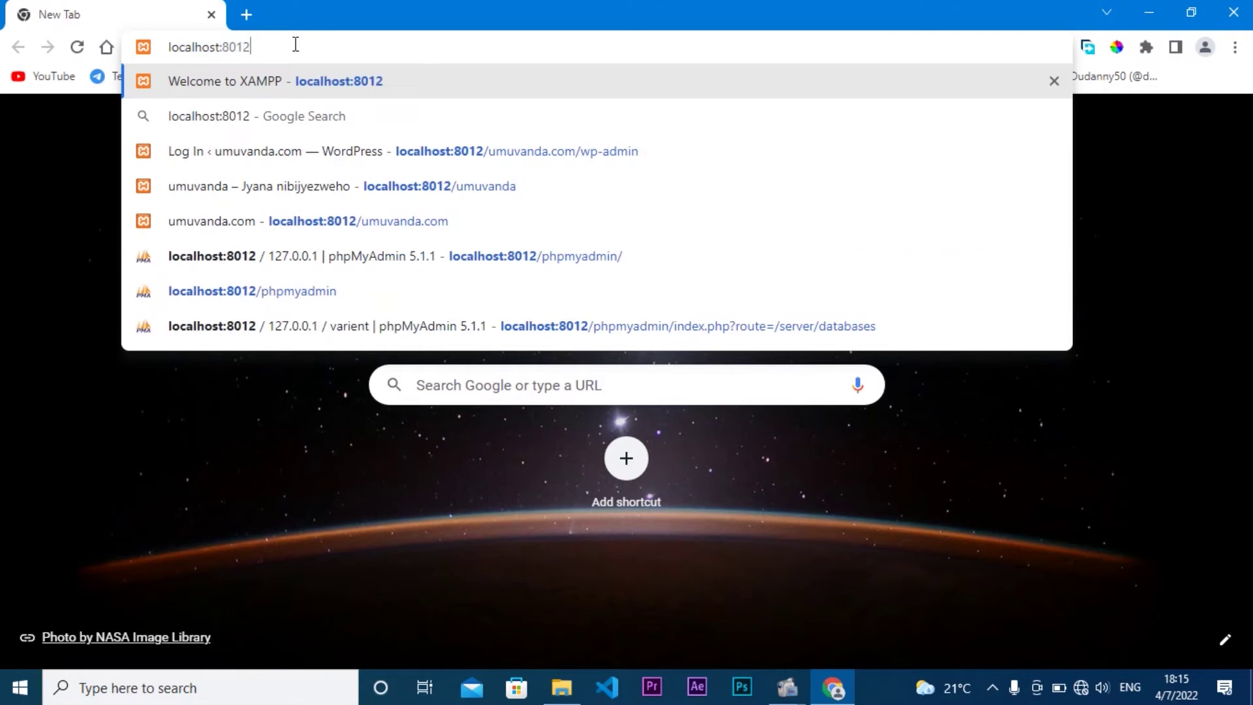
key(Return)
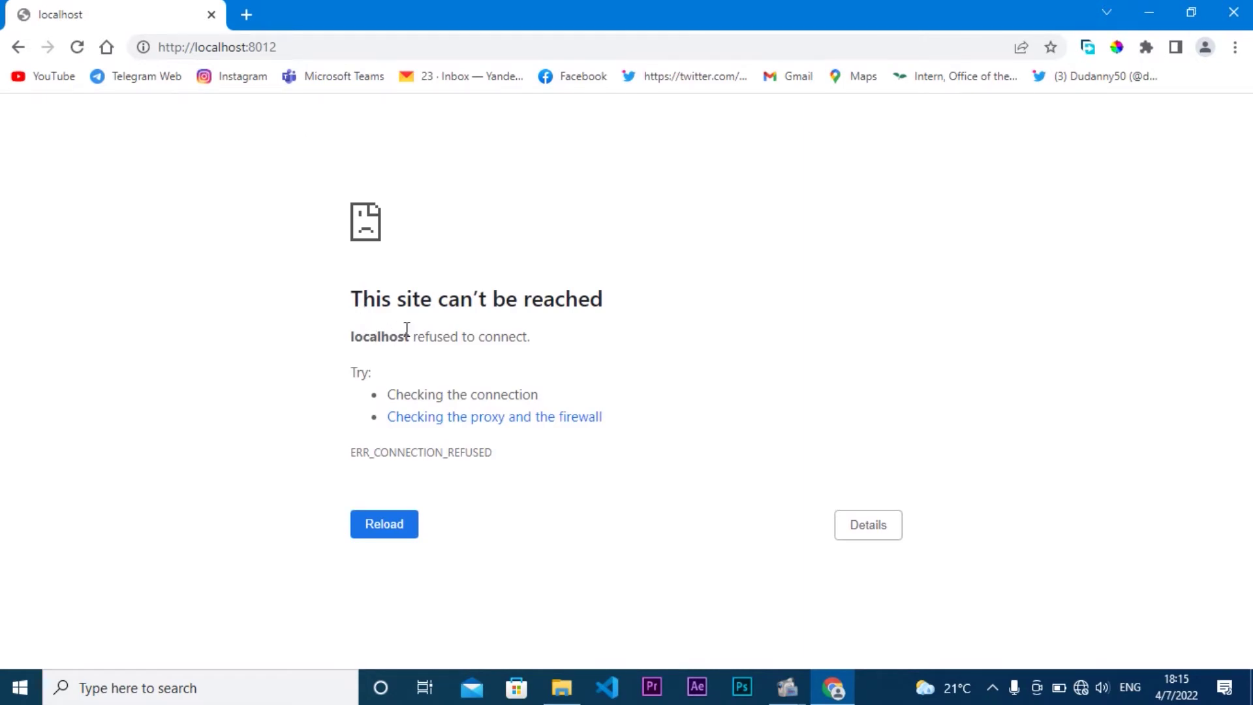
Step: Note the refused-to-connect error and search Windows for XAMPP with 'xa'
drag(350, 338, 601, 350)
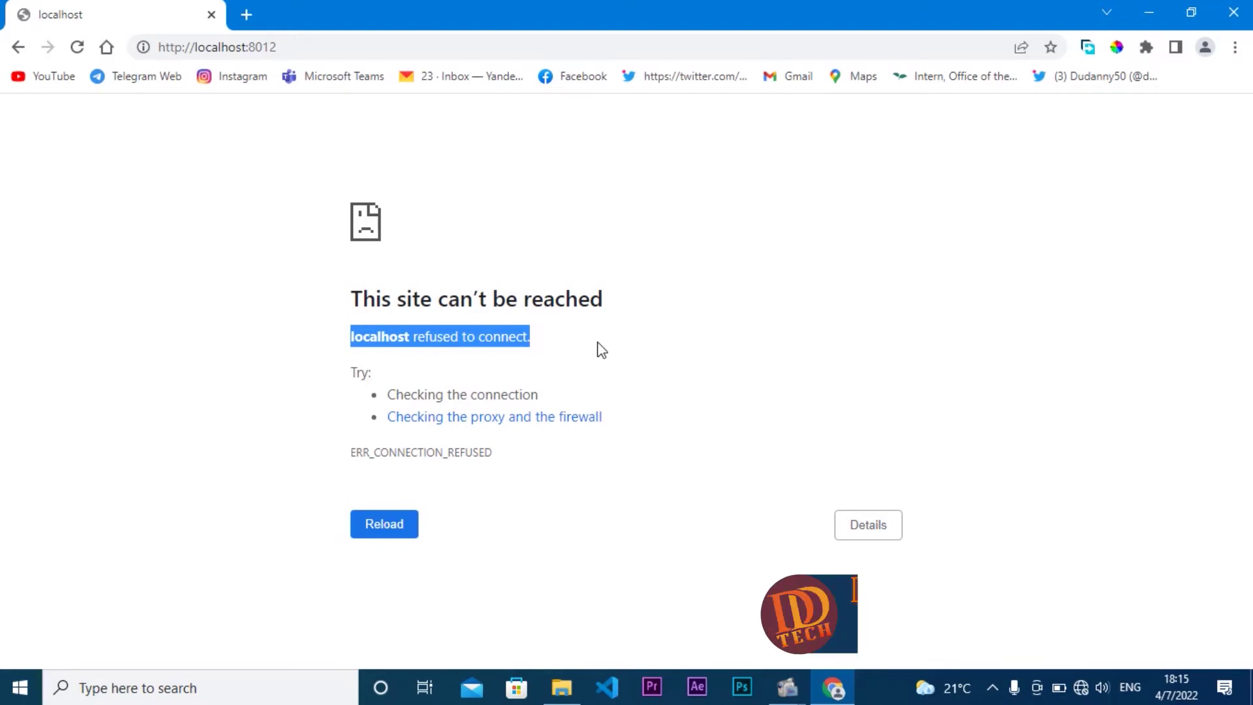
click(601, 351)
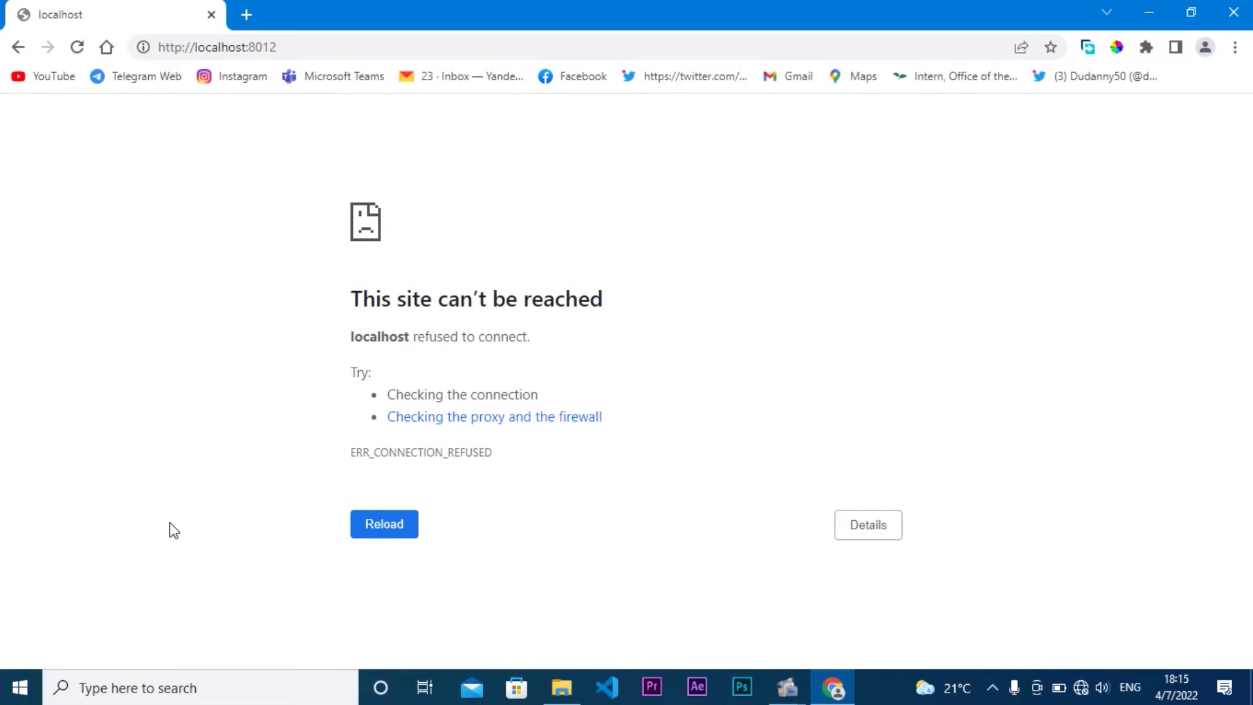
key(super)
text(xa)
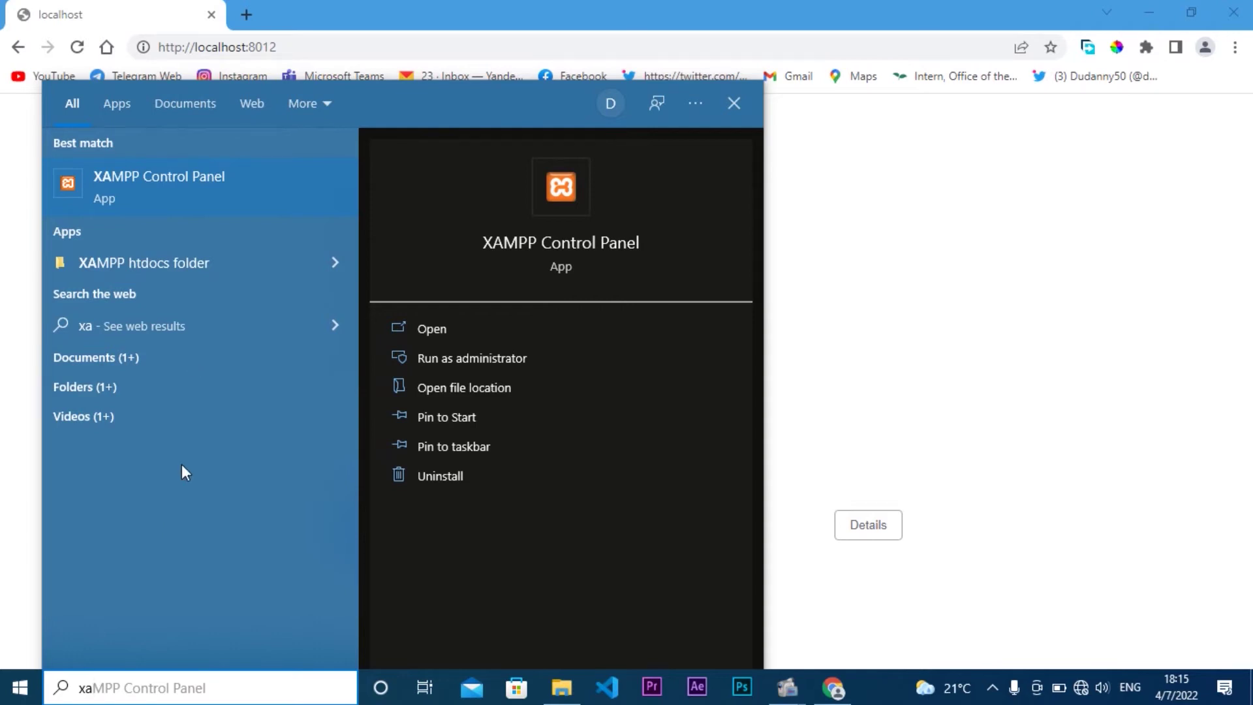
Step: Start Apache and MySQL in the XAMPP Control Panel, then close it
click(218, 177)
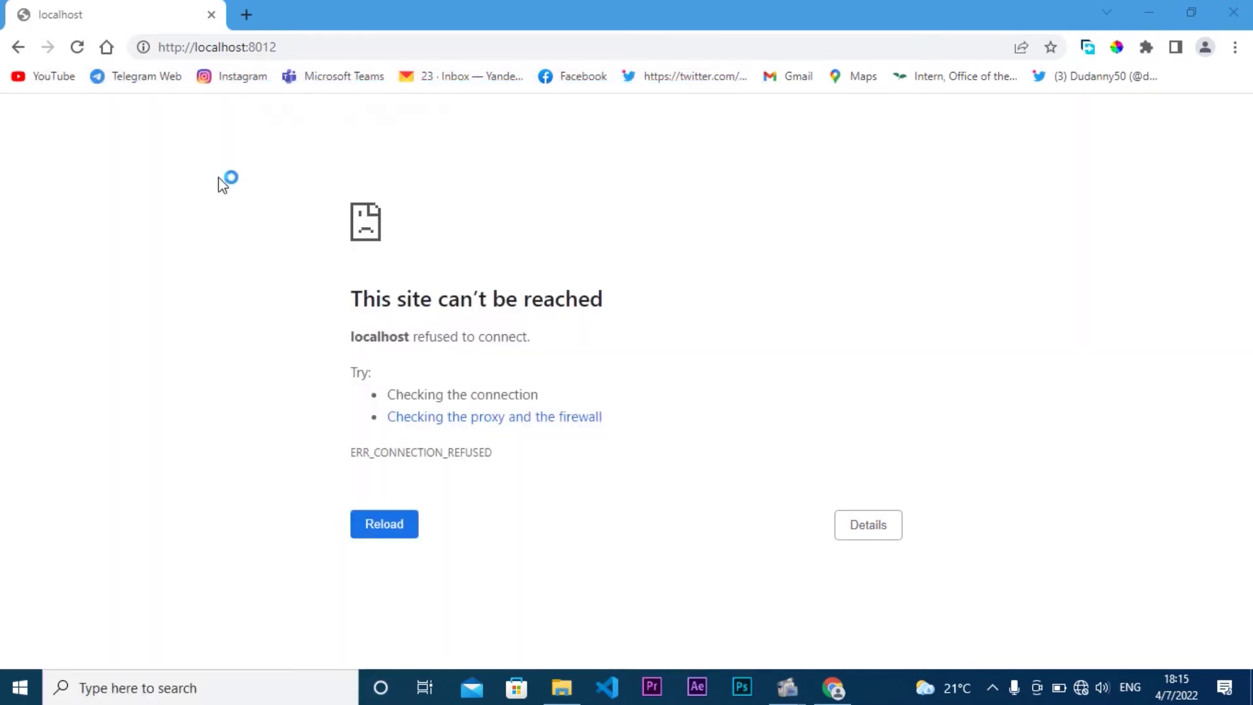
drag(364, 20, 666, 173)
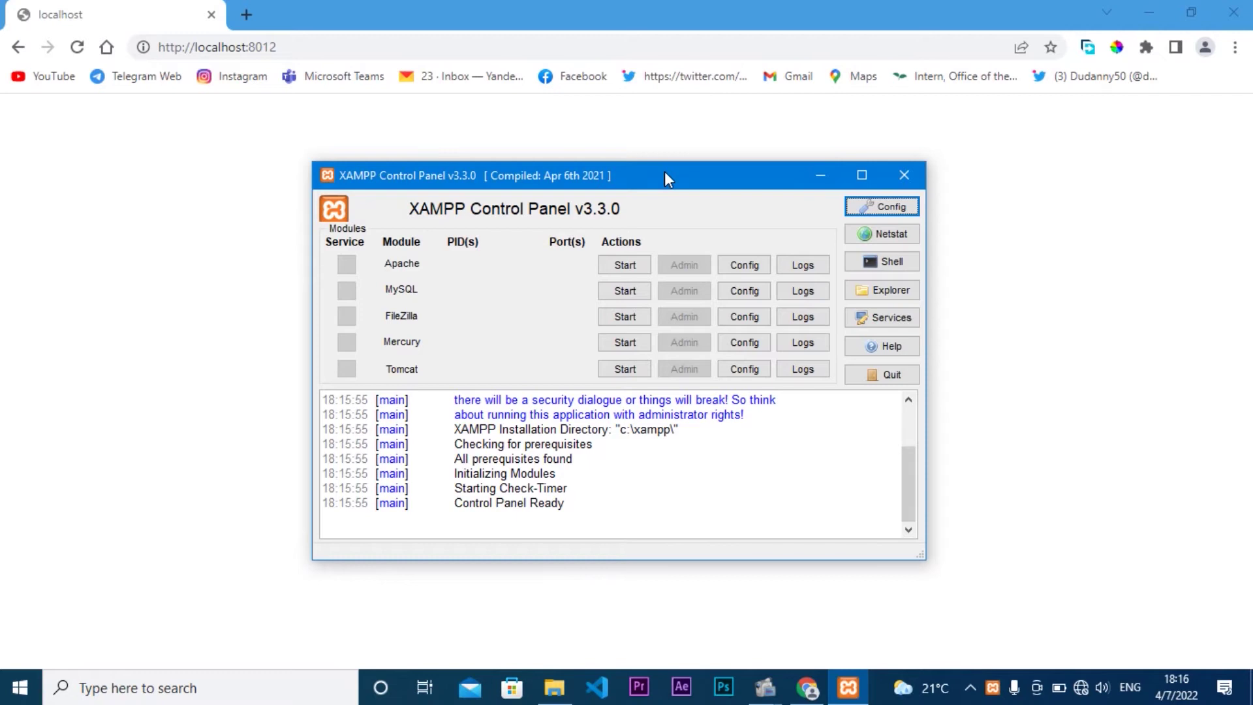
click(622, 265)
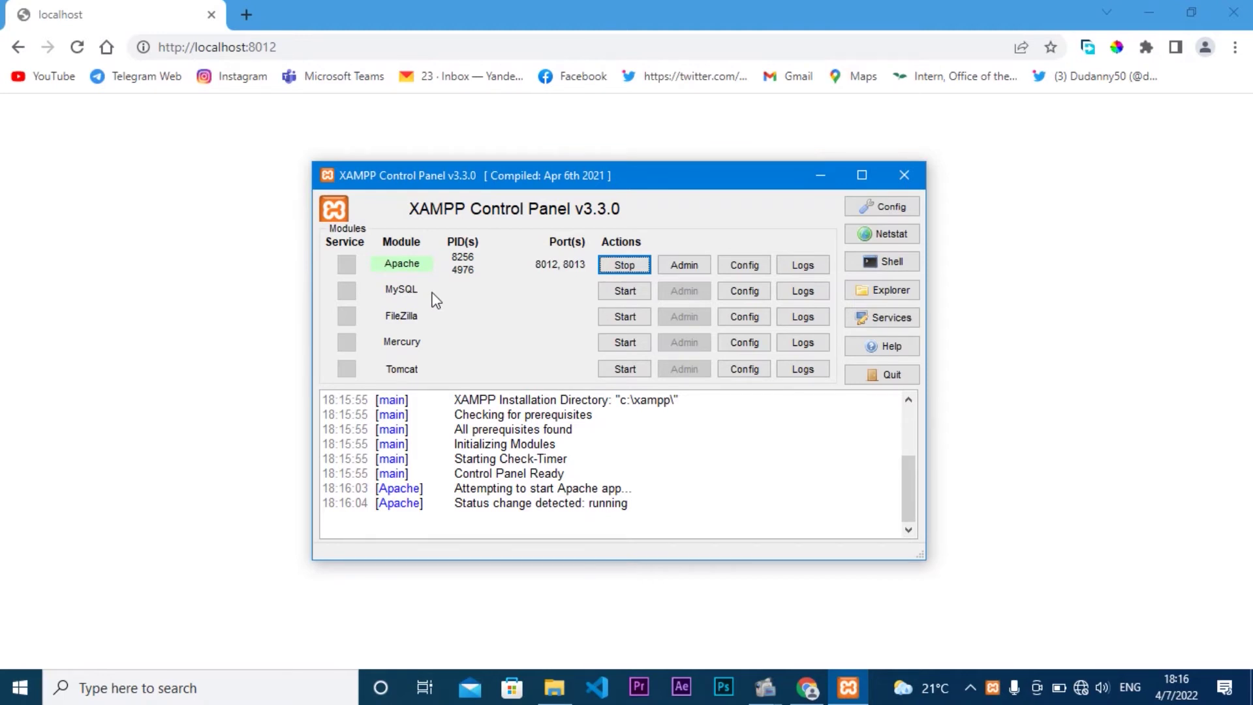
click(620, 293)
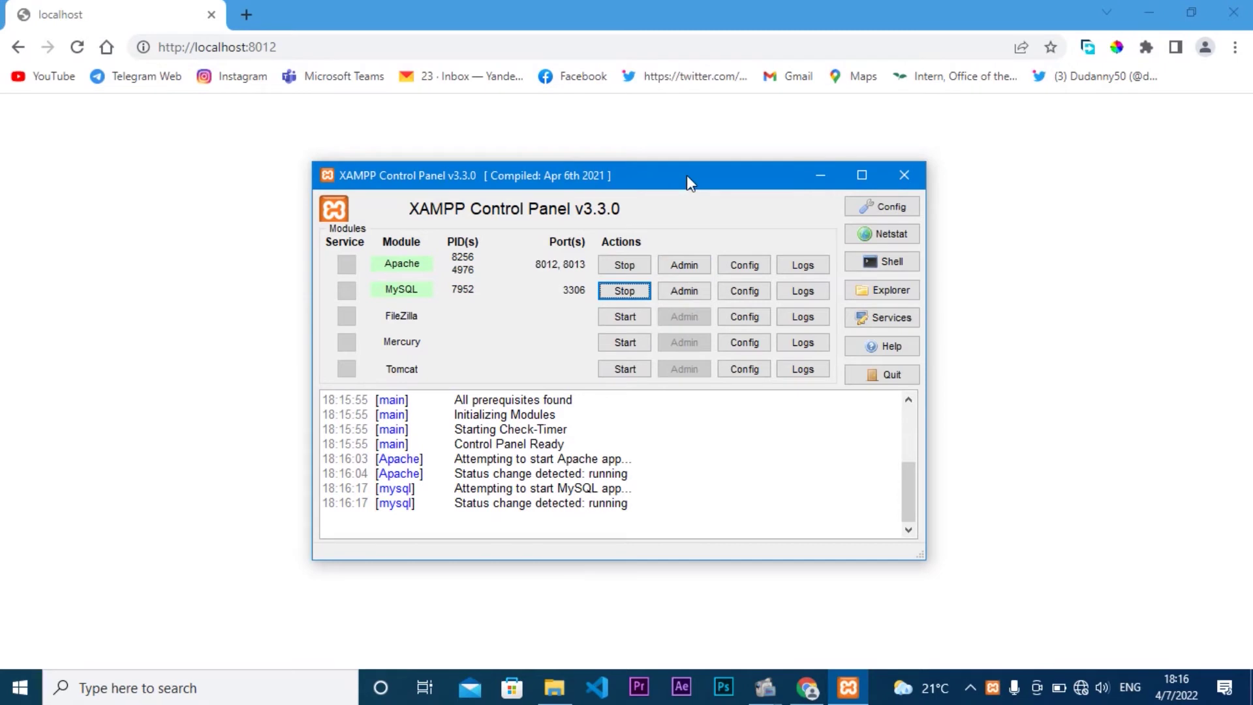
drag(687, 175, 617, 164)
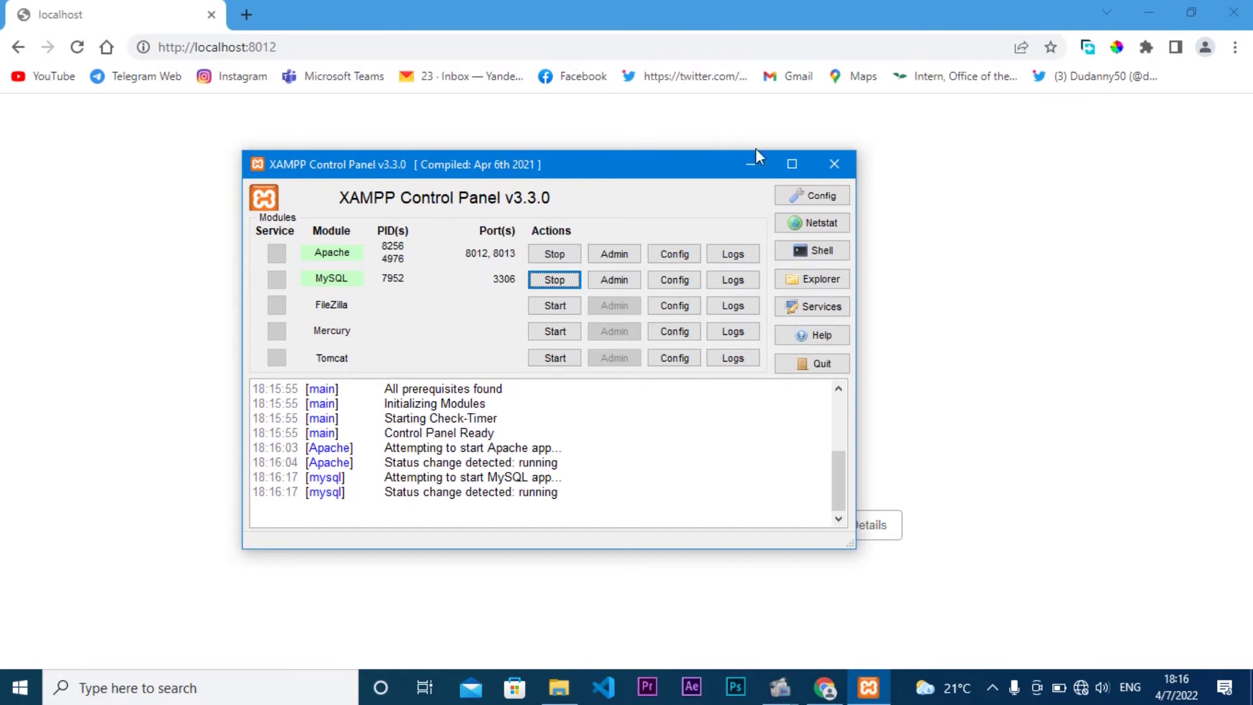
click(838, 168)
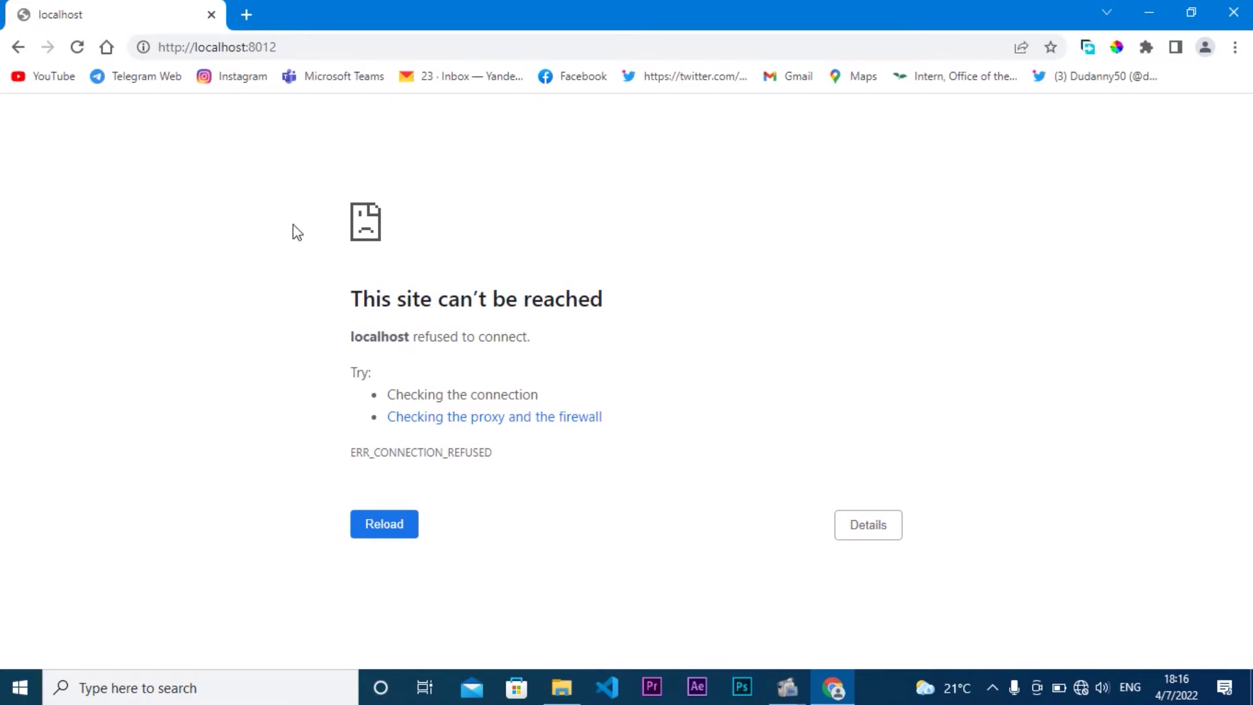
Step: Reload localhost:8012 to reach the XAMPP welcome page and open phpMyAdmin
click(310, 42)
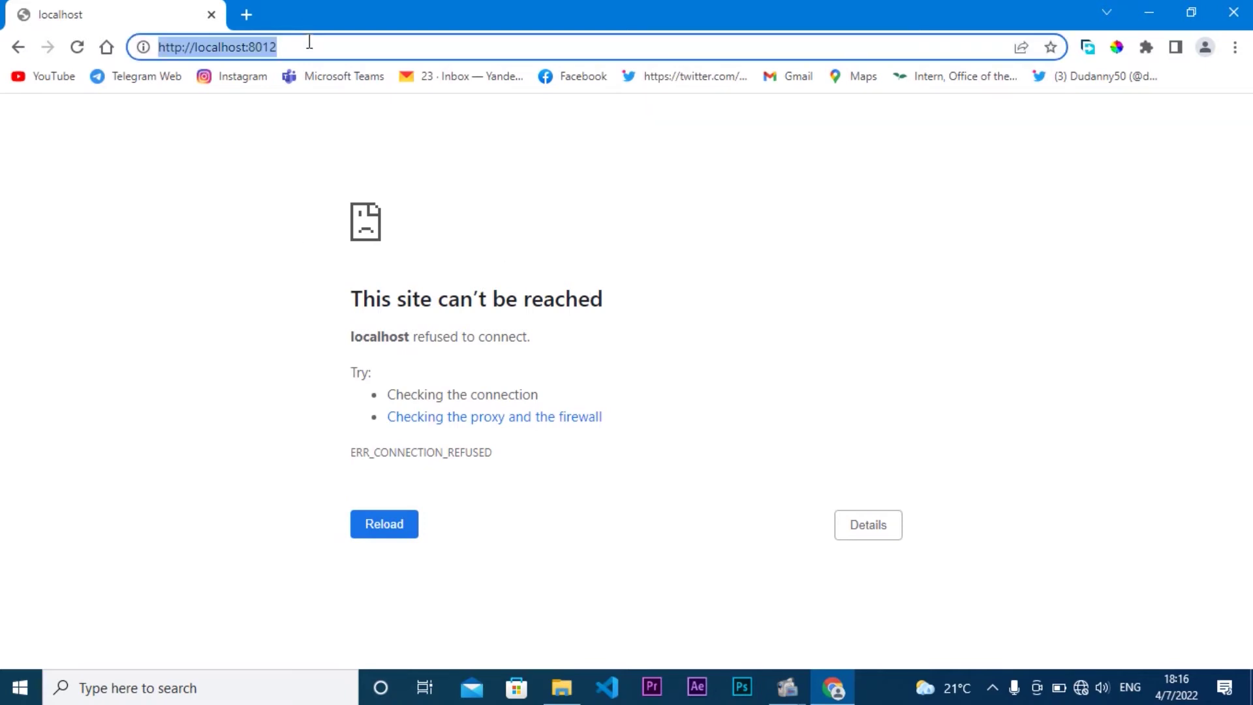
key(Return)
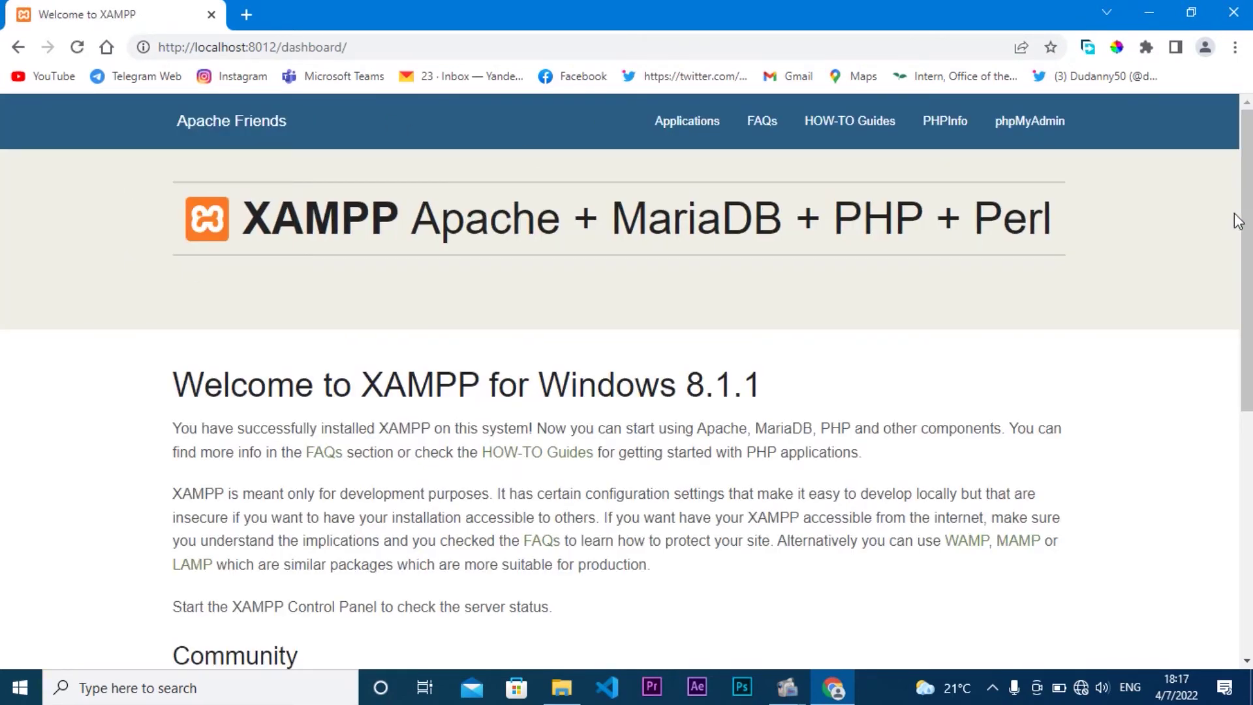
mouse_move(1247, 225)
mouse_down()
mouse_move(1250, 320)
mouse_move(1249, 227)
mouse_up()
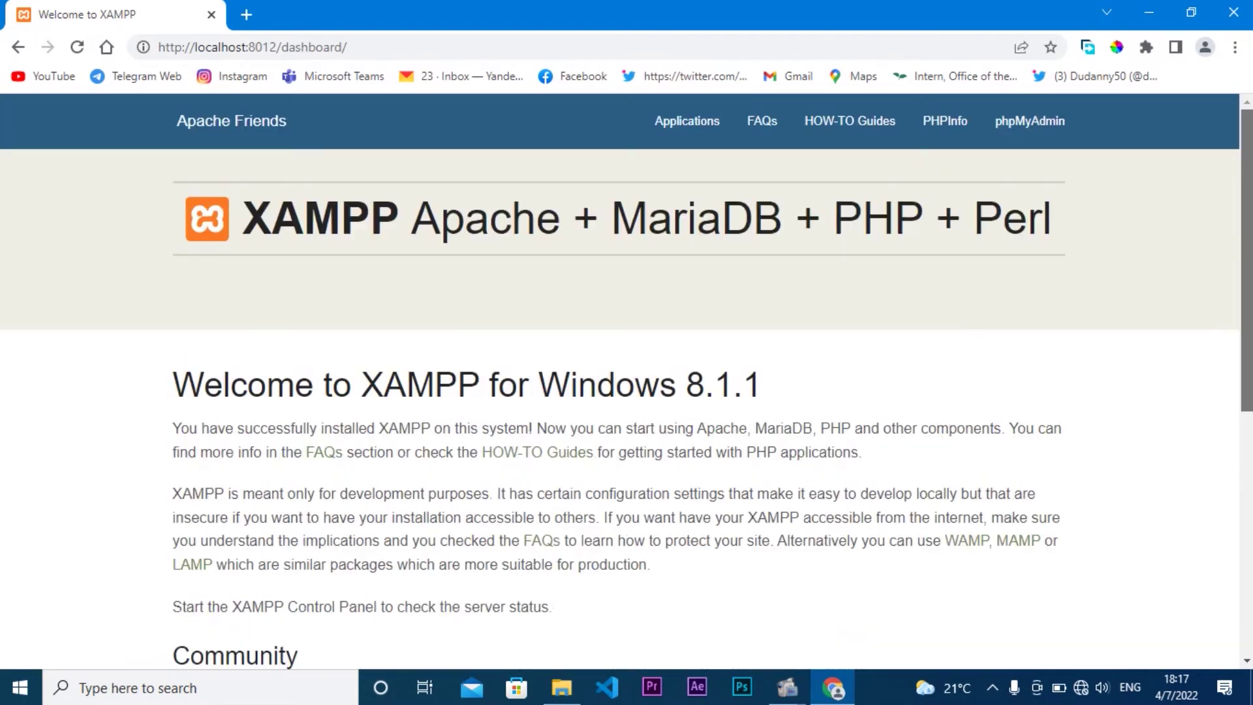
click(1026, 127)
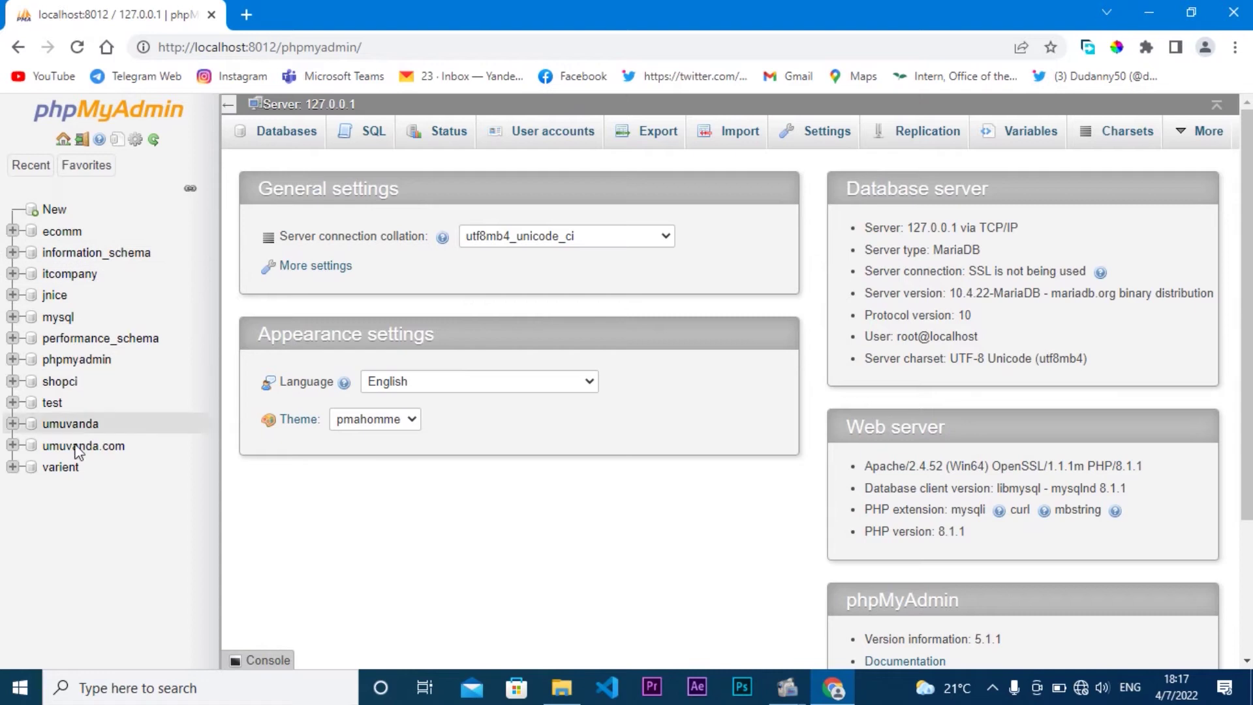
Step: Create an empty database named mysite on phpMyAdmin's Databases page, then switch to File Explorer
drag(82, 552, 78, 209)
click(132, 571)
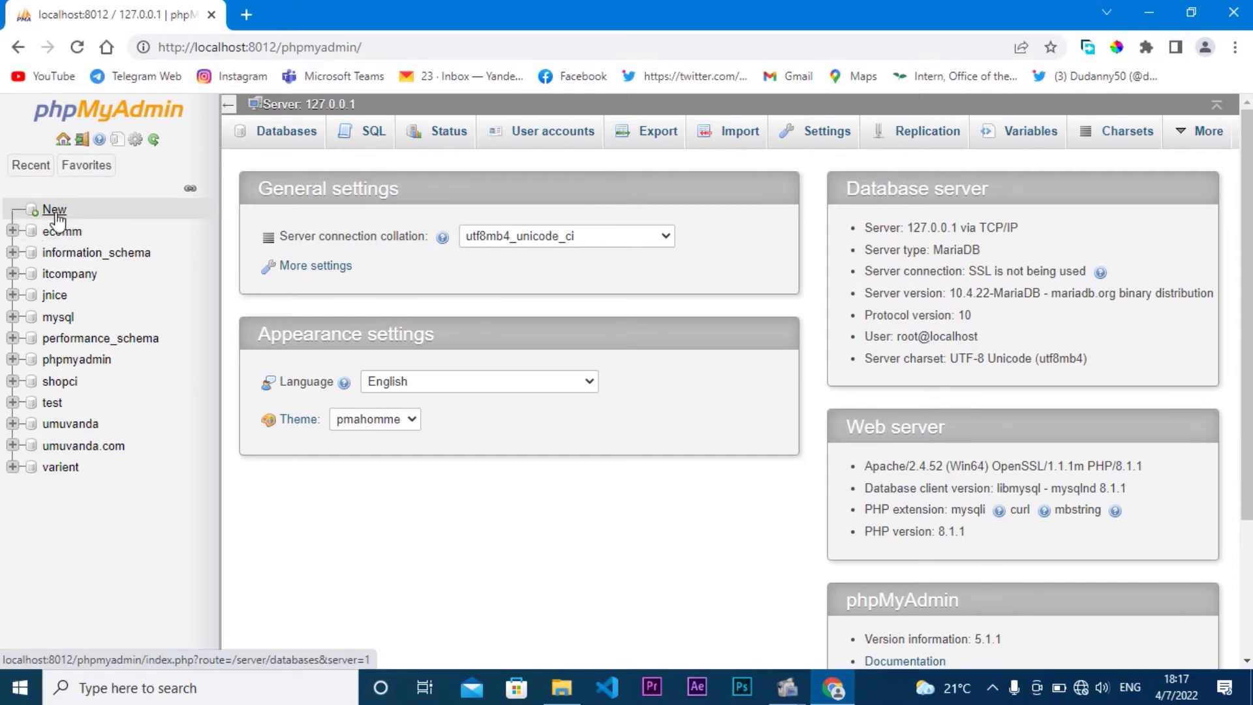
click(293, 137)
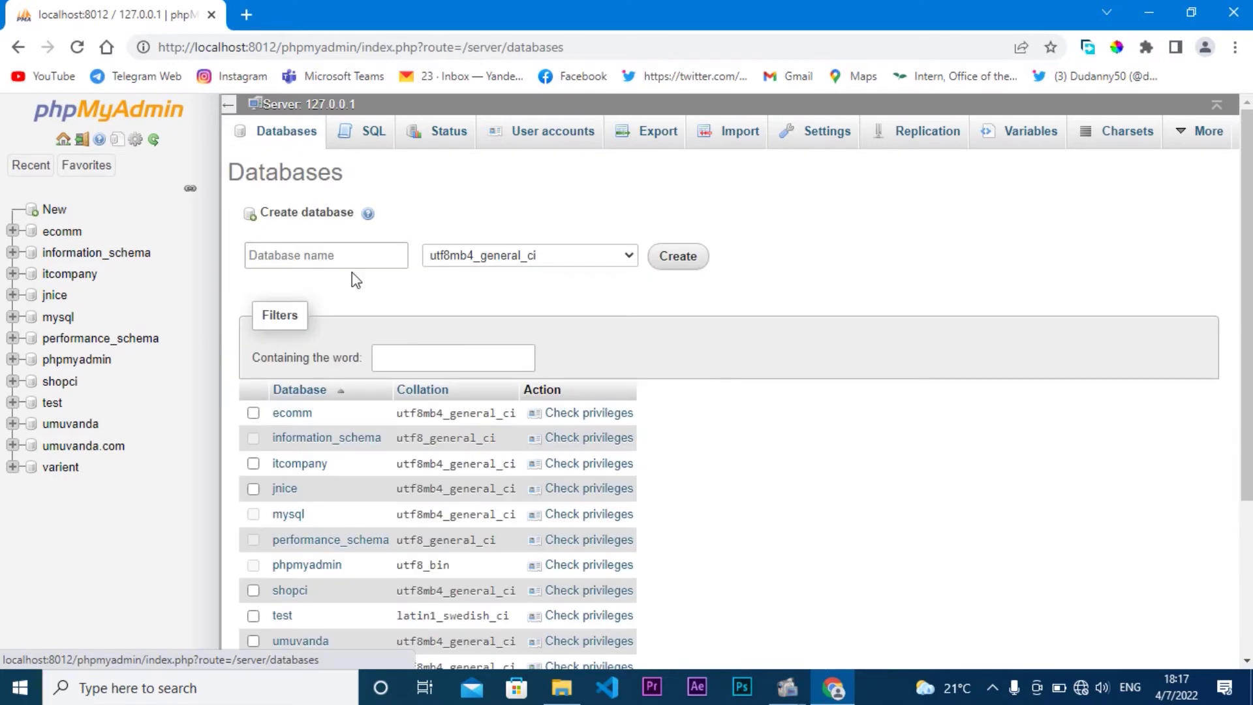
click(335, 256)
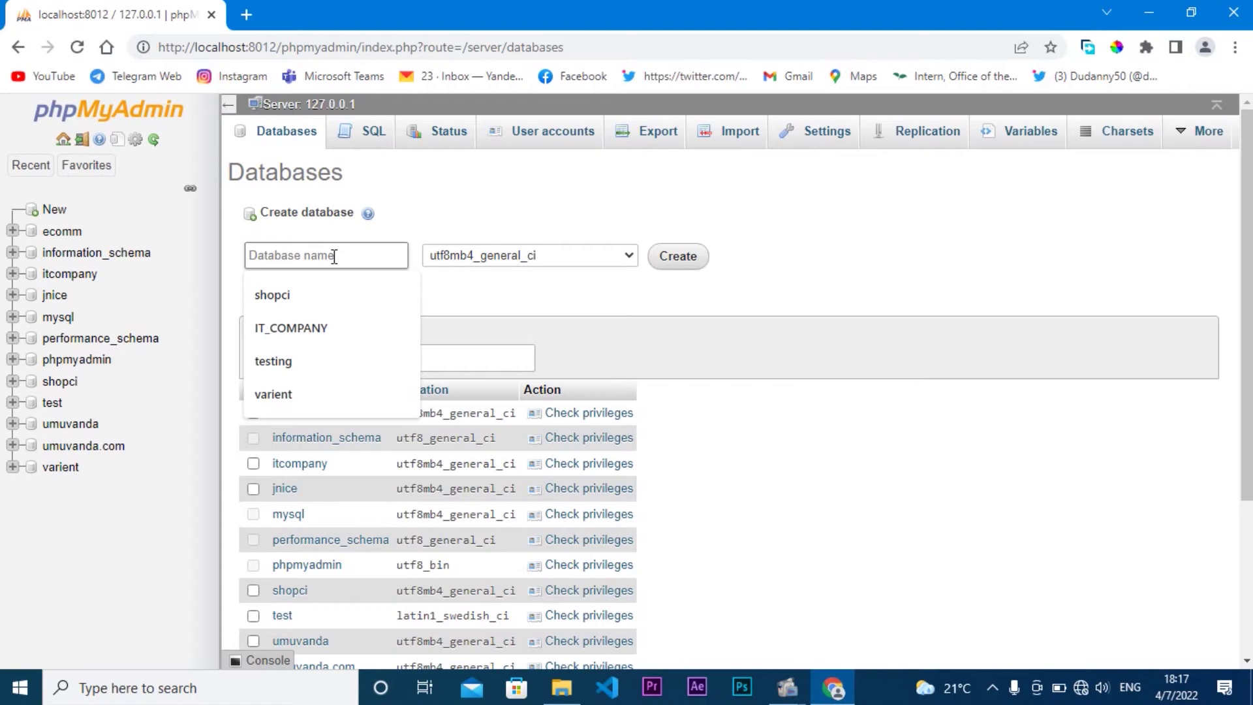
text(my)
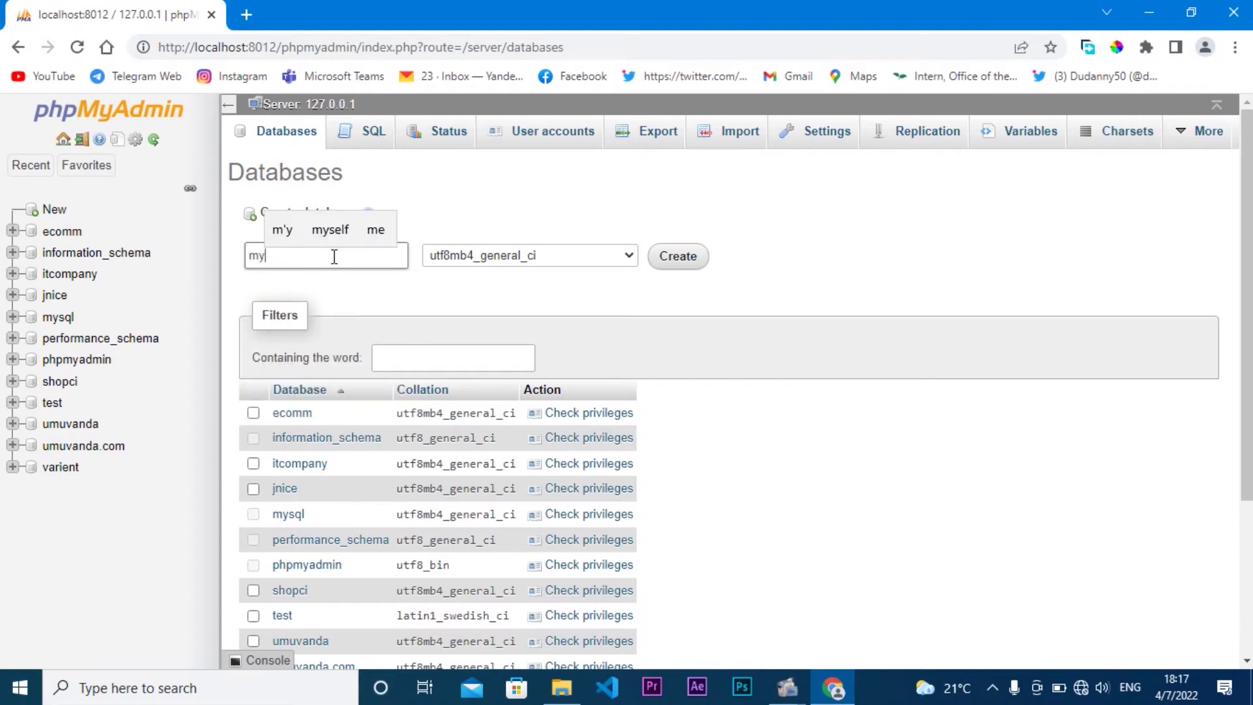
text(si)
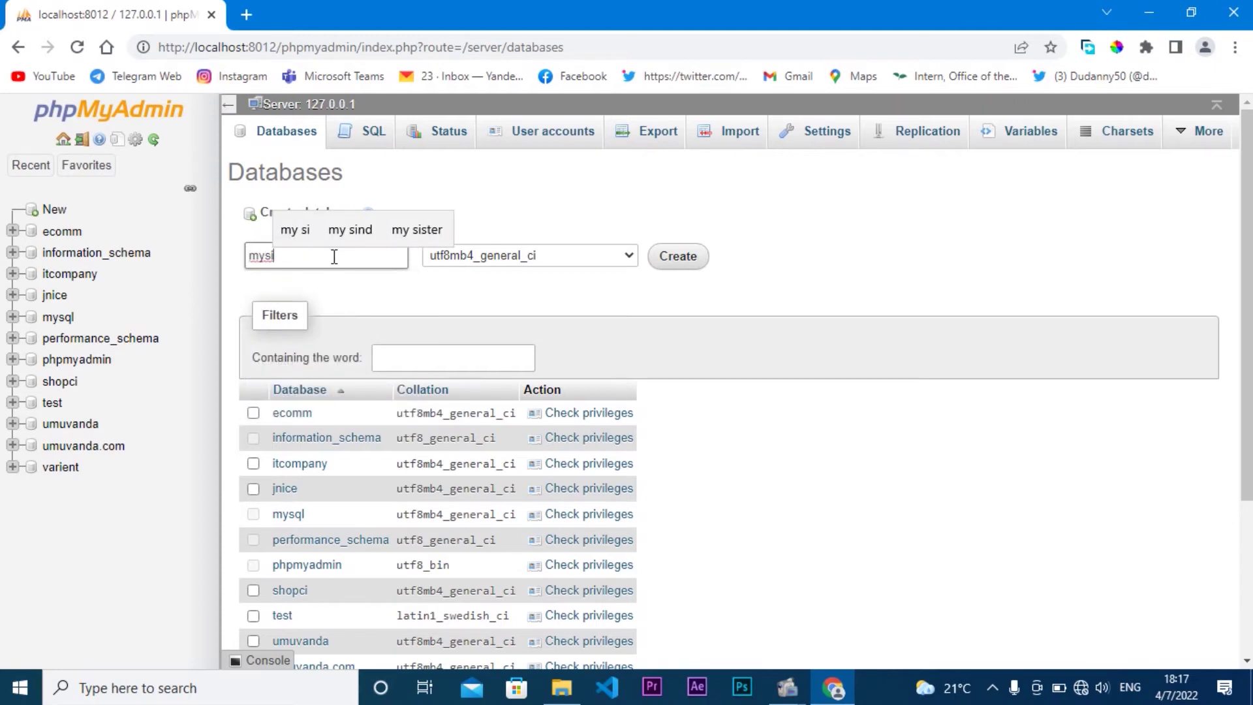
text(te)
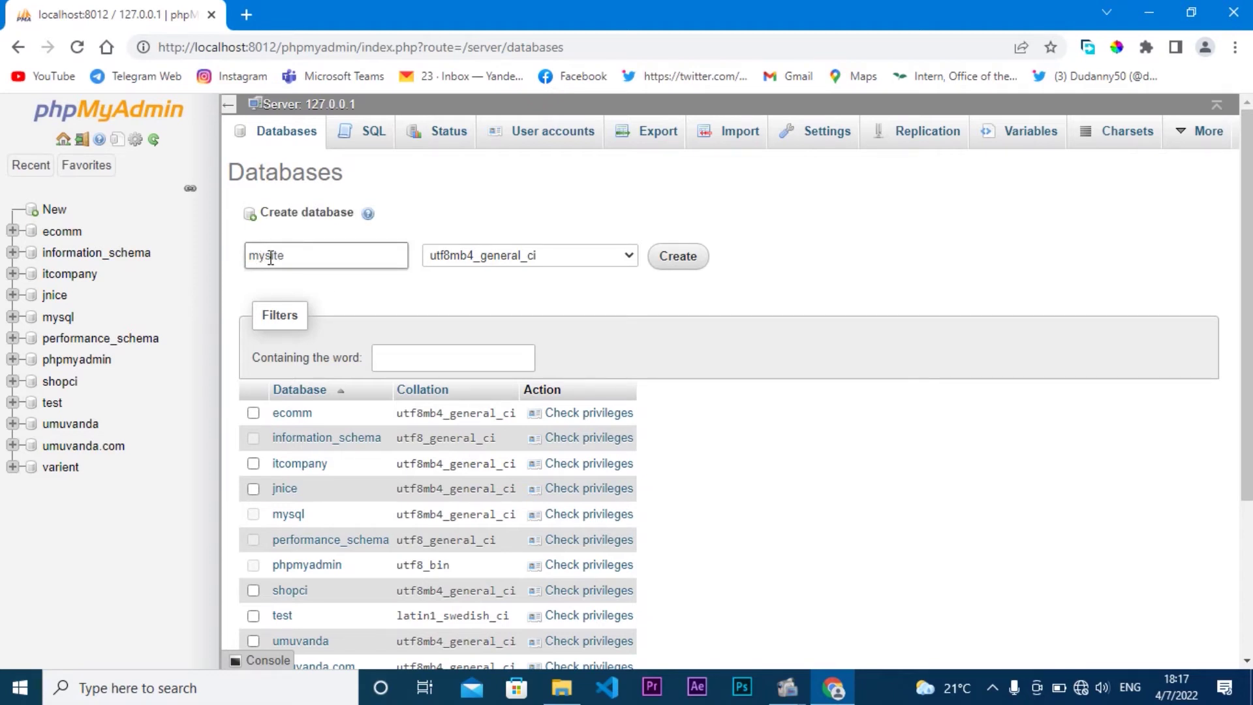
click(679, 257)
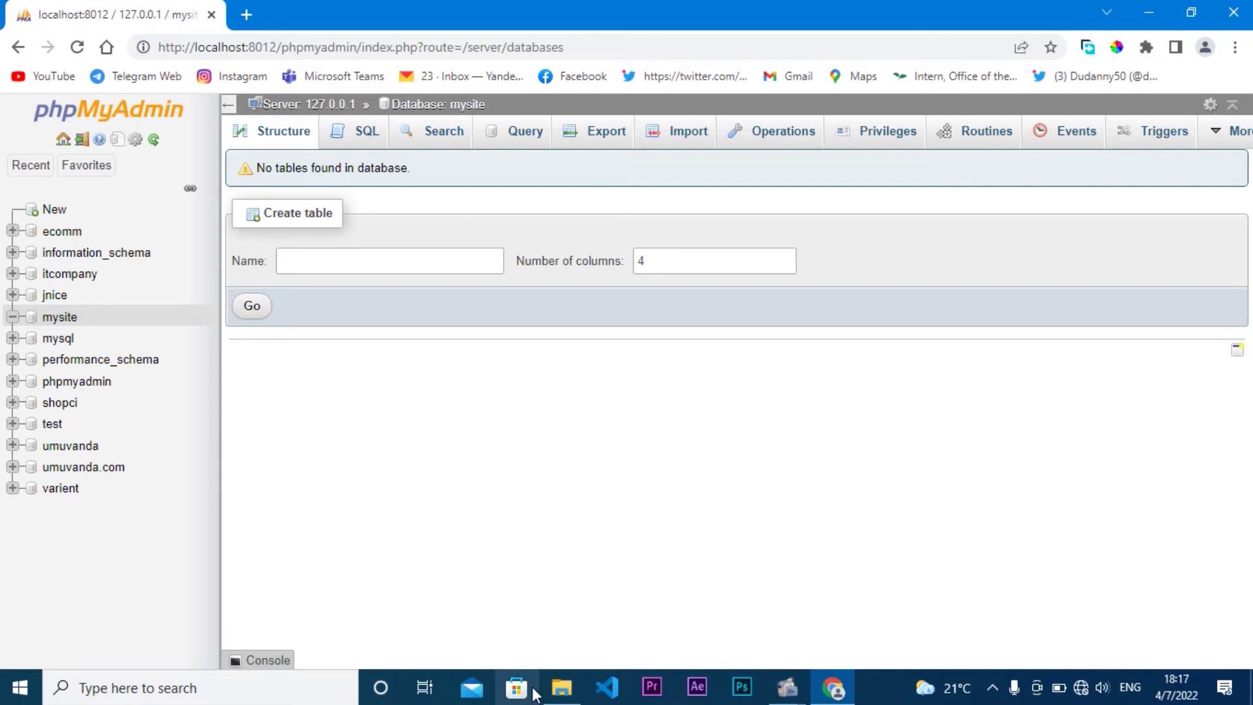
click(561, 688)
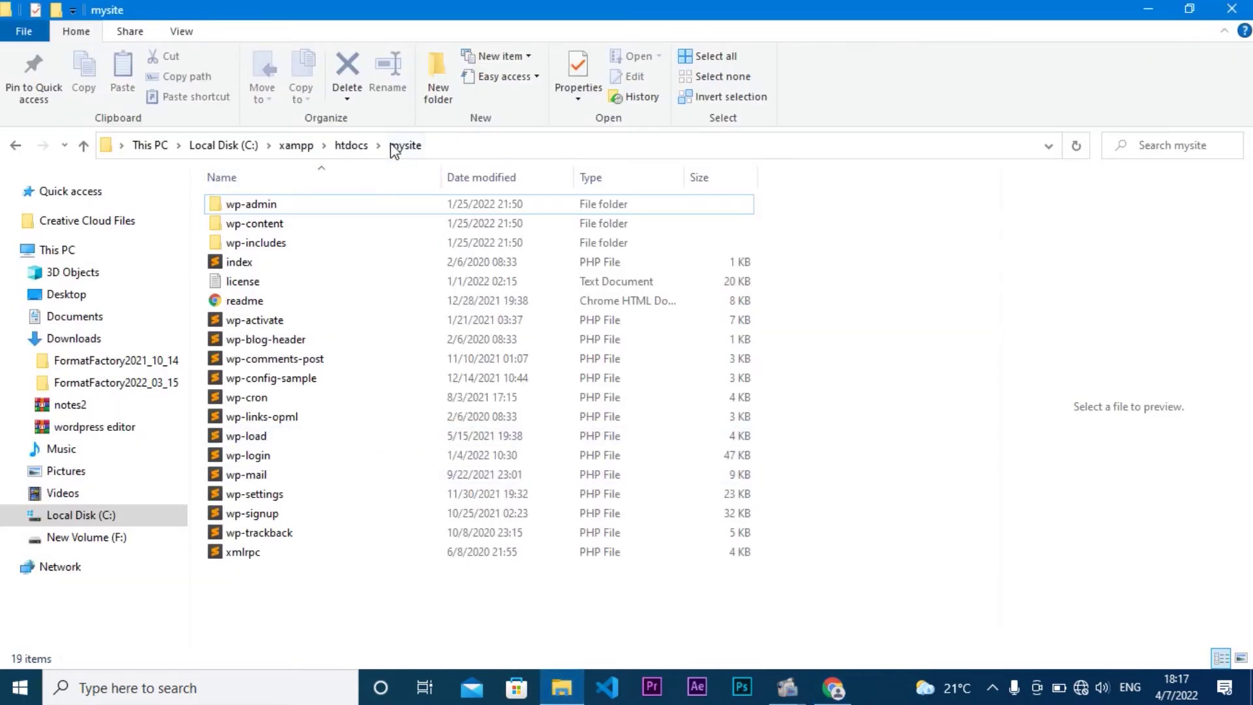
Step: Go up to the htdocs folder holding mysite, then return to phpMyAdmin's empty mysite database
click(351, 146)
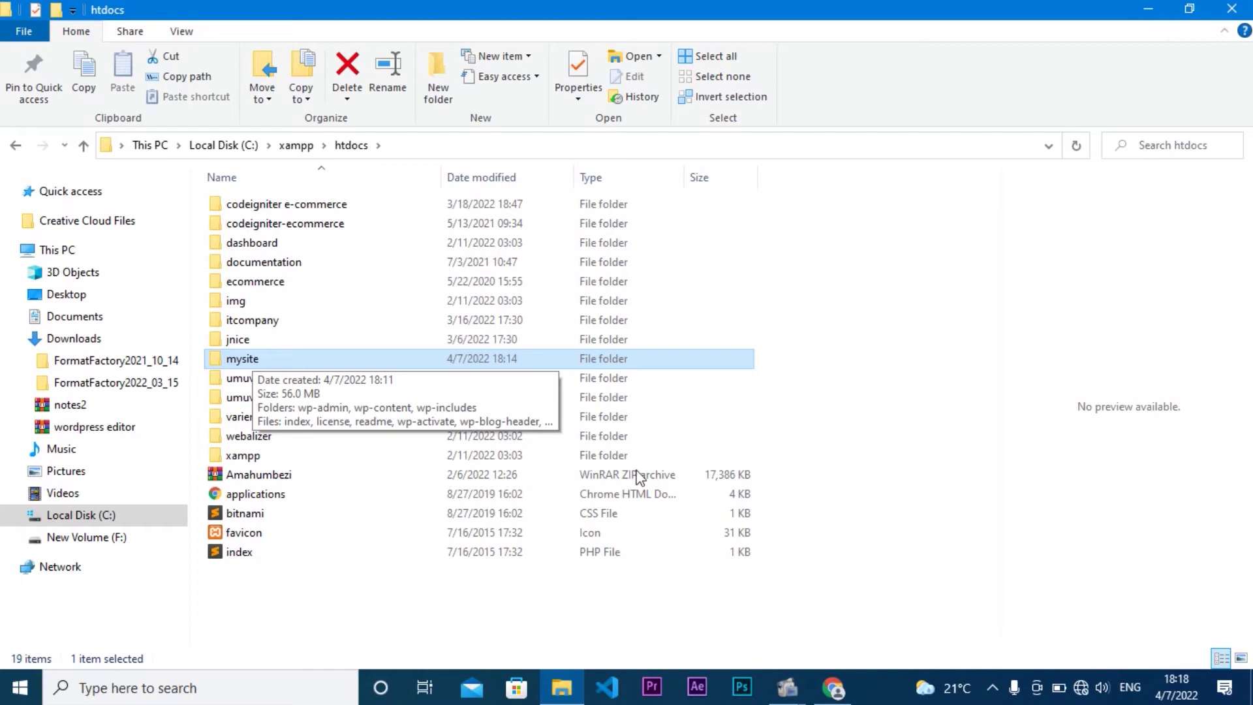
click(833, 688)
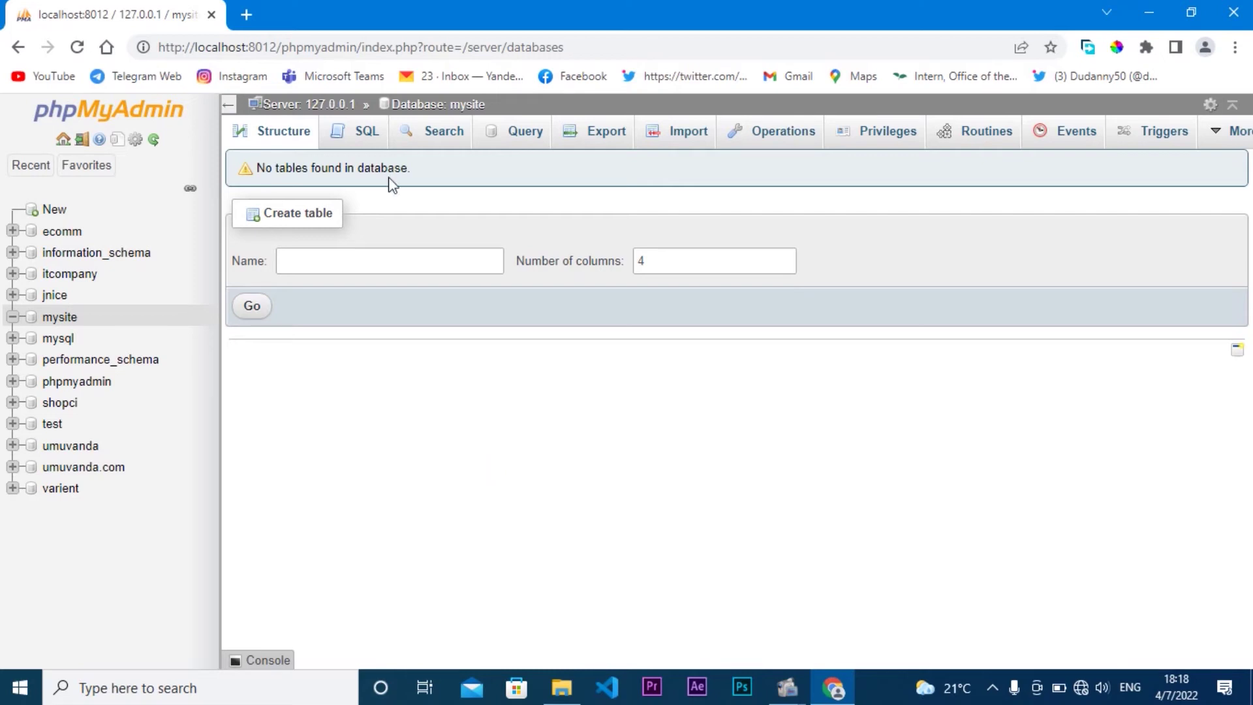
Step: Load localhost:8012/mysite in a new Chrome tab to reach the WordPress setup page
click(246, 14)
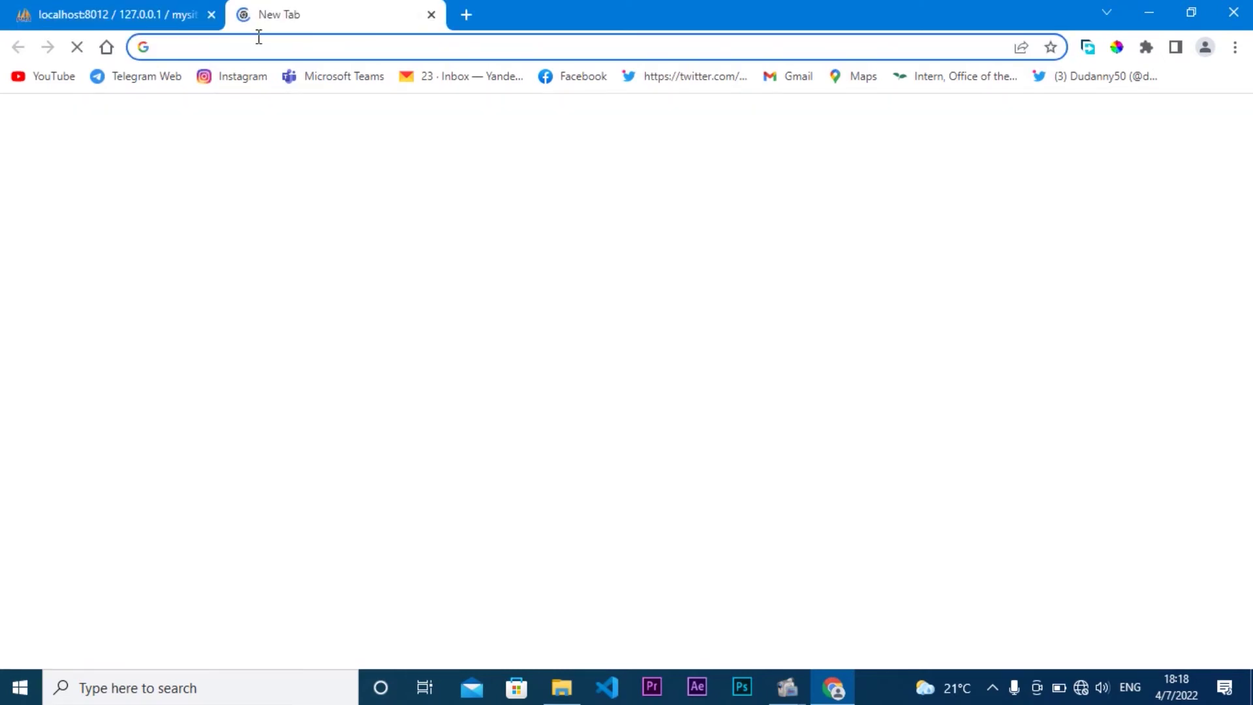
text(localhost:8012)
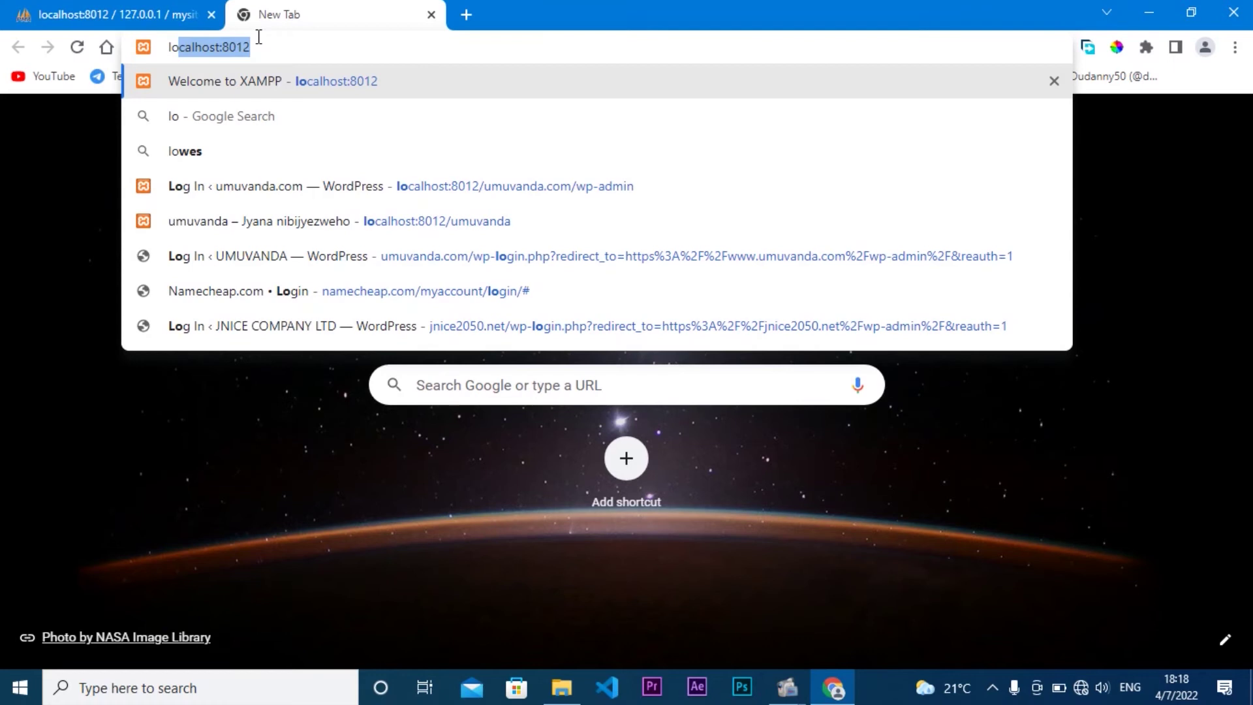
click(259, 37)
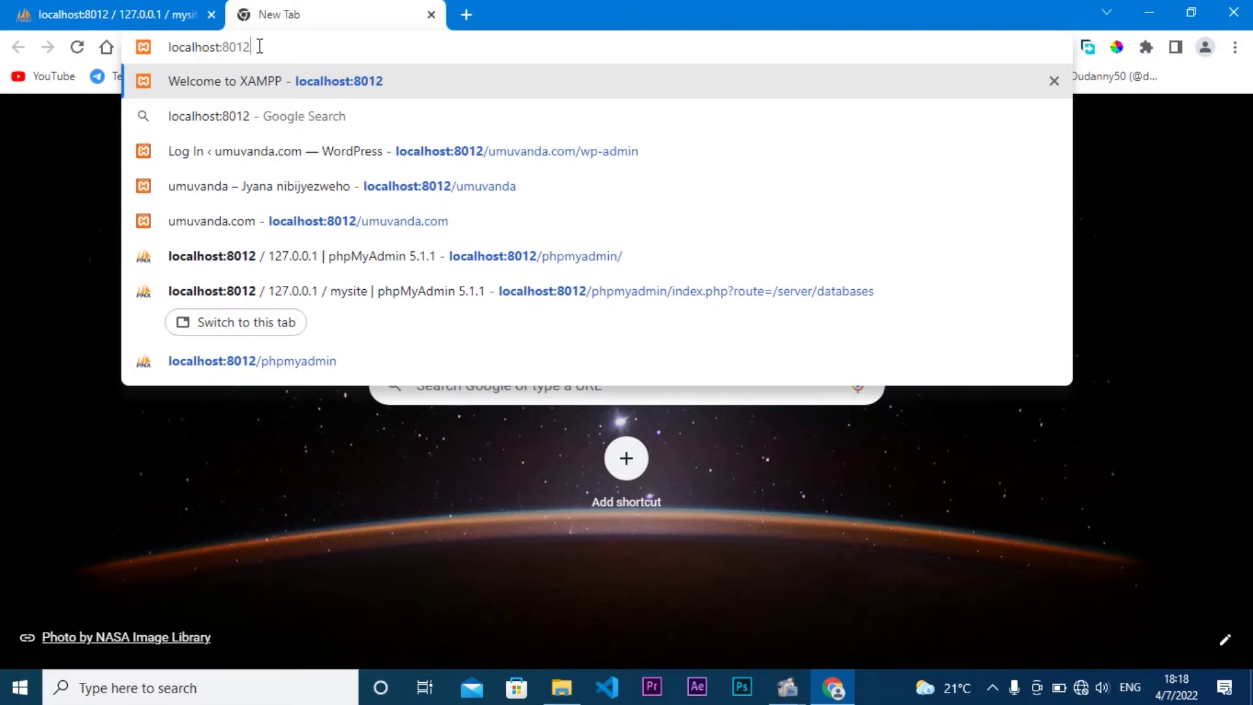
text(/)
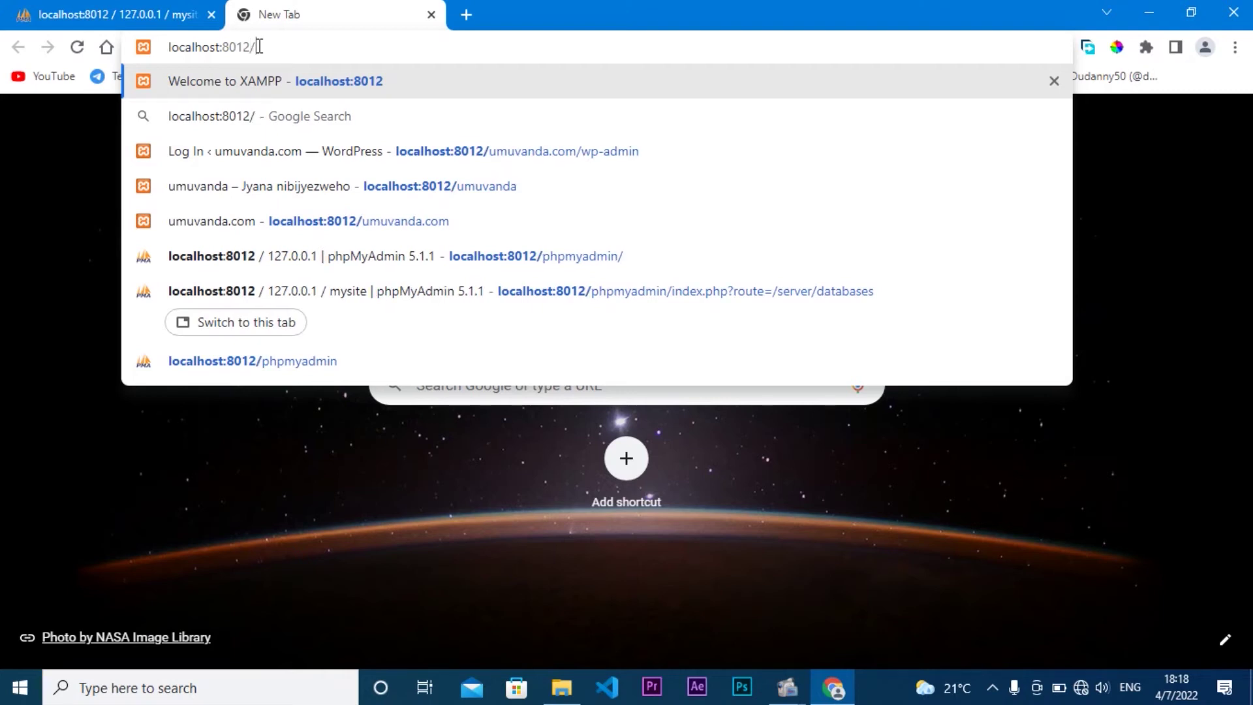
text(my)
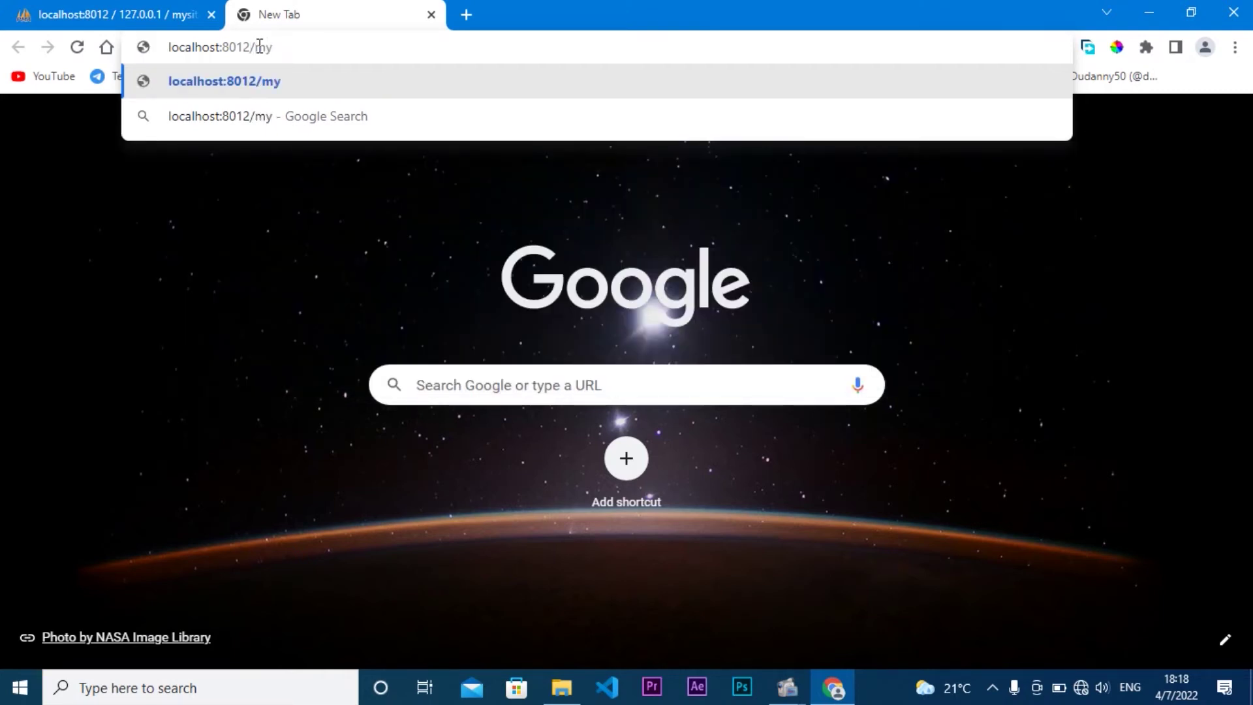
text(site)
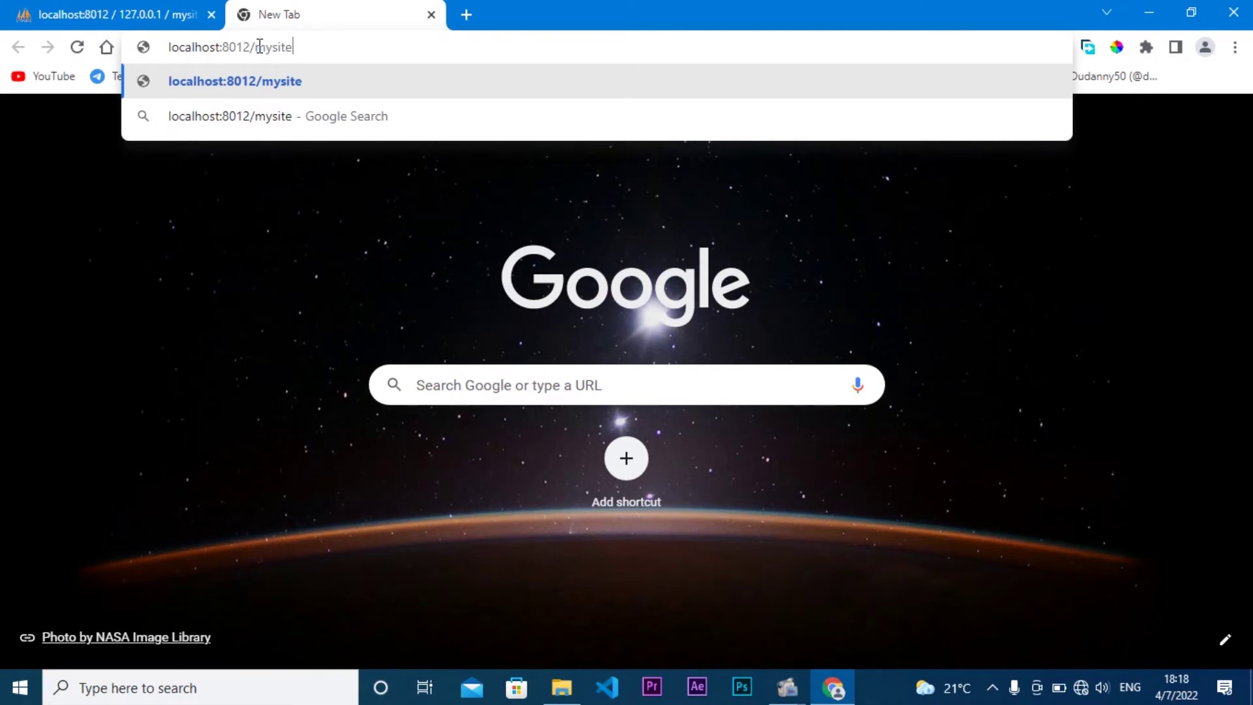
key(Return)
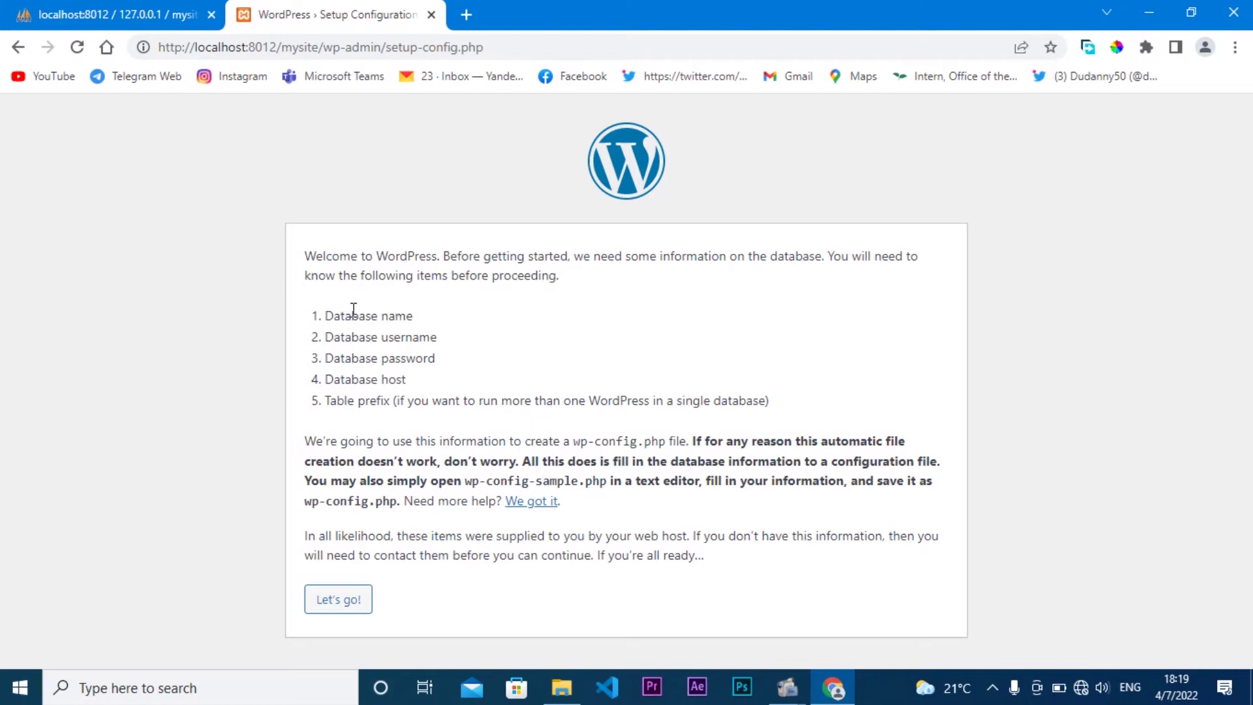
drag(326, 316, 451, 330)
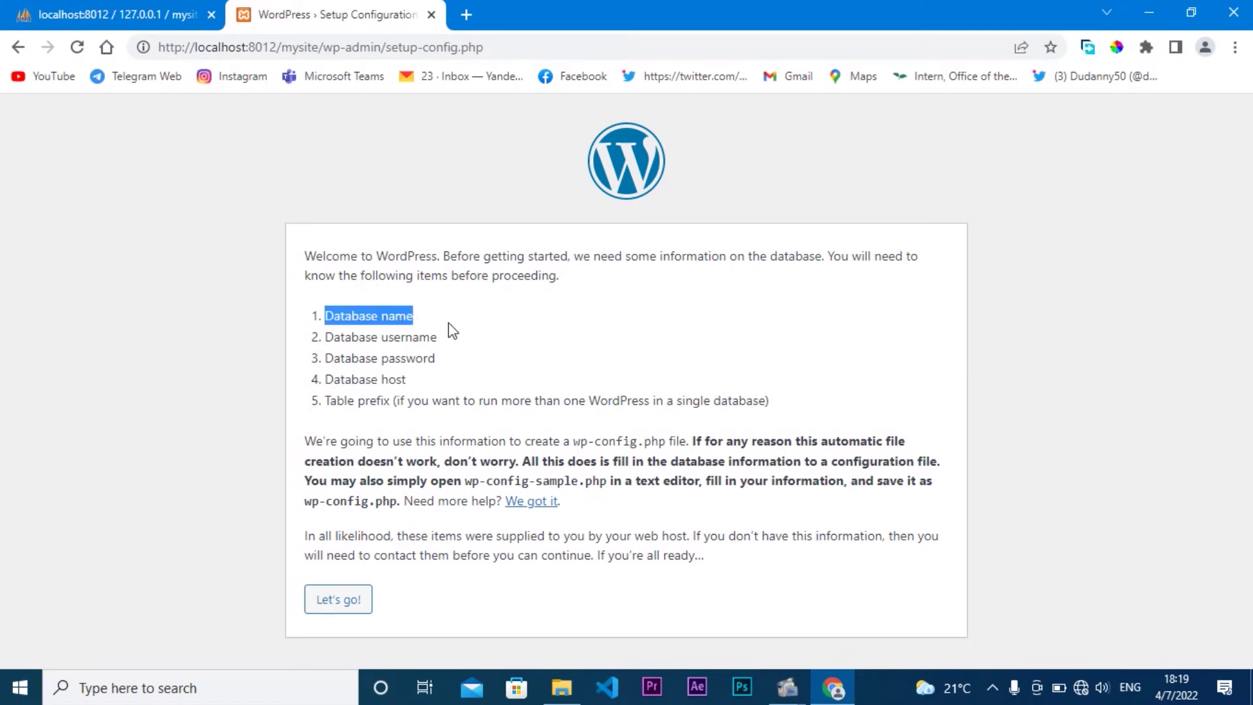
click(120, 14)
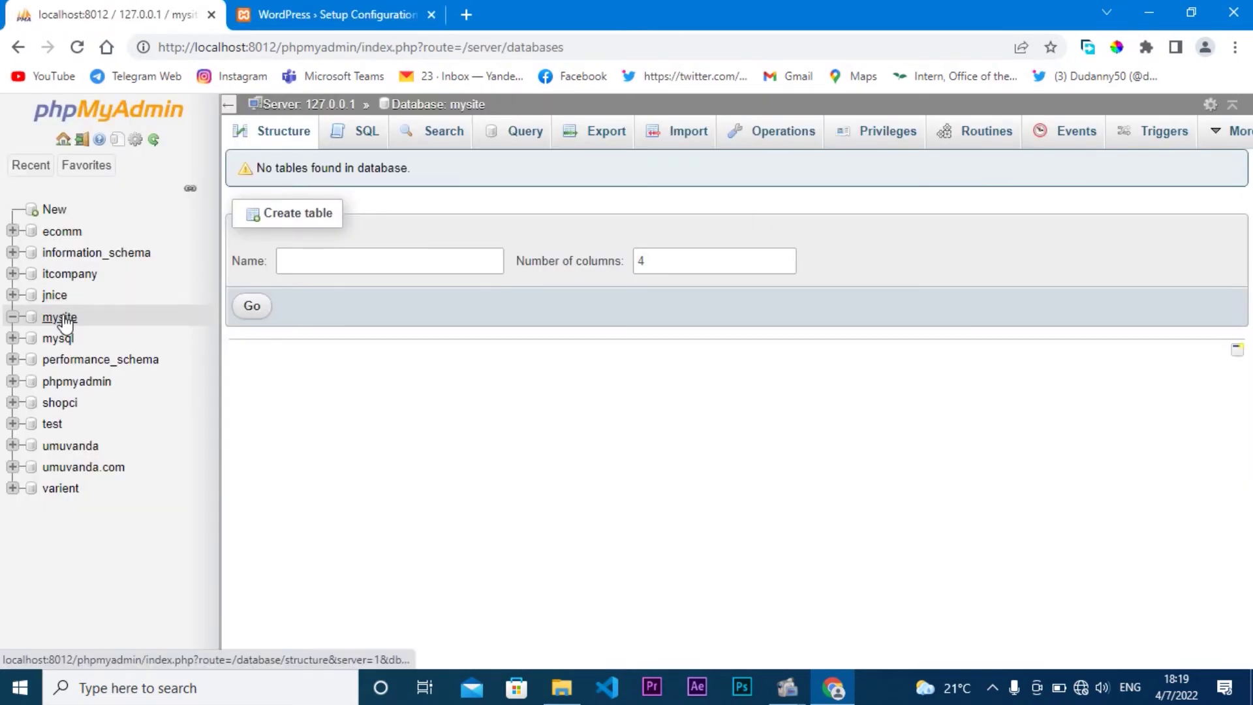
click(368, 7)
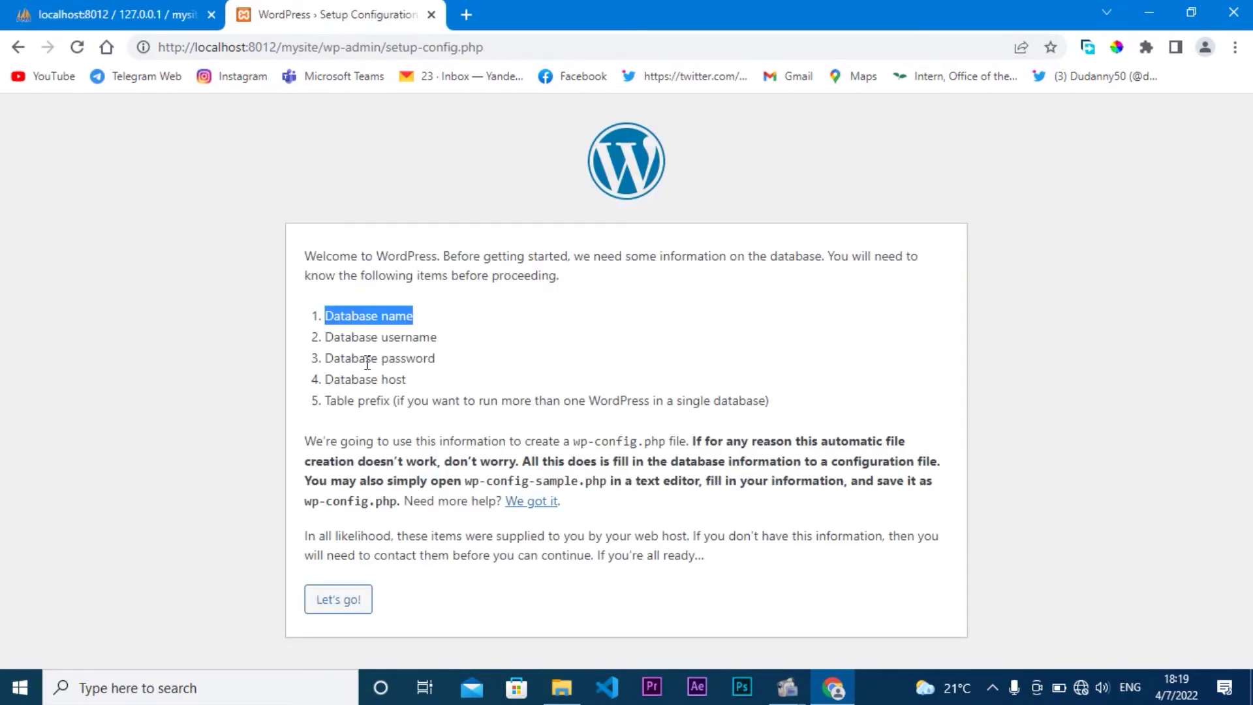
drag(328, 340, 467, 350)
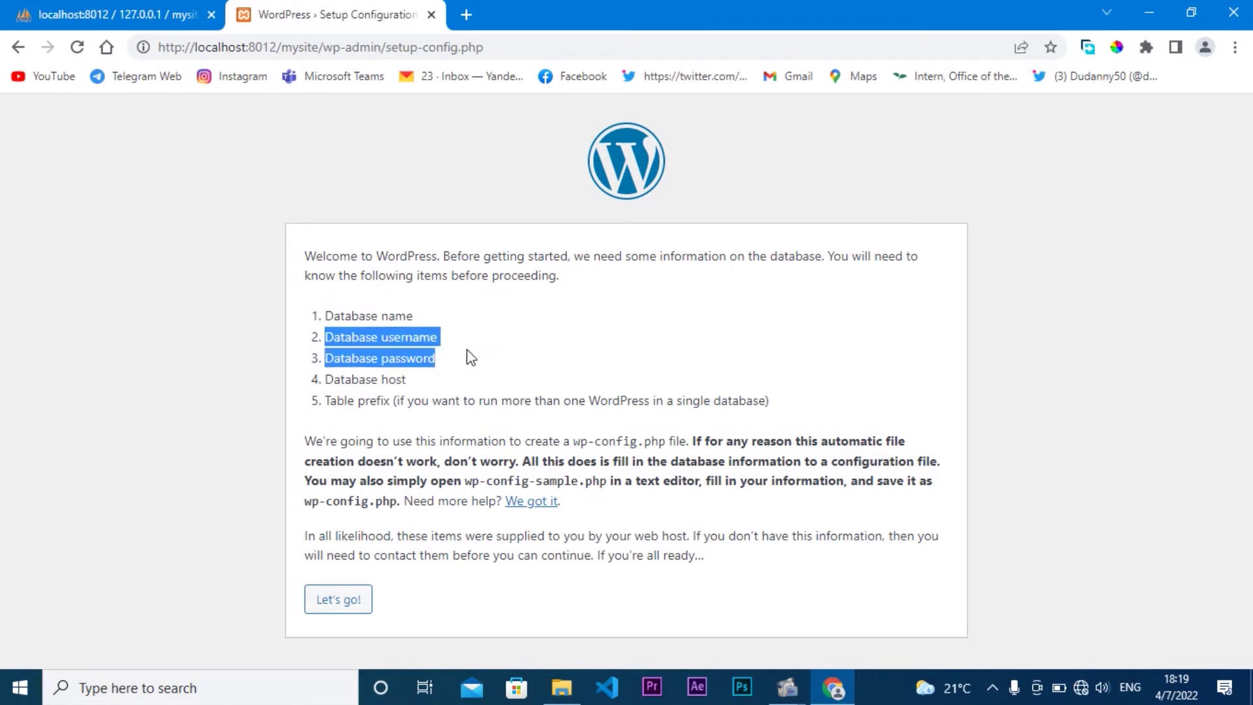
click(451, 339)
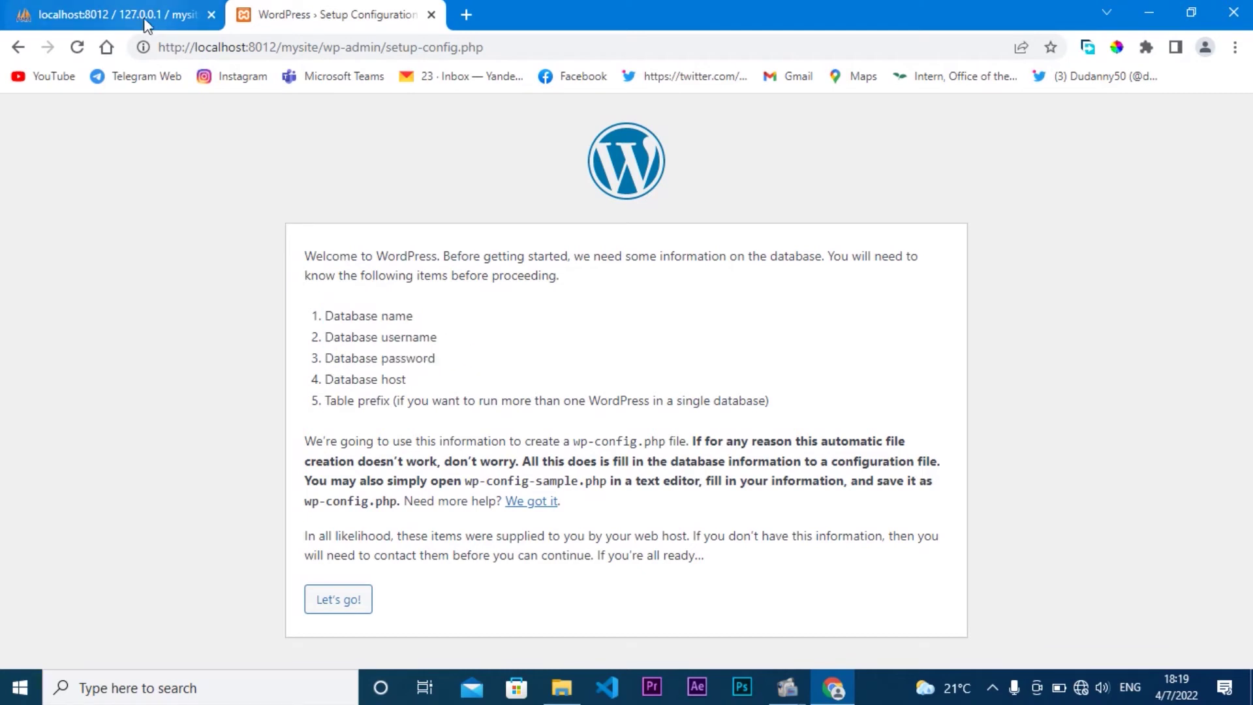
click(143, 16)
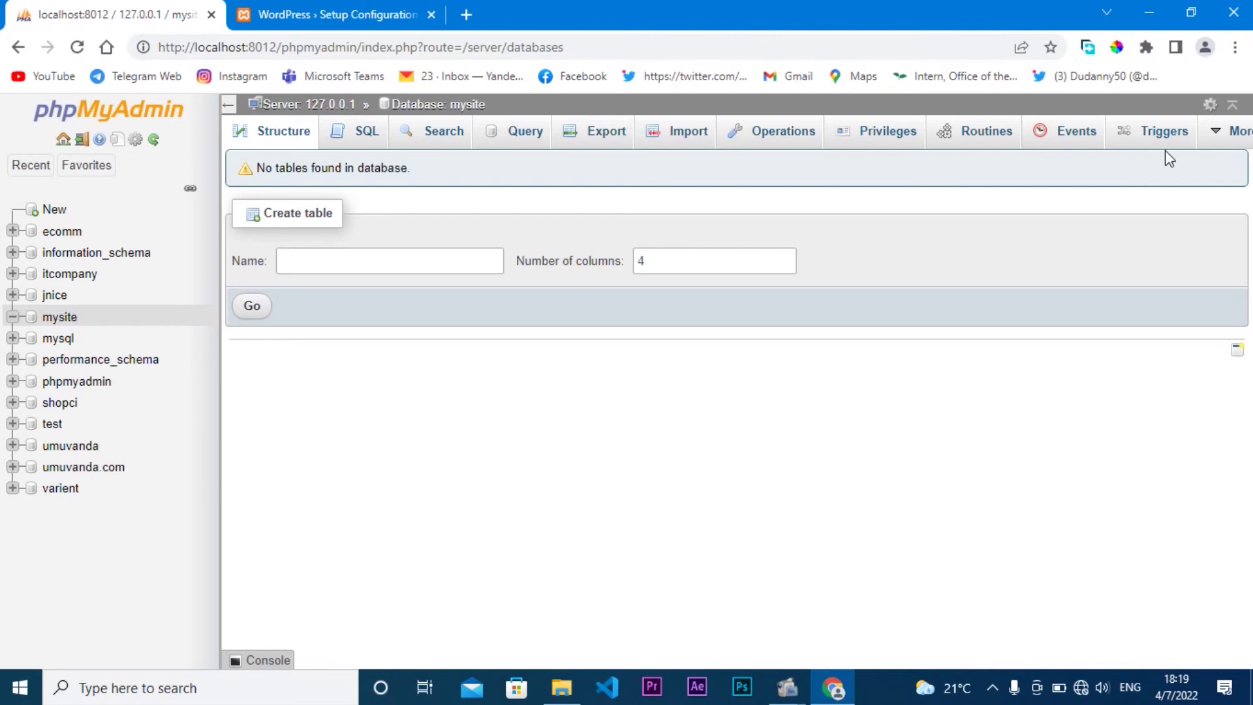
click(859, 138)
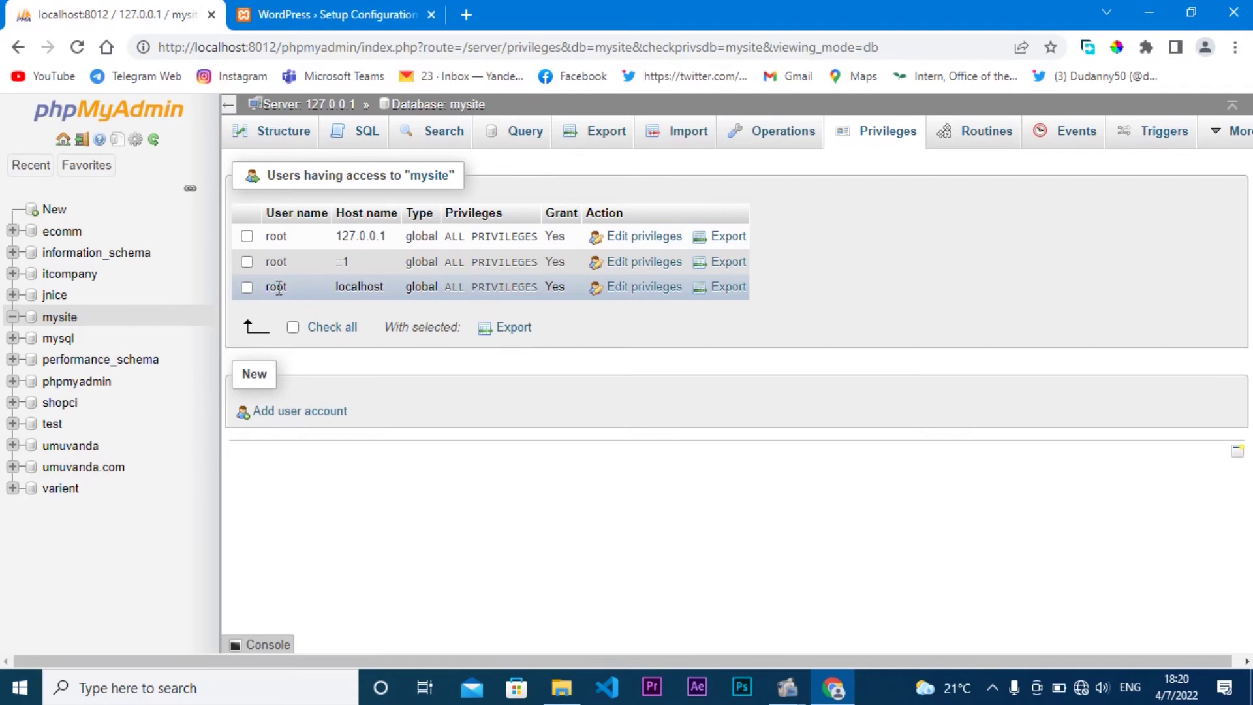
click(278, 13)
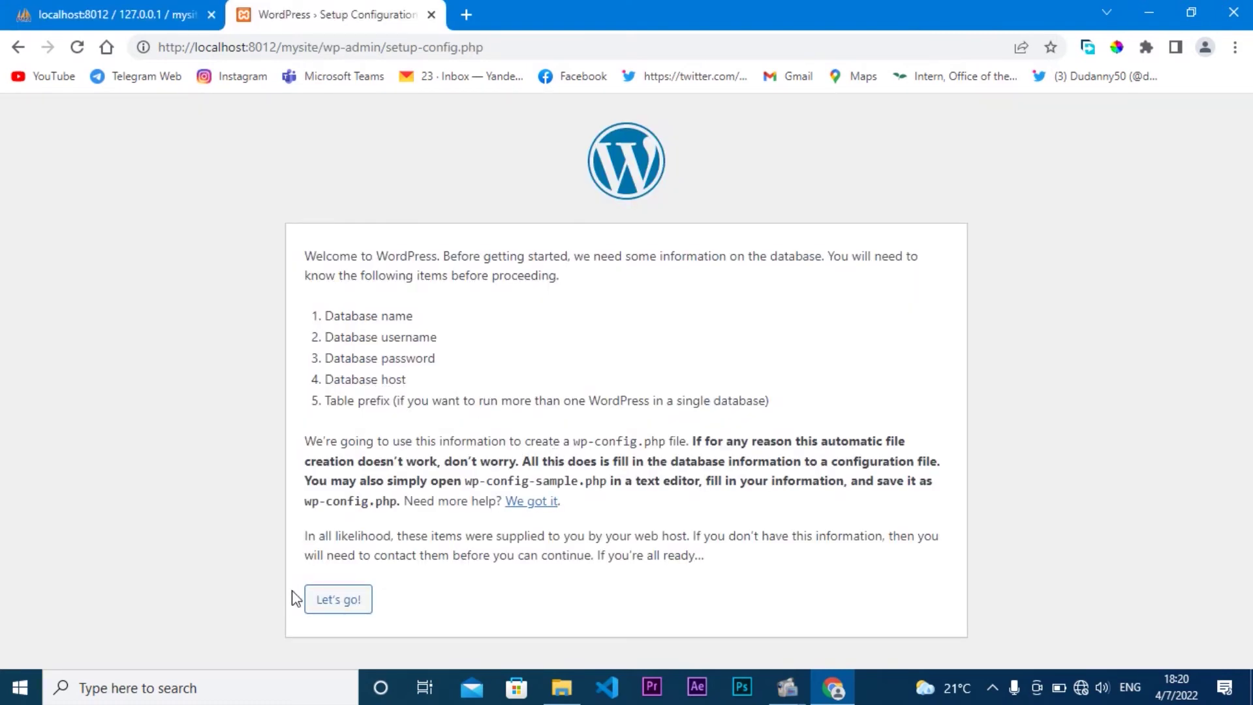
Step: Start the database step and enter database name mysite with username root
click(338, 600)
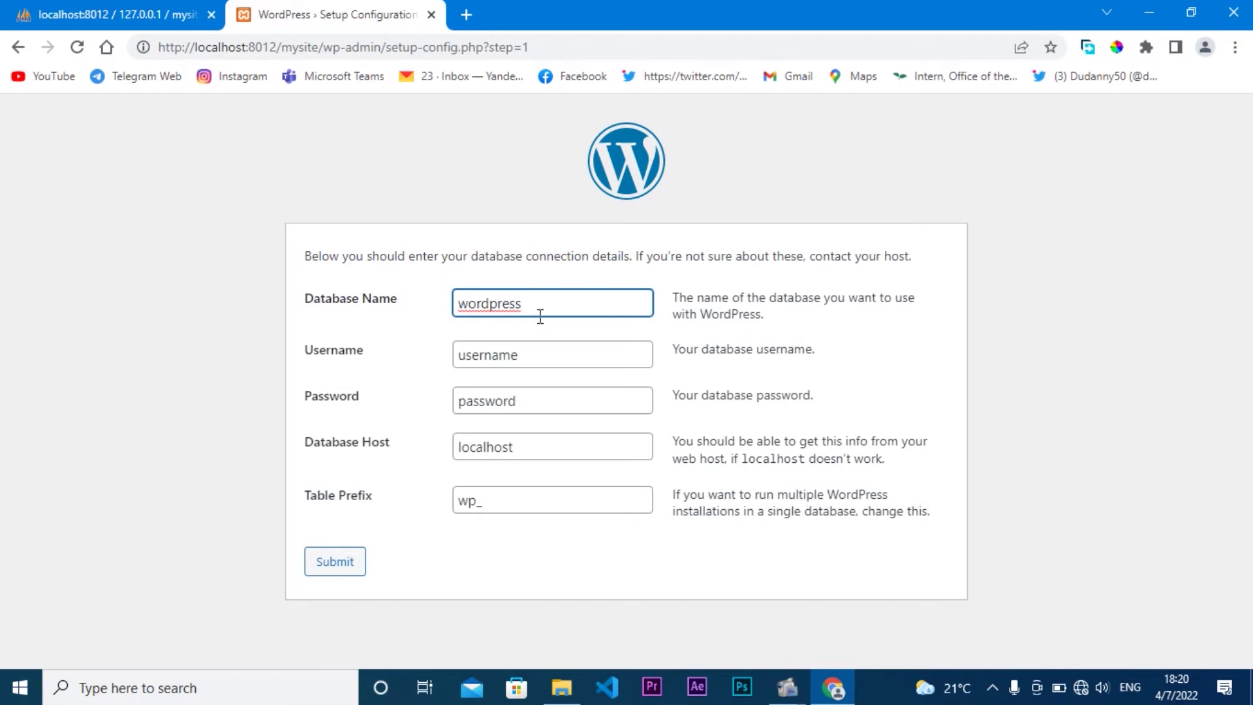
drag(548, 308, 426, 306)
text(mysite)
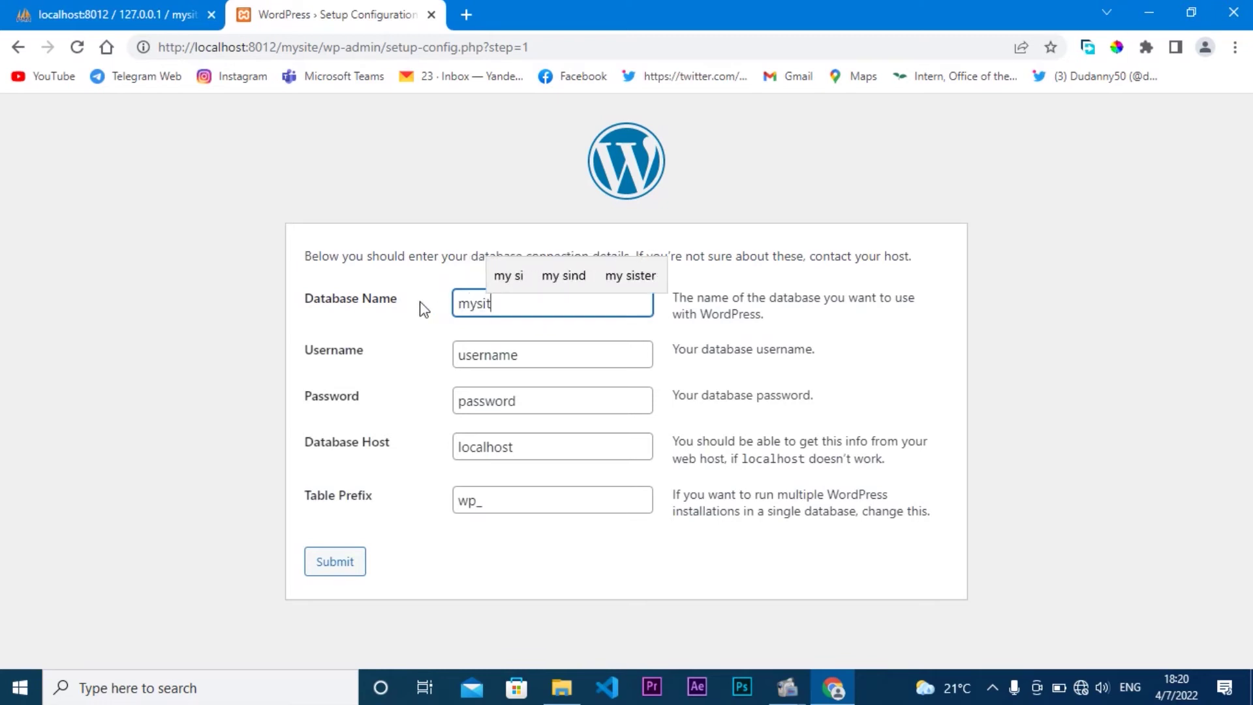
click(491, 353)
double_click(495, 356)
text(root)
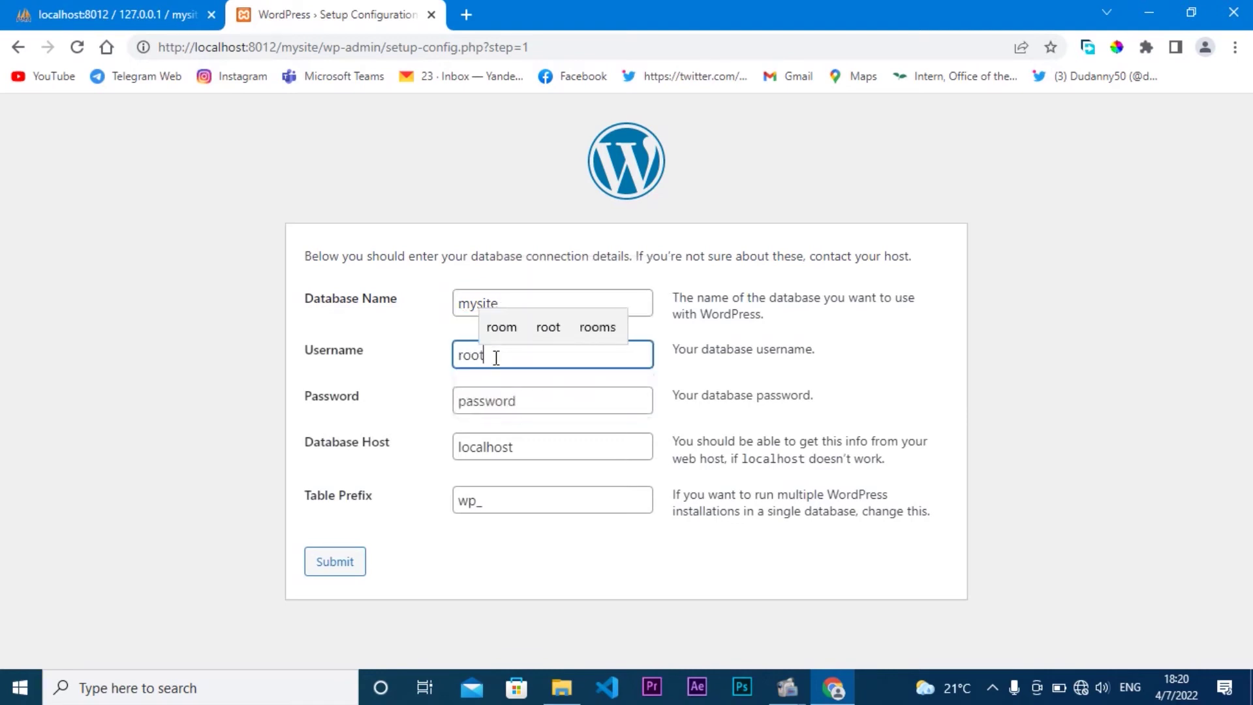
Step: Leave the password blank, keep host localhost and prefix wp_, and submit the connection details
key(Tab)
key(BackSpace)
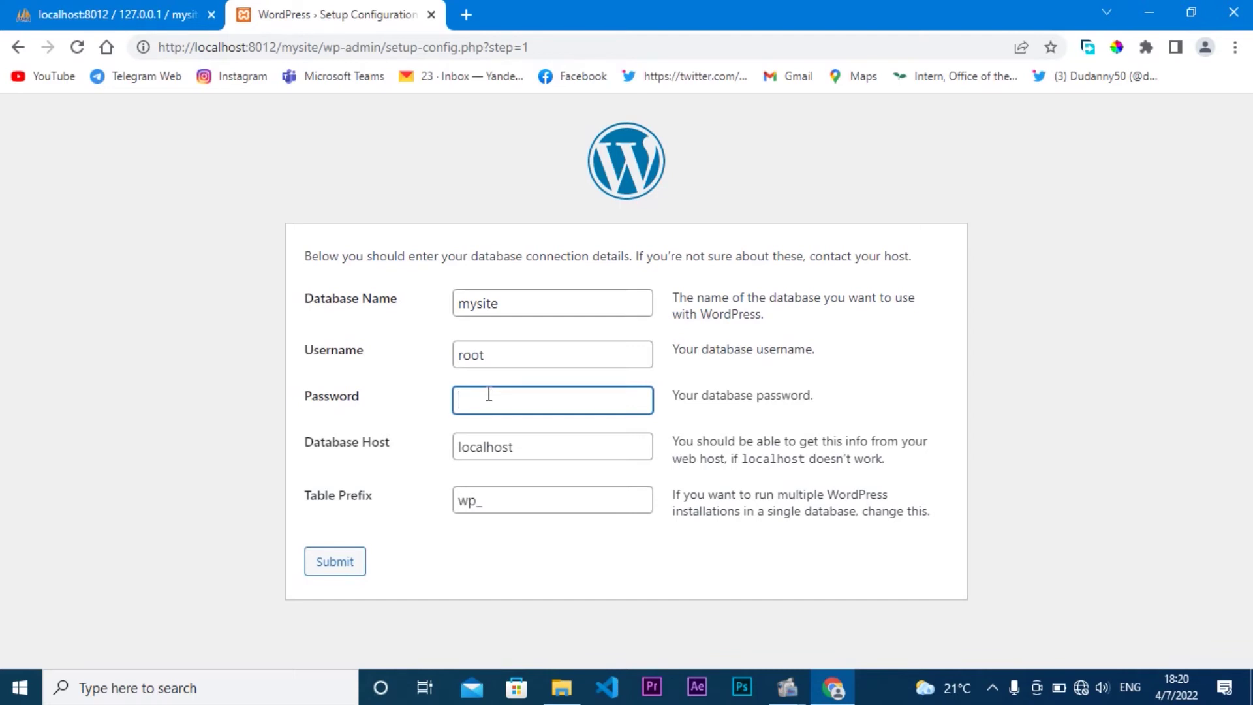
click(389, 396)
drag(302, 442, 415, 448)
click(390, 446)
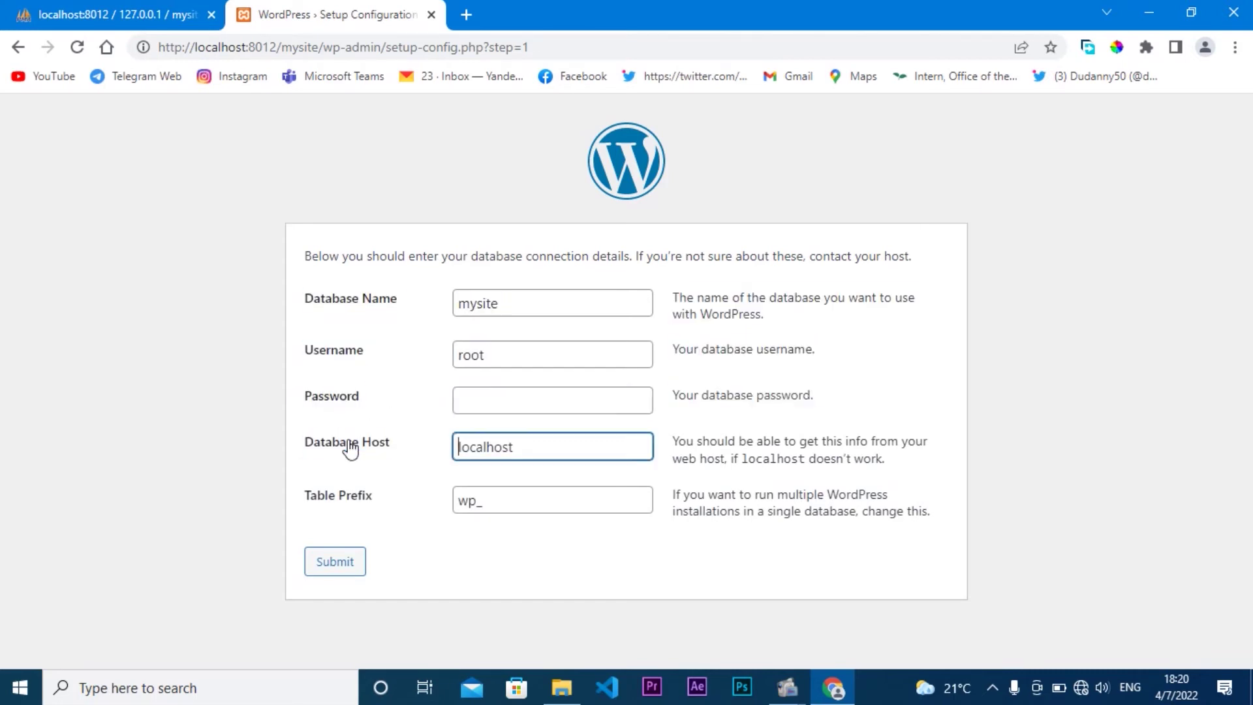
key(Right)
key(Right)
key(Right)
key(Right)
key(Right)
key(Right)
key(Right)
key(Right)
key(Right)
key(shift+Left)
key(shift+Left)
key(shift+Left)
key(shift+Left)
key(shift+Left)
key(shift+Left)
key(shift+Left)
key(shift+Left)
key(shift+Left)
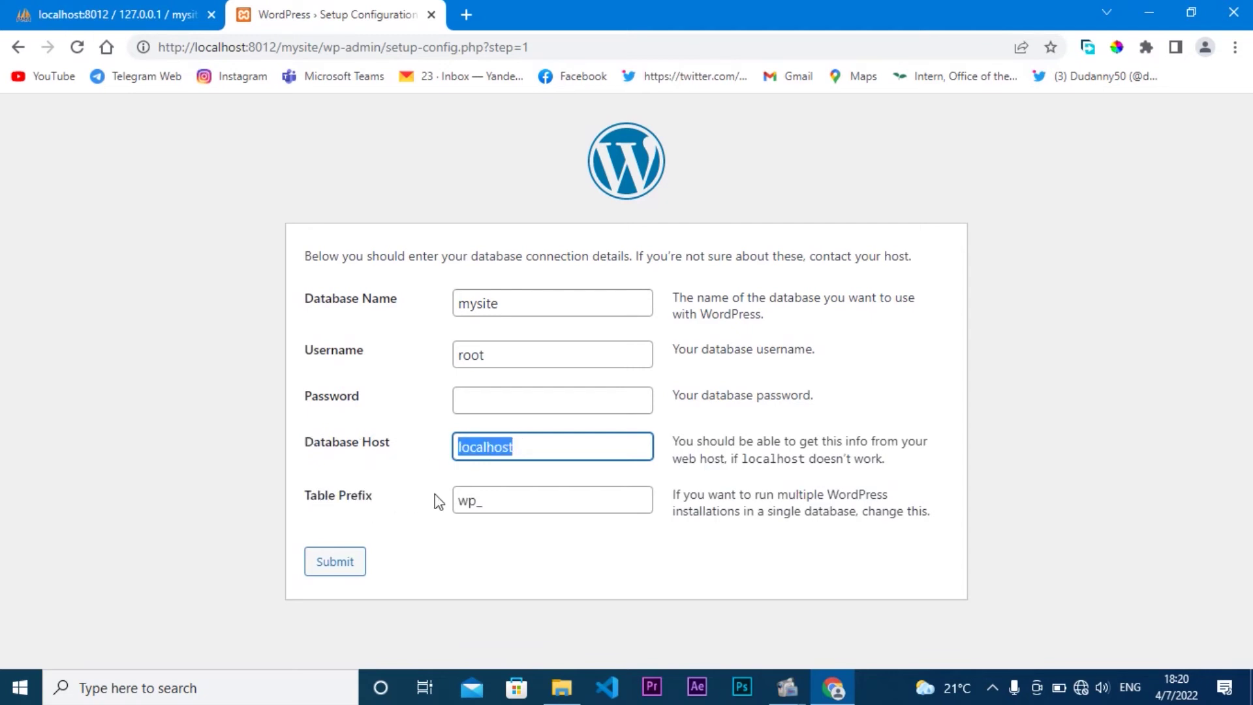
click(472, 500)
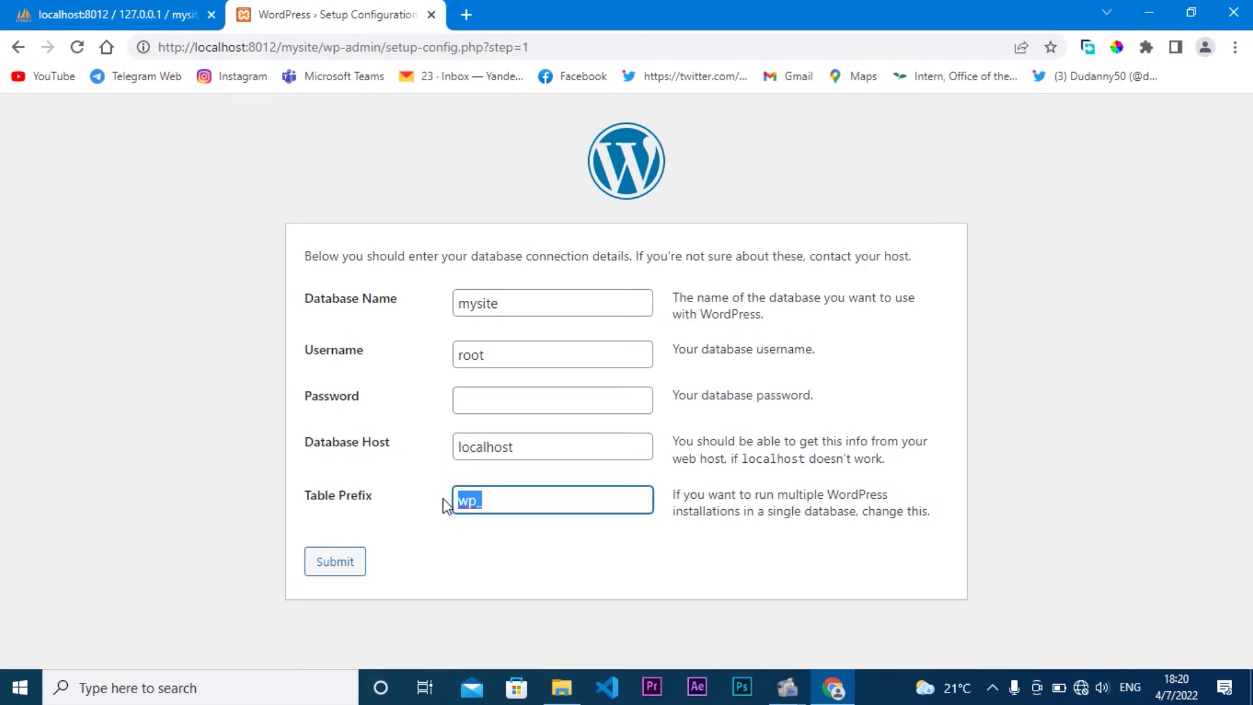
click(444, 506)
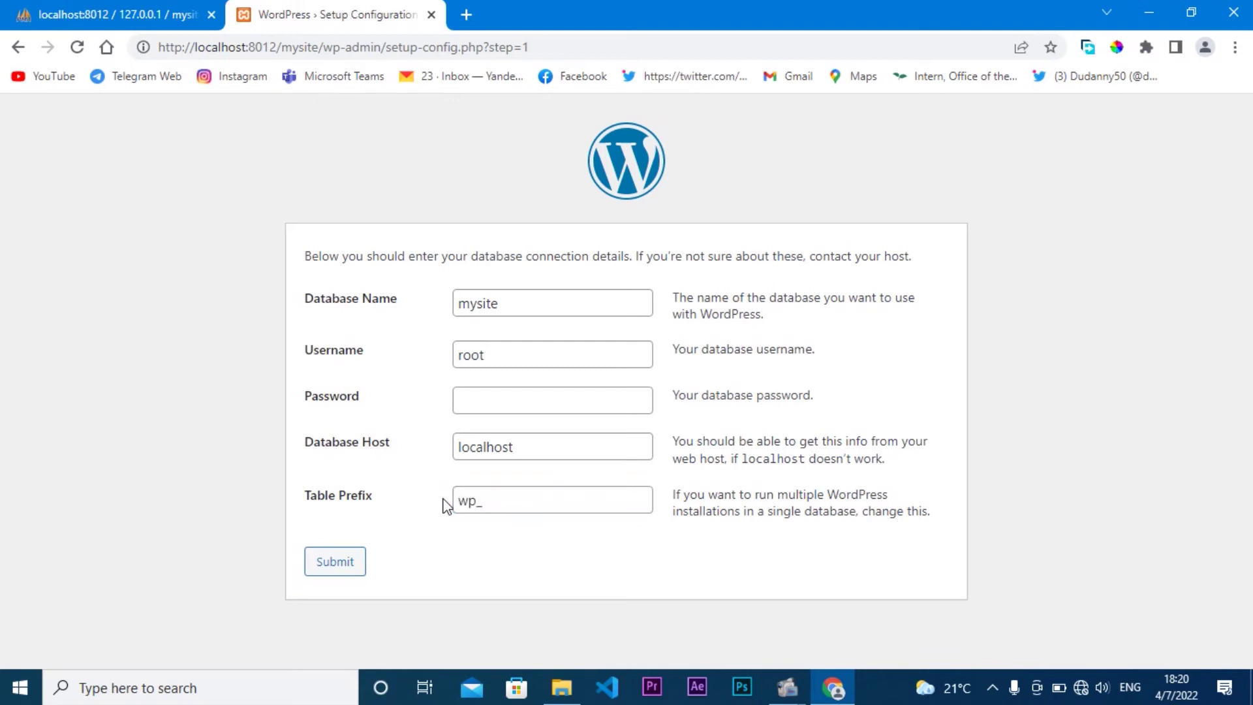
click(340, 567)
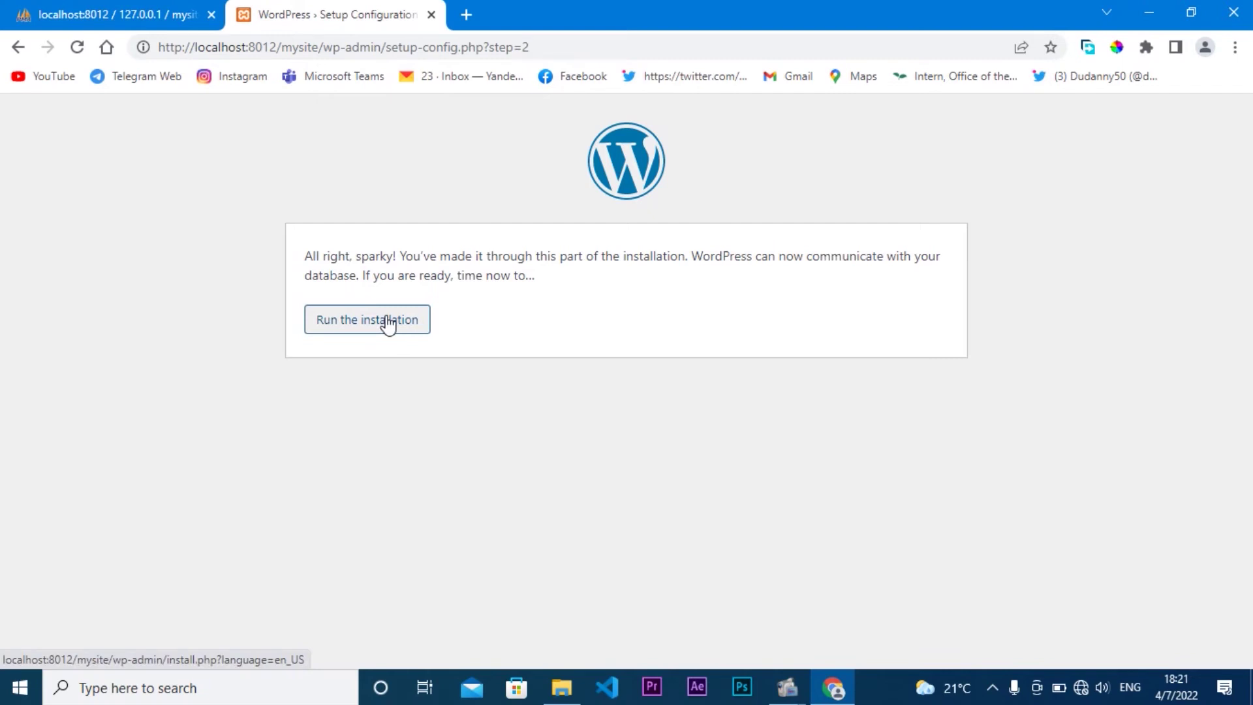
Step: Confirm wp-config now exists in the mysite folder, then run the WordPress installation
click(562, 688)
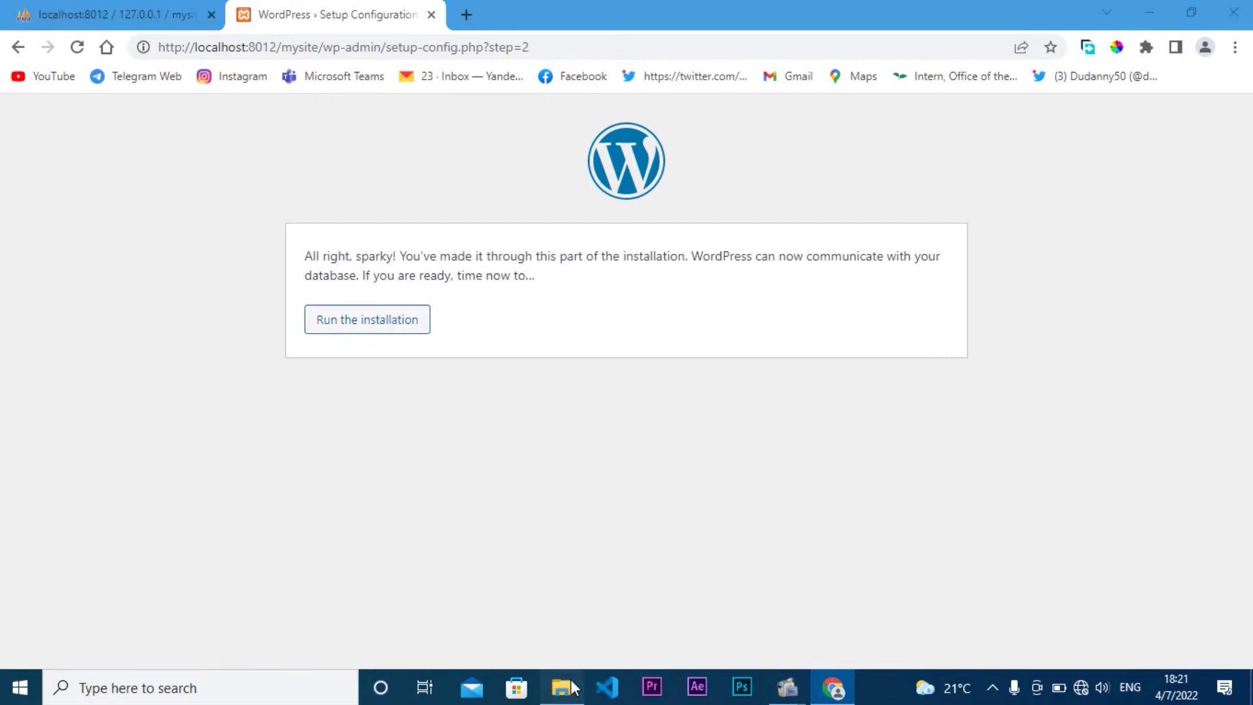
double_click(353, 360)
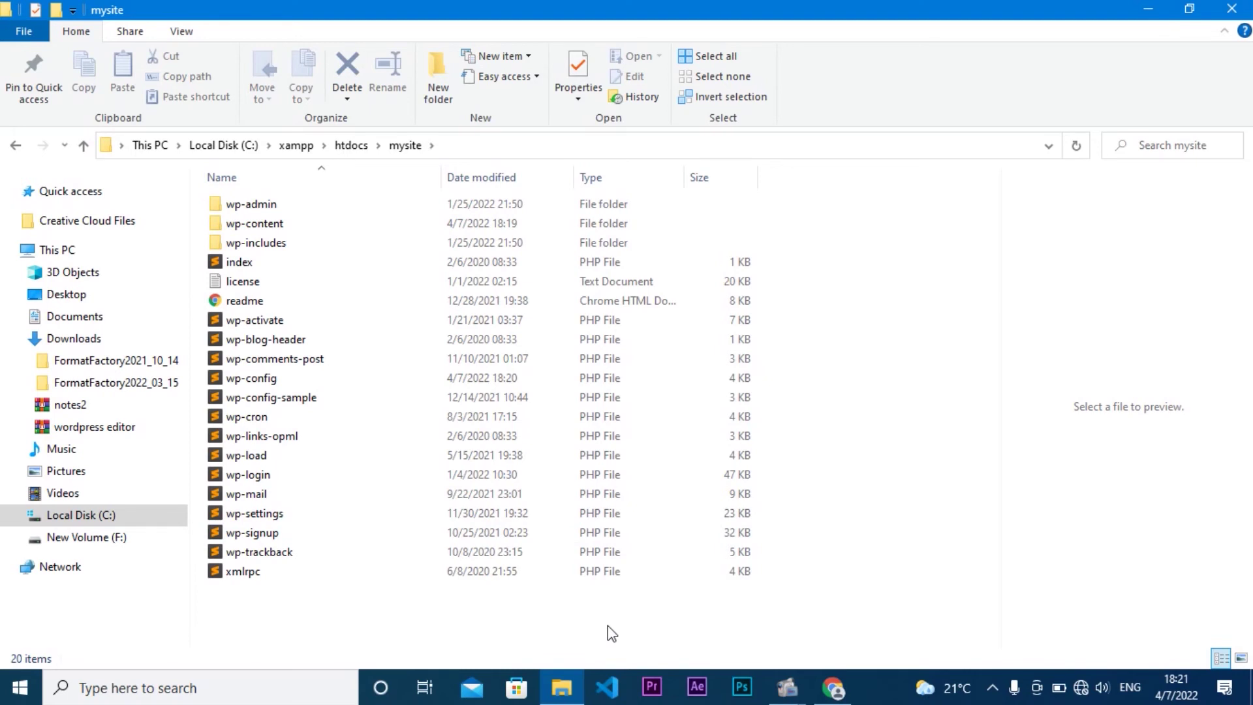
click(842, 690)
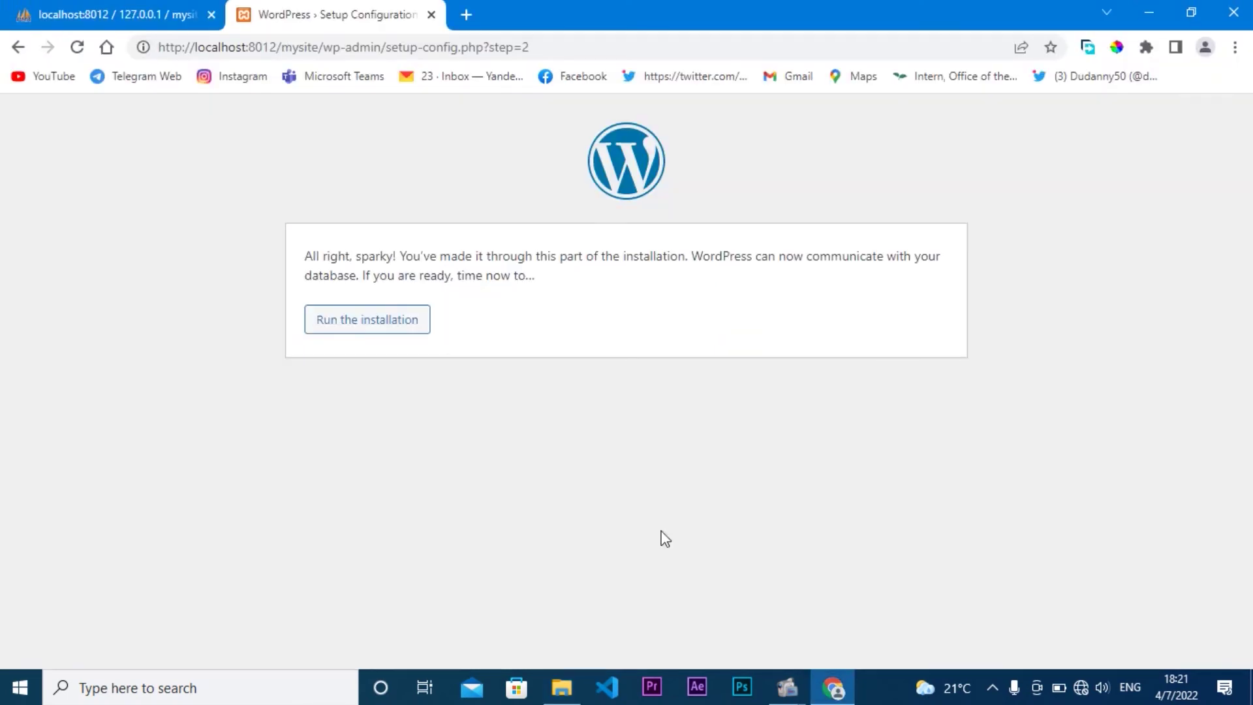
click(360, 328)
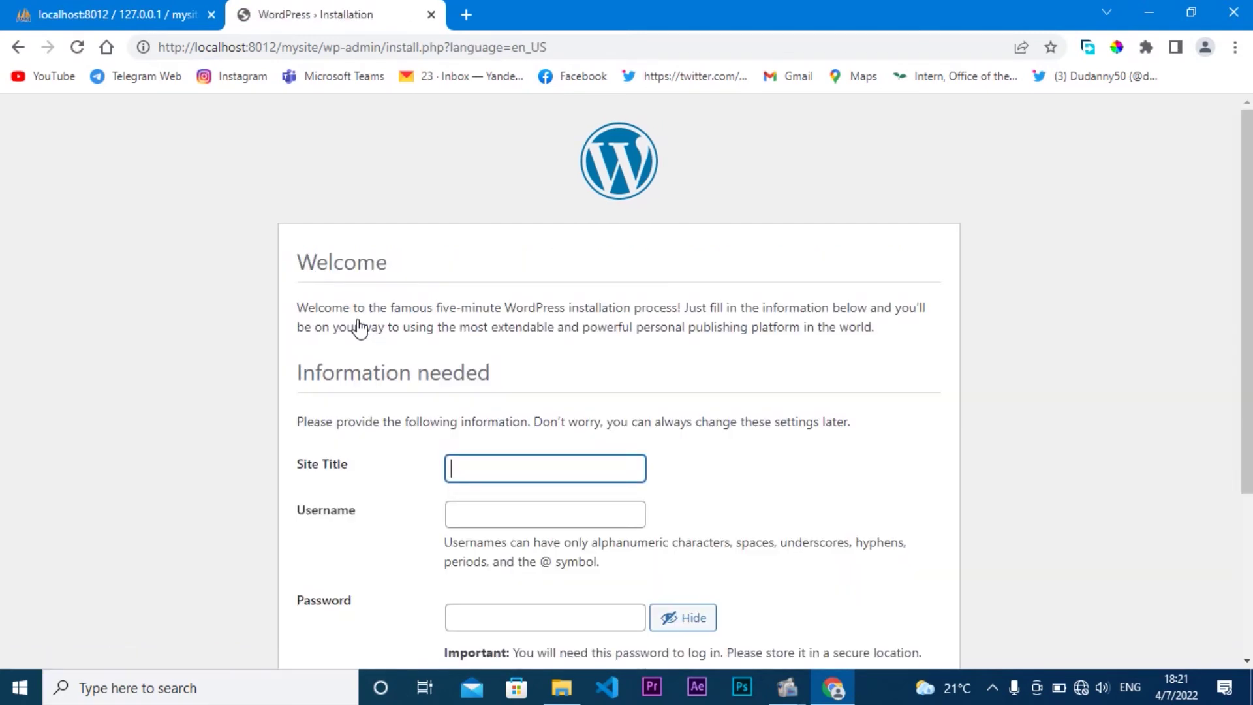
Step: Enter 'Mysite' as the Site Title, correcting a typo
click(531, 462)
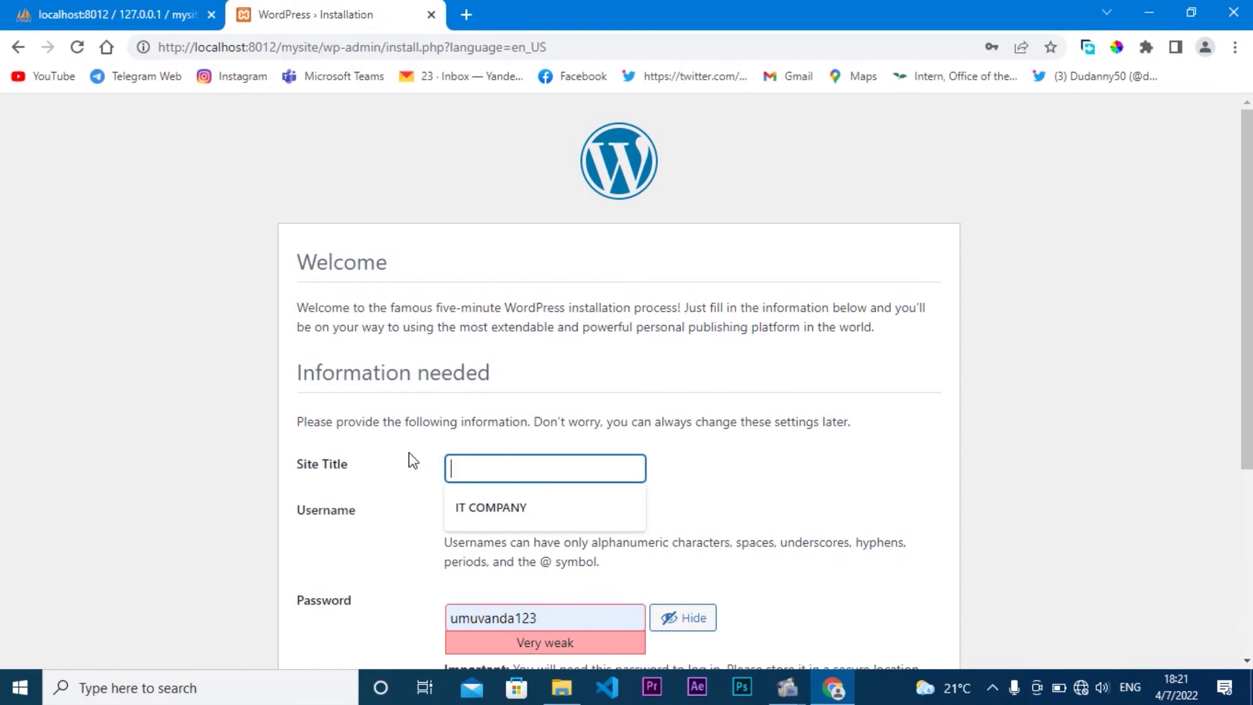
text(M)
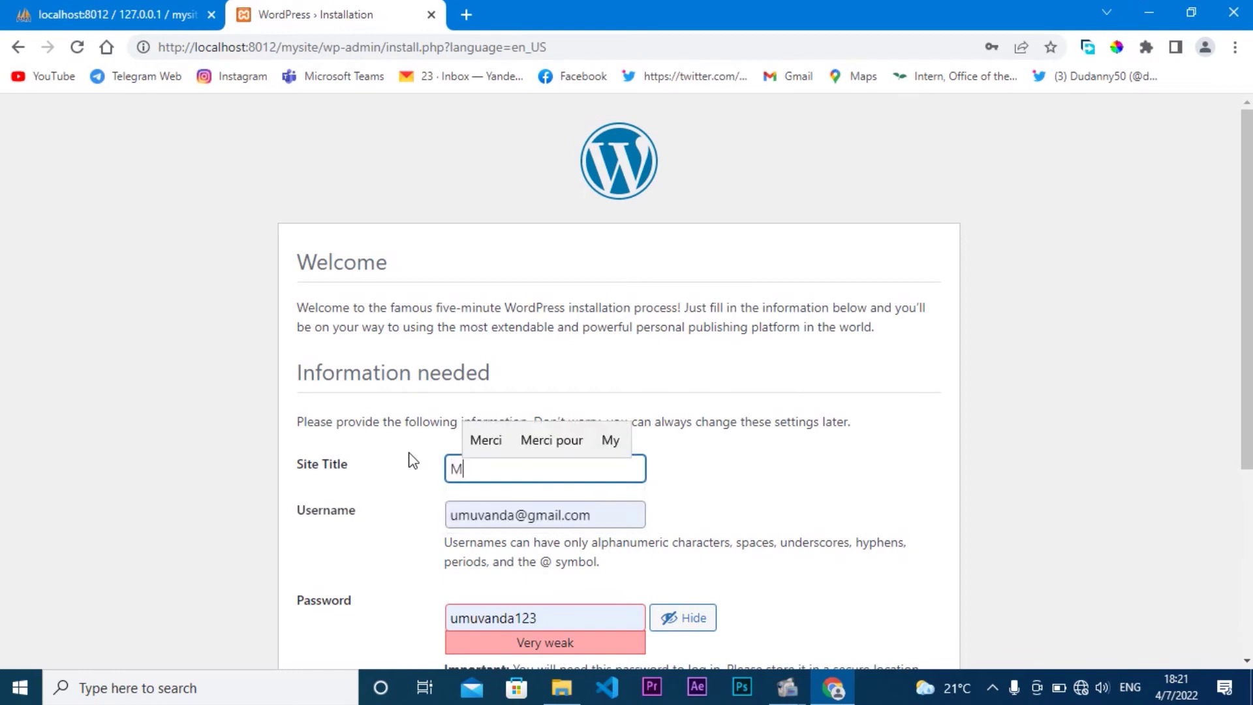
text(ysie)
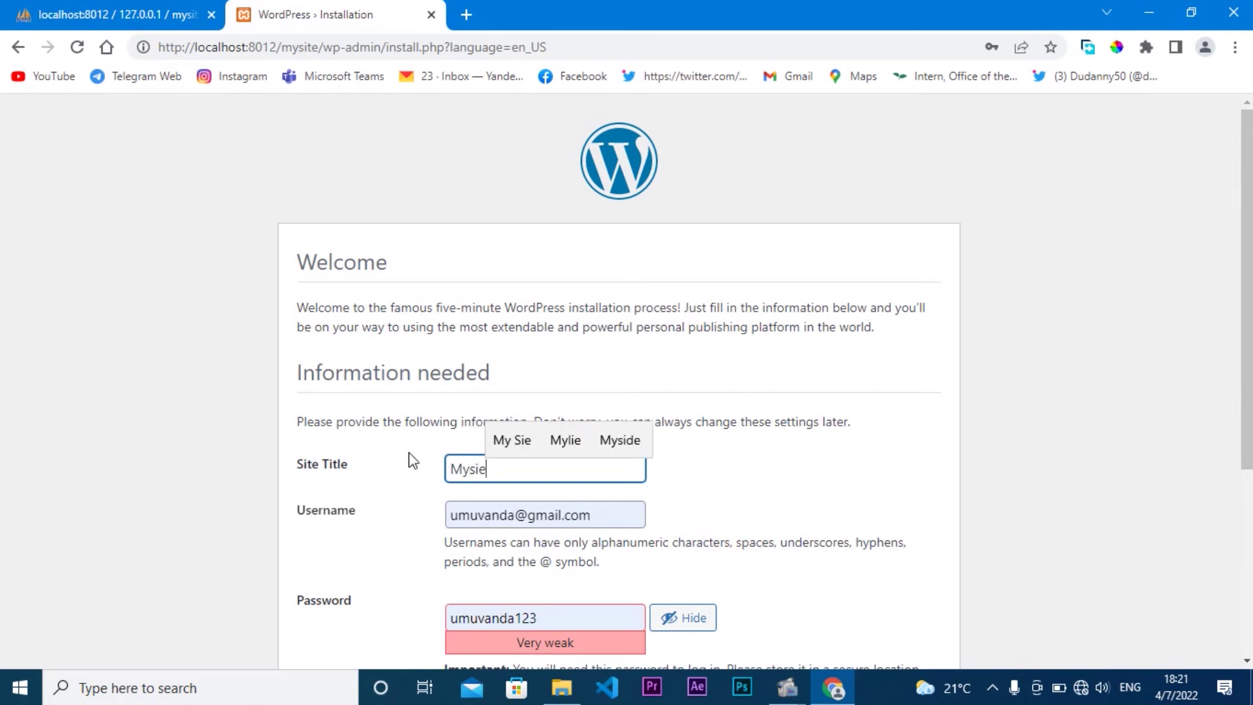
key(BackSpace)
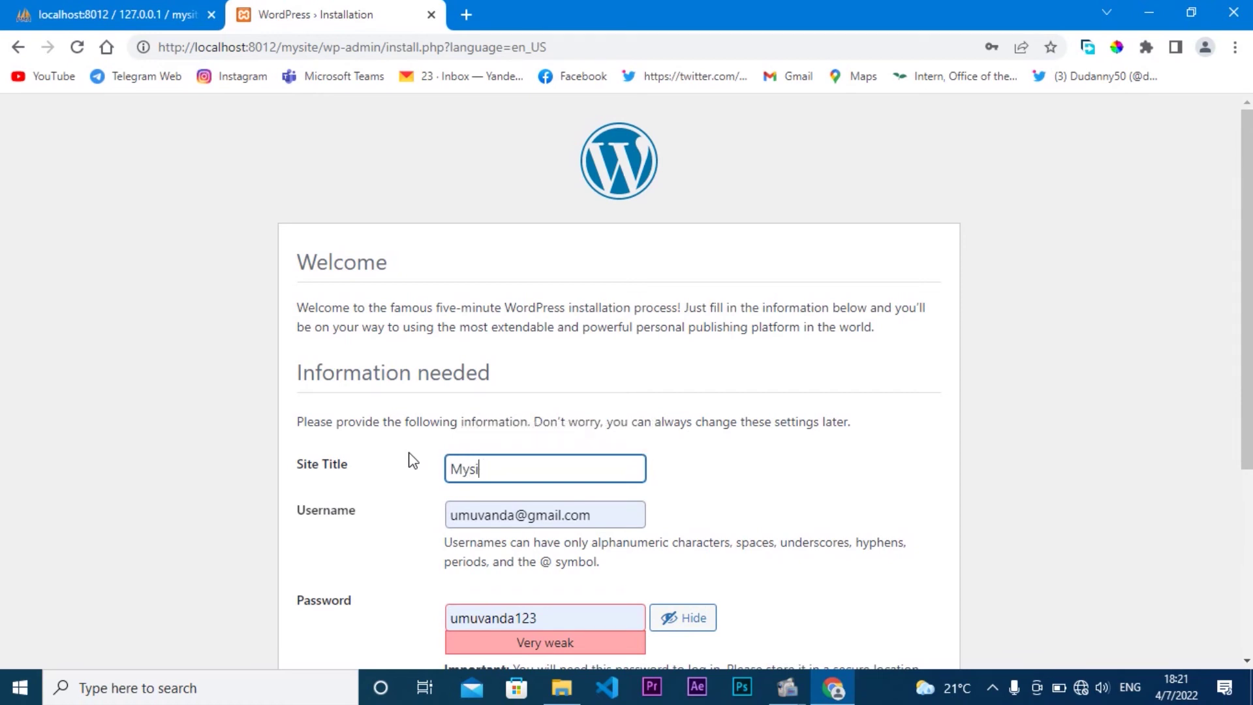
text(te)
Step: Replace the prefilled username with an e-mail-style name and the suggested password with a new one
double_click(591, 515)
drag(489, 506, 423, 502)
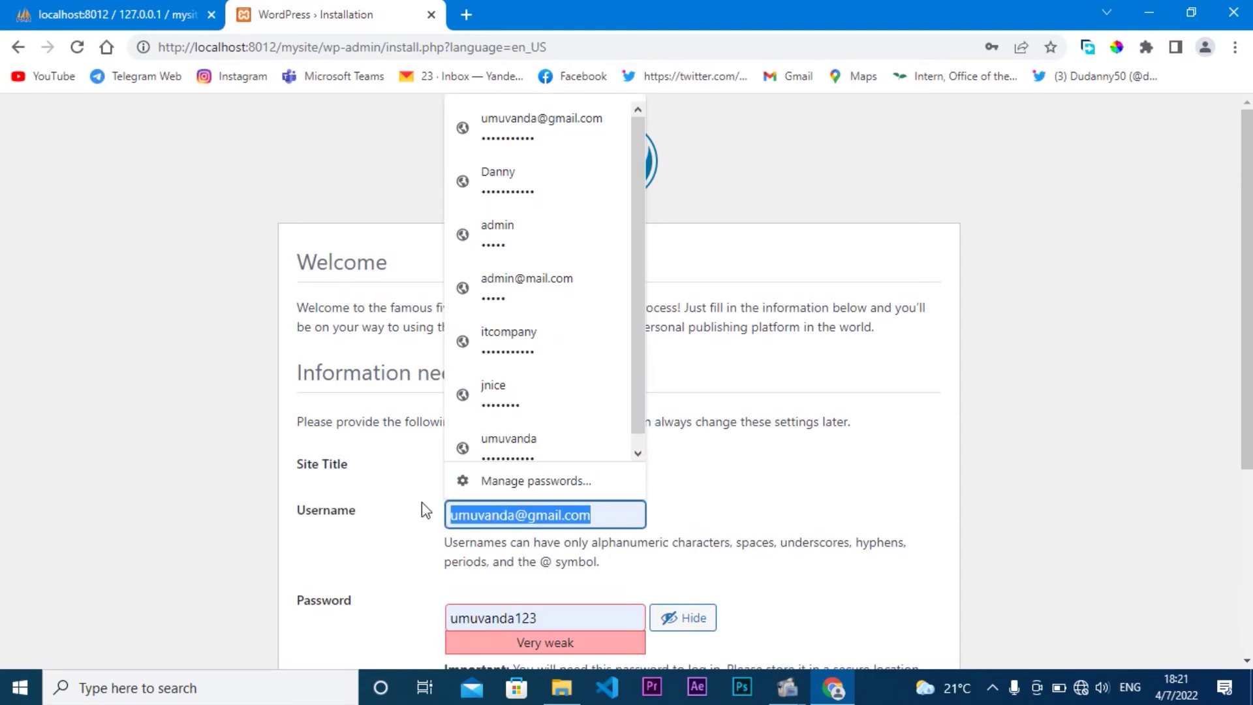
text(my)
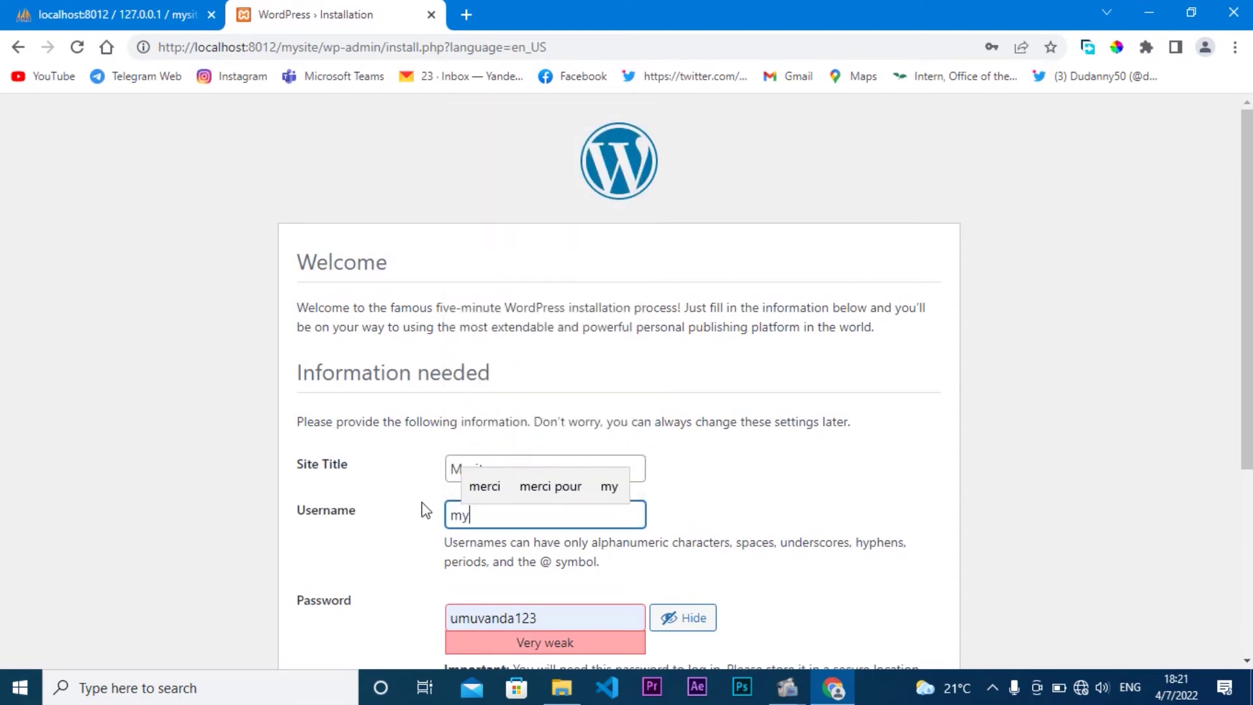
text(site)
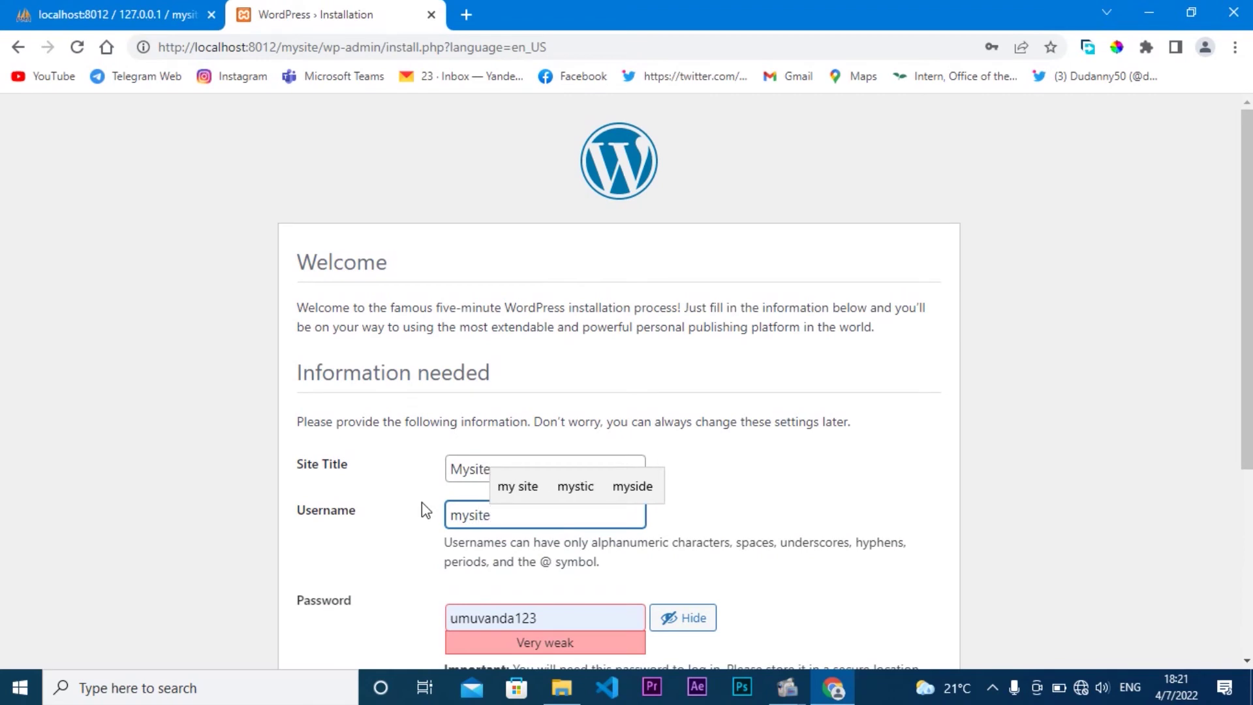
text(@)
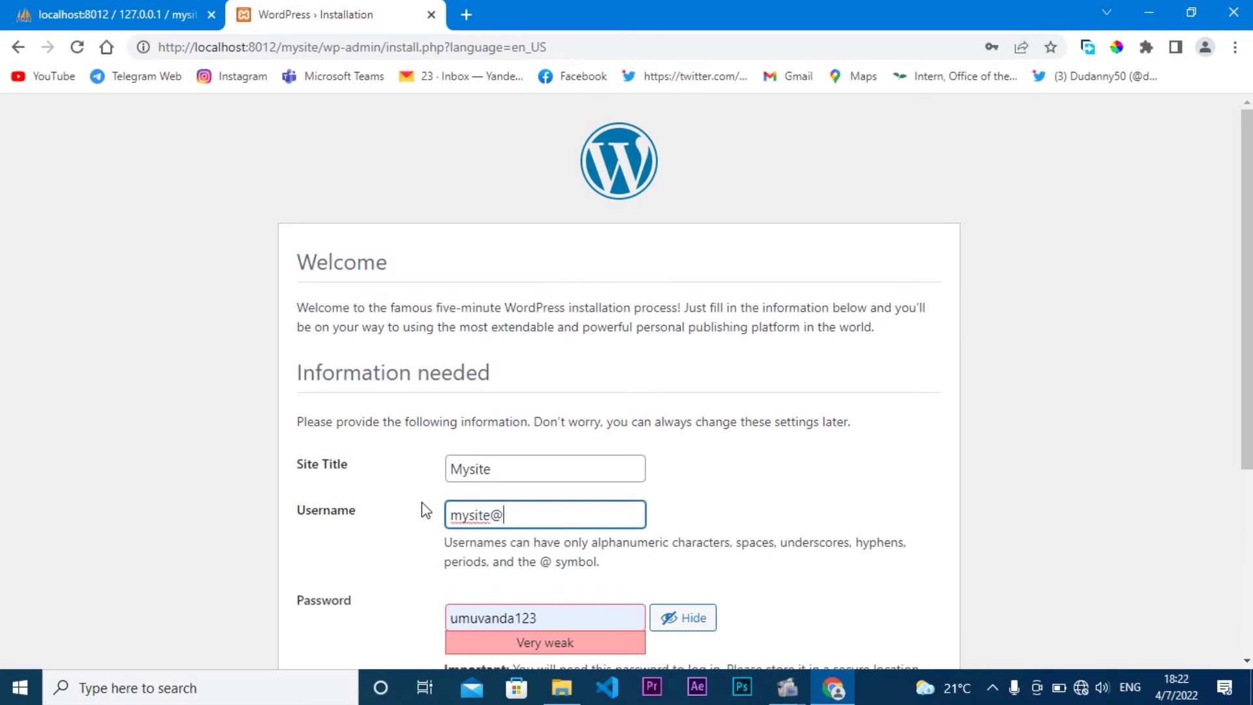
text(mys)
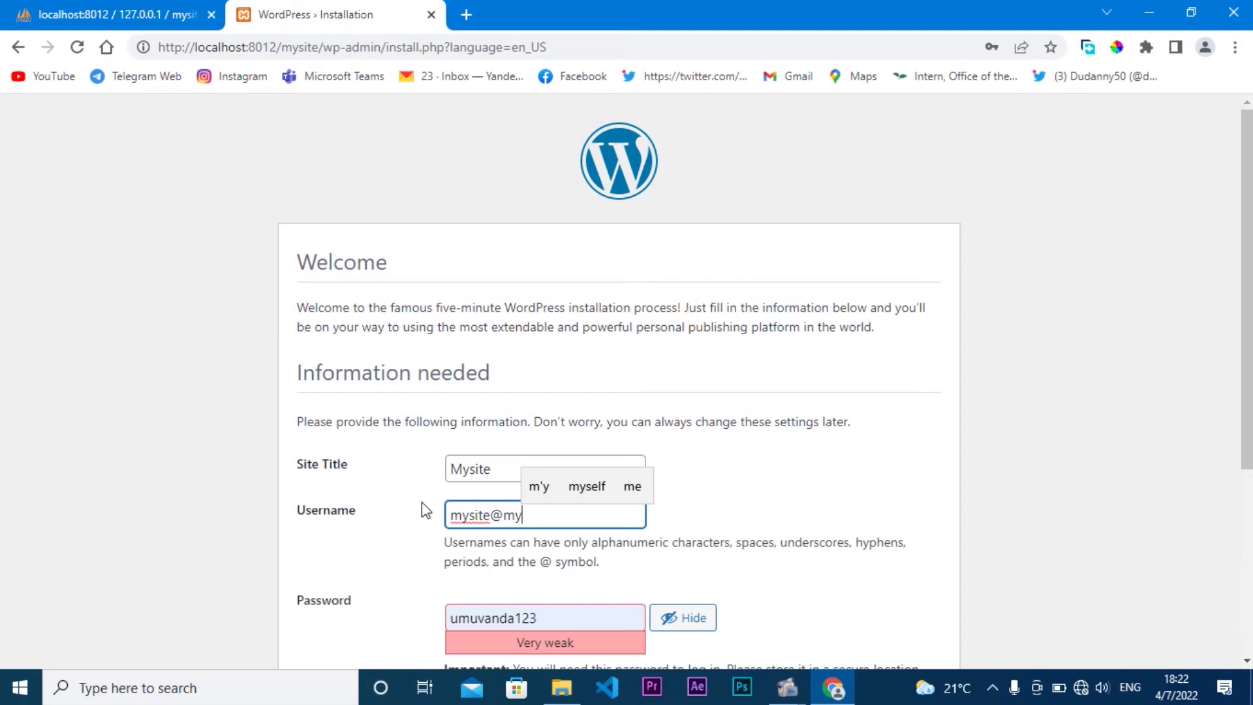
text(ite)
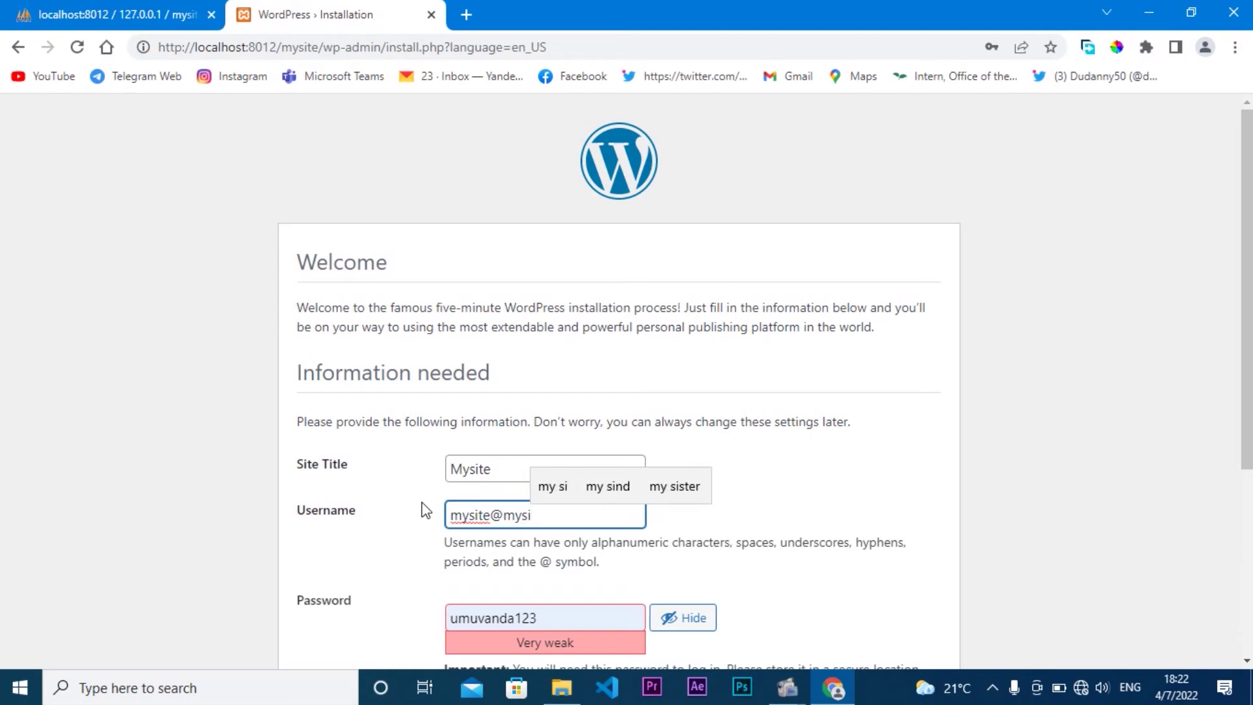
text(.com)
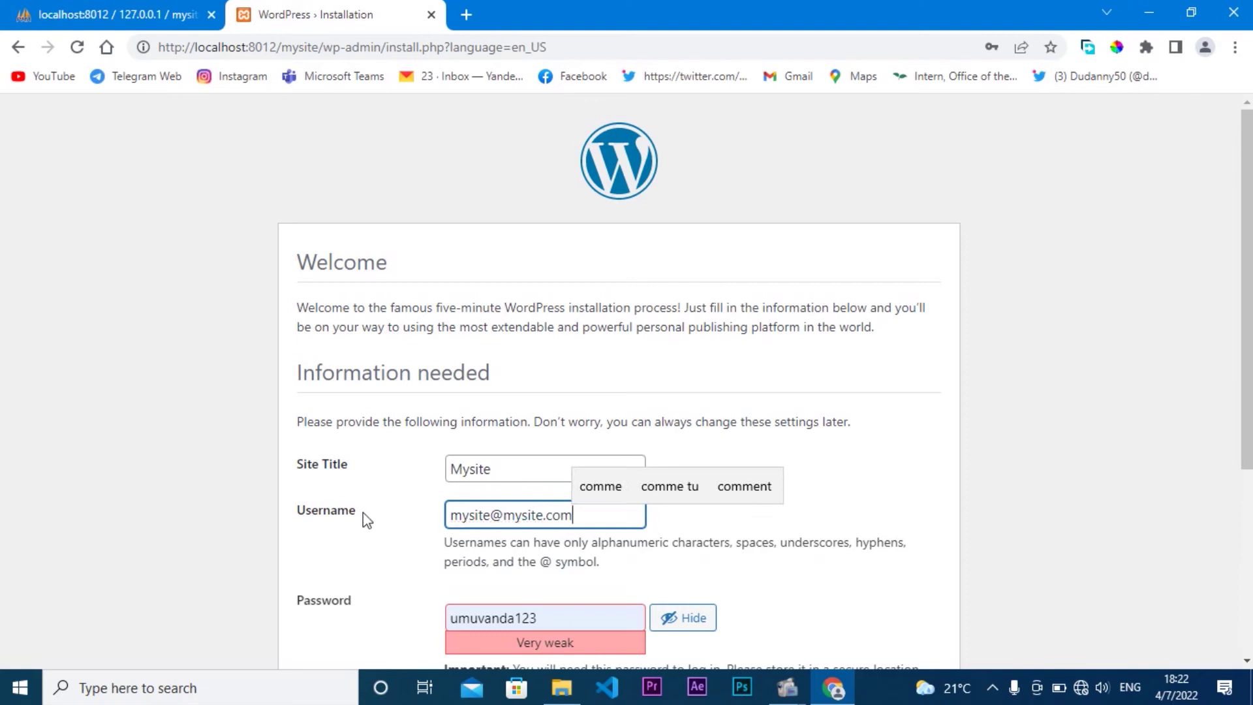
click(363, 512)
drag(568, 618, 372, 620)
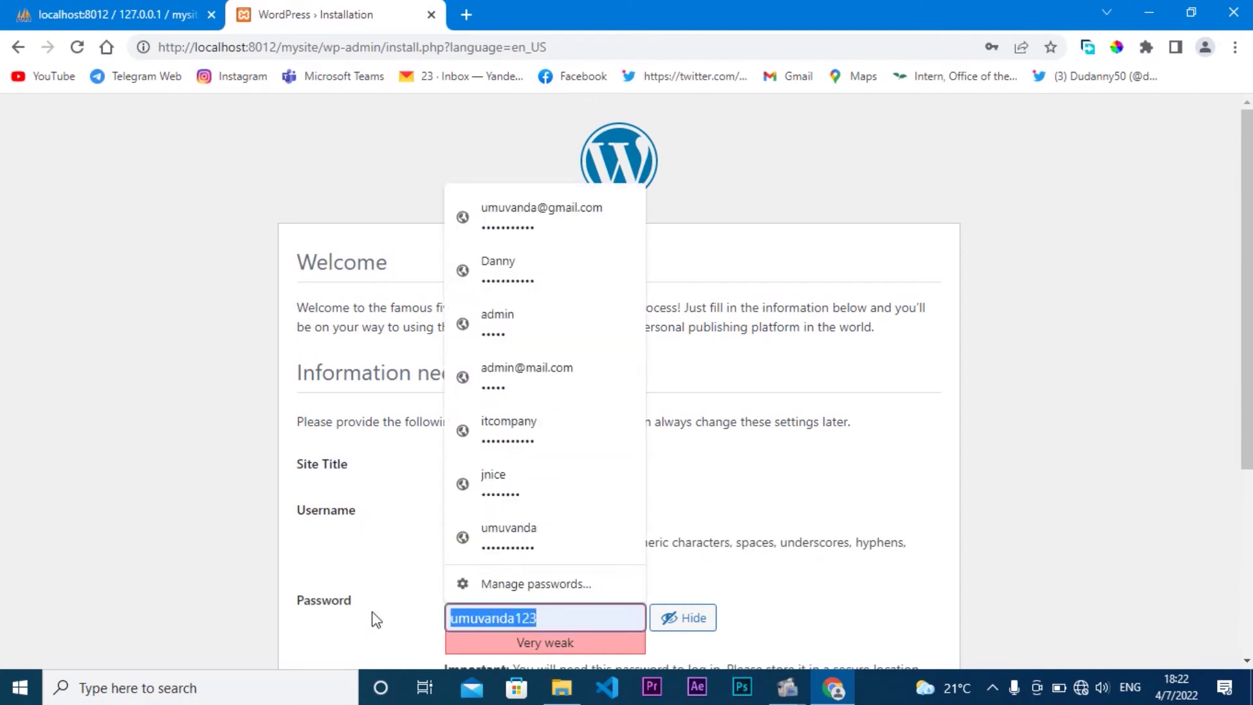
text(mysi)
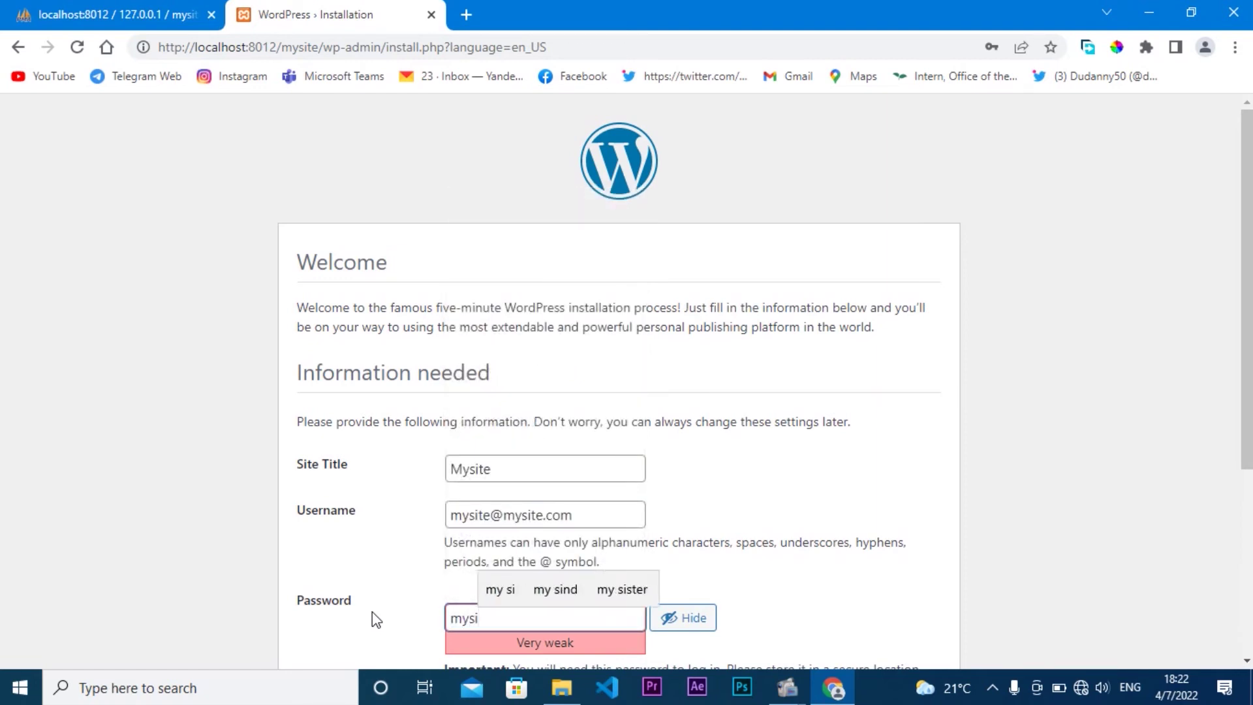
text(te2022)
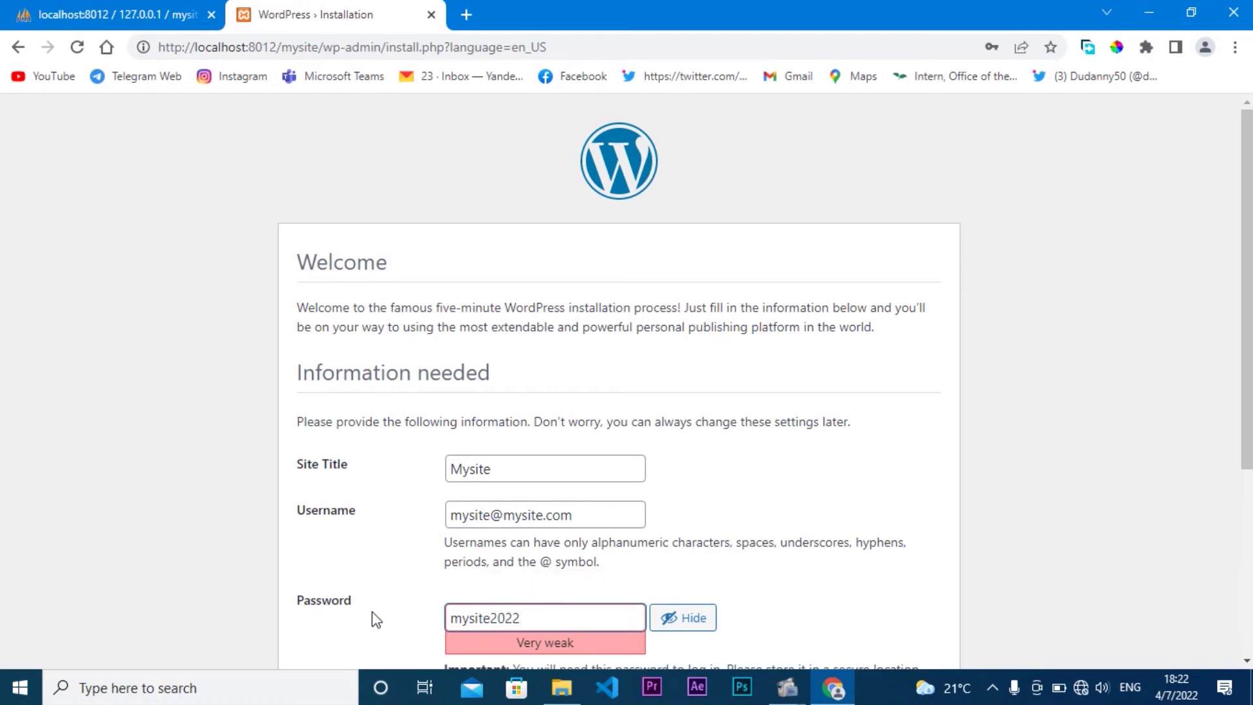
click(372, 612)
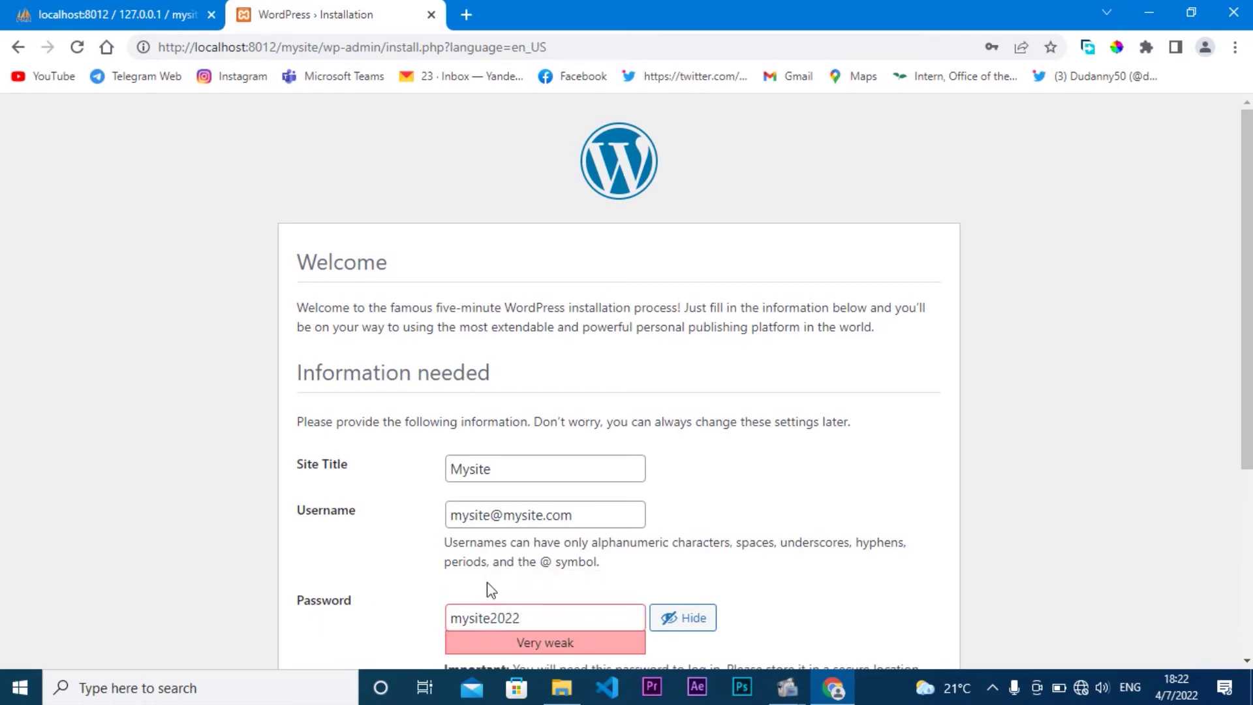
scroll(1247, 516, down, 2)
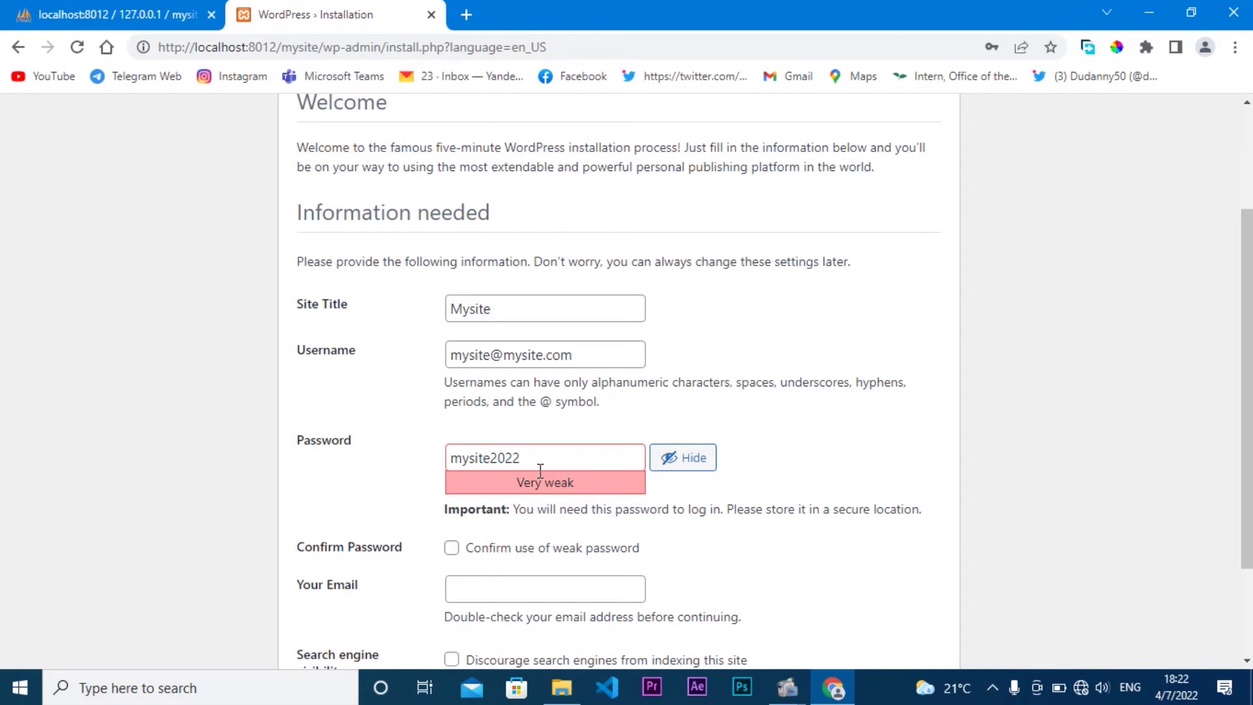
Step: Strengthen the admin password by inserting an @ symbol and changing its first letter
click(541, 463)
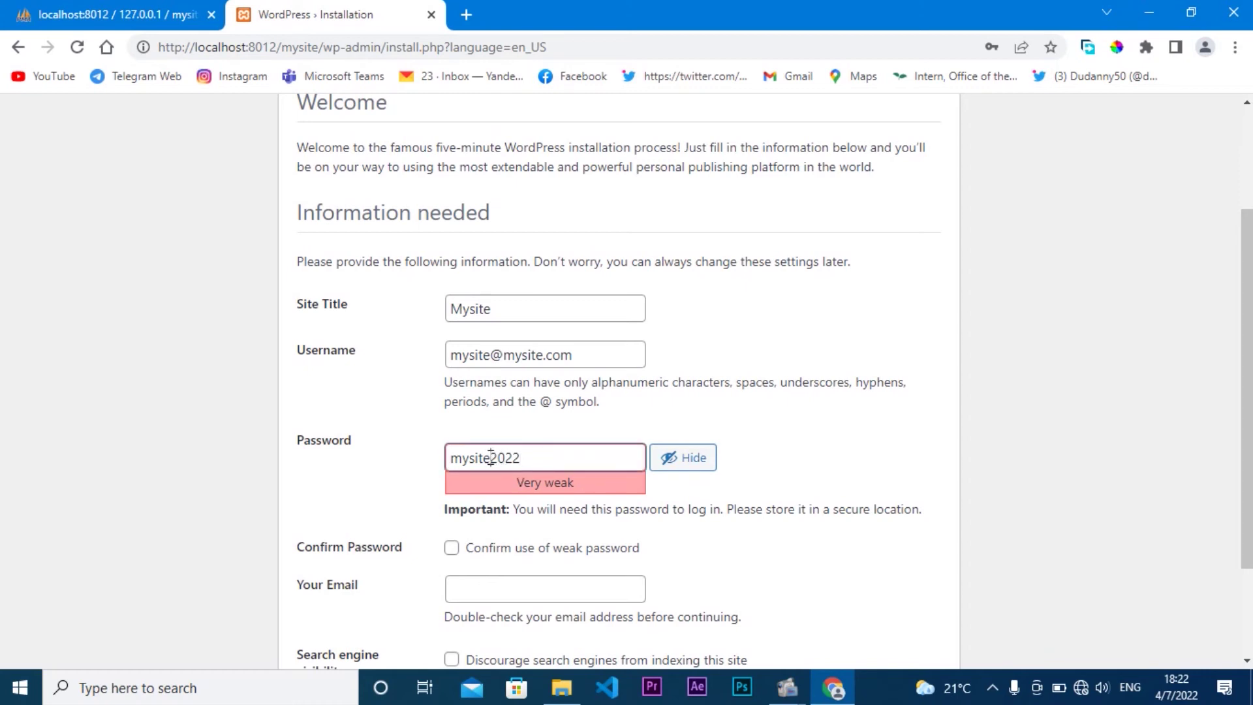
click(491, 457)
text(@)
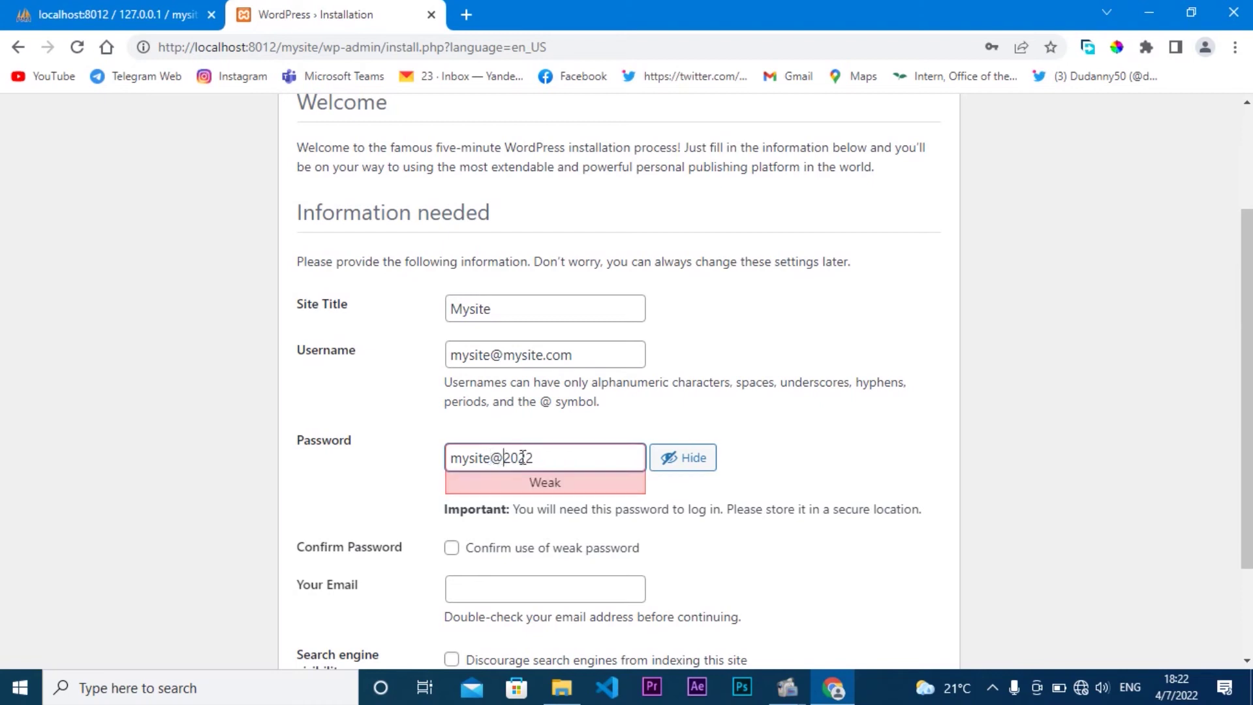
click(462, 457)
key(BackSpace)
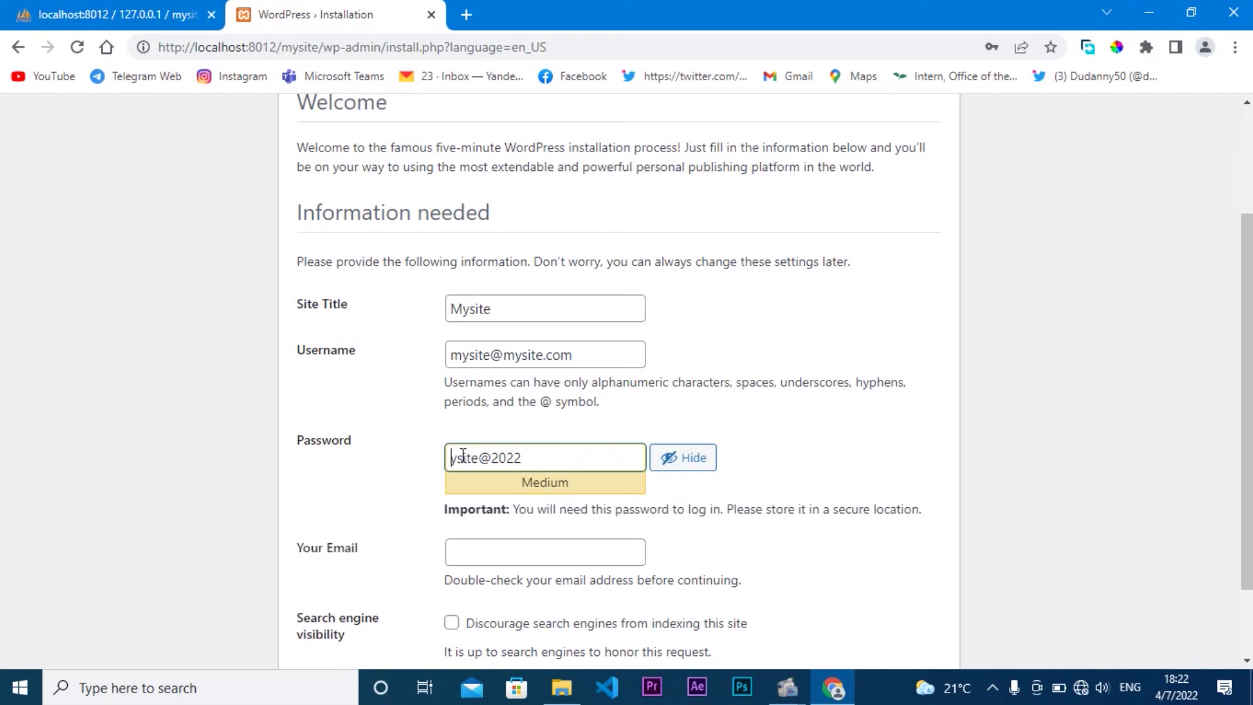
text(M)
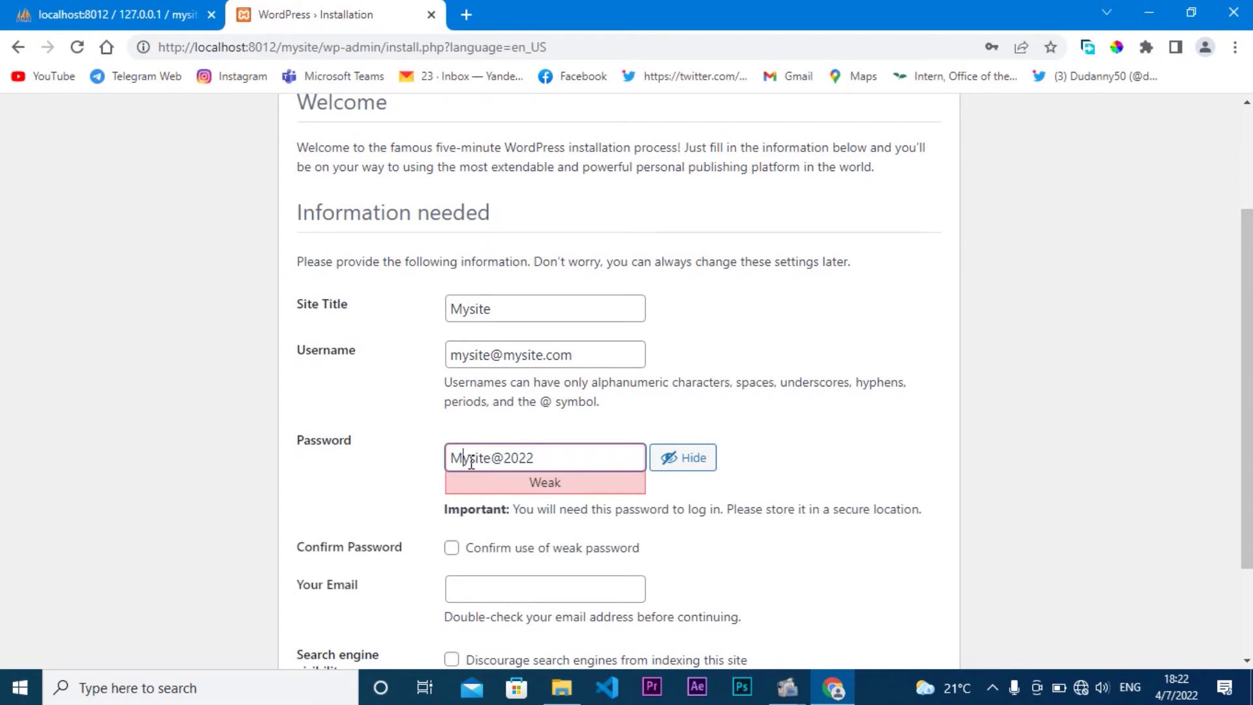
key(BackSpace)
text(K)
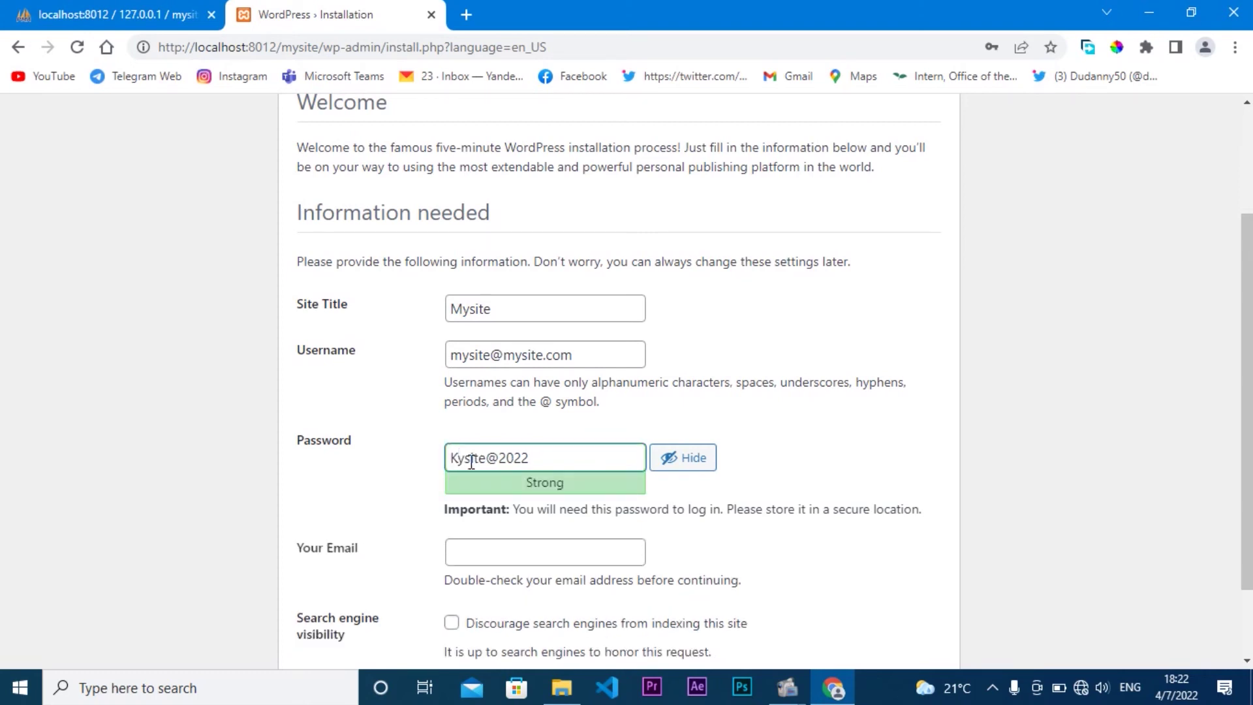
Step: Trim the admin username down to 'mysite' by deleting its domain part
click(487, 552)
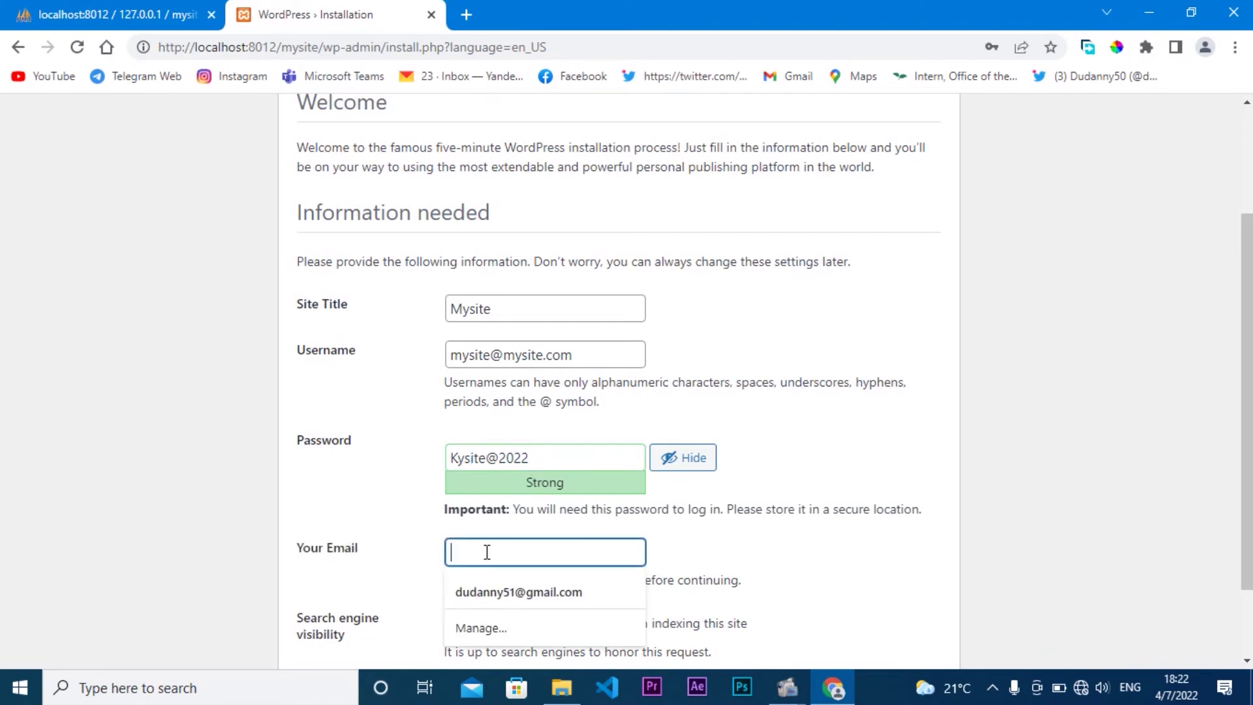
click(394, 547)
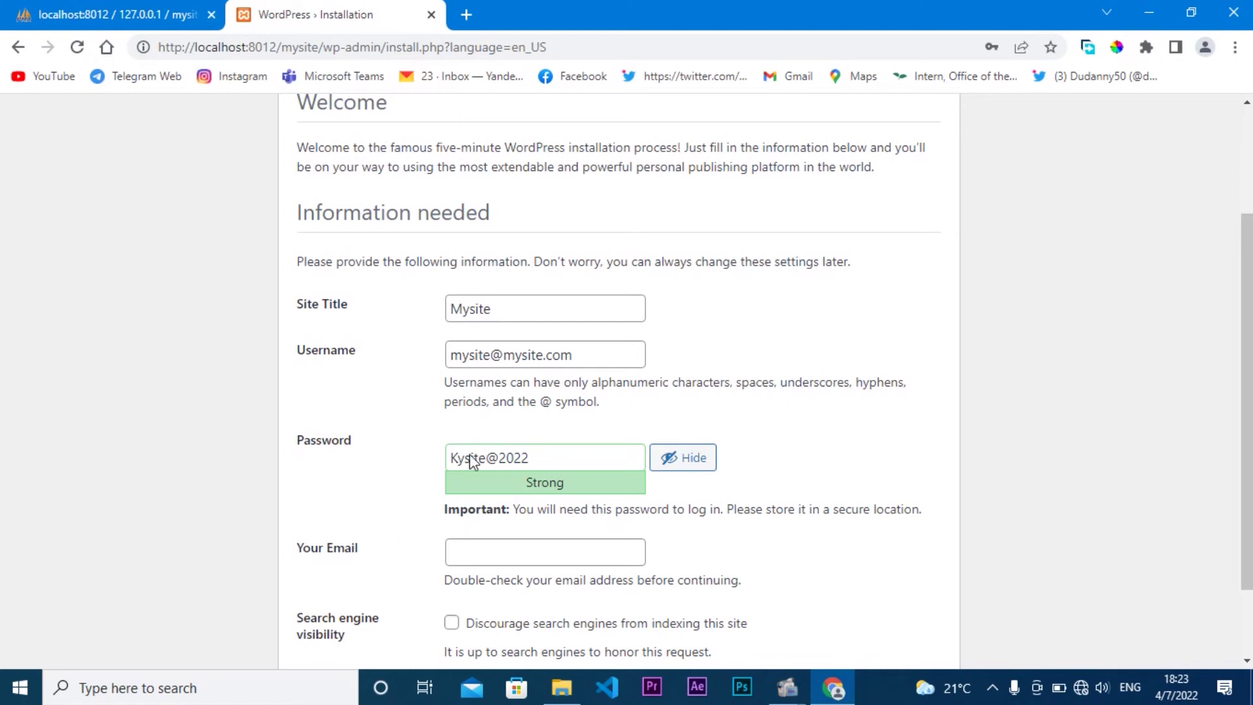
drag(574, 355, 398, 349)
key(ctrl+c)
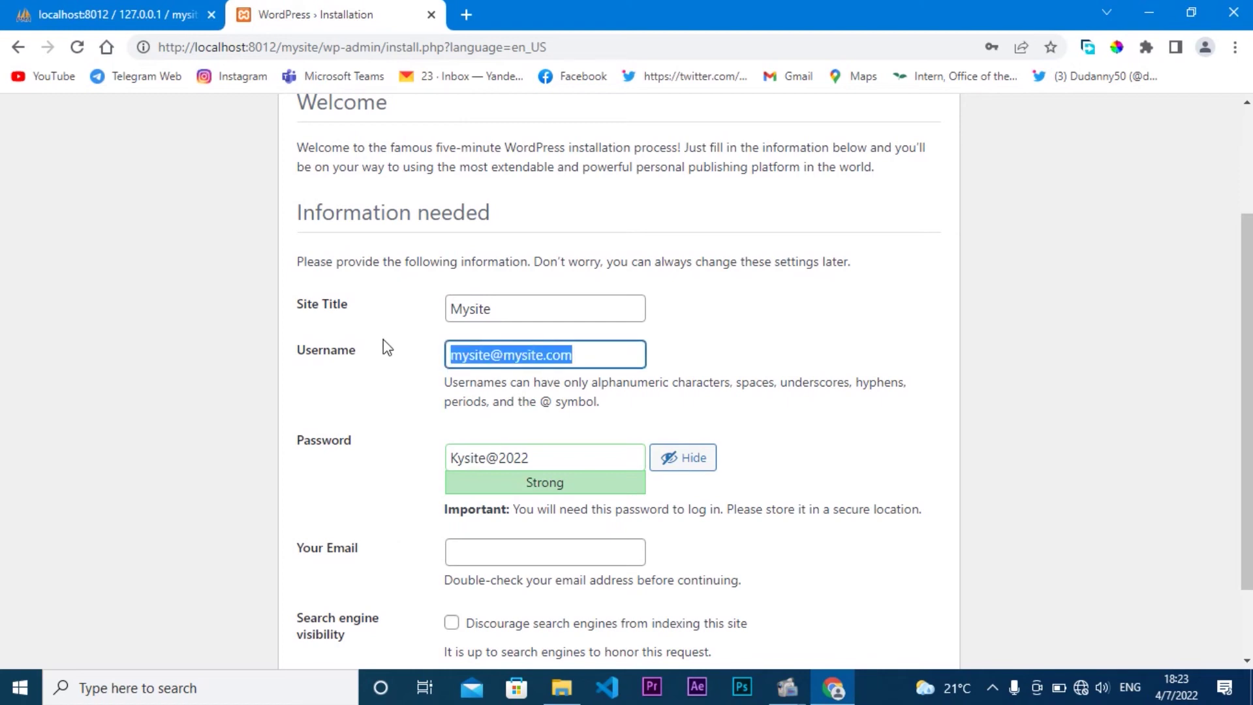
click(496, 357)
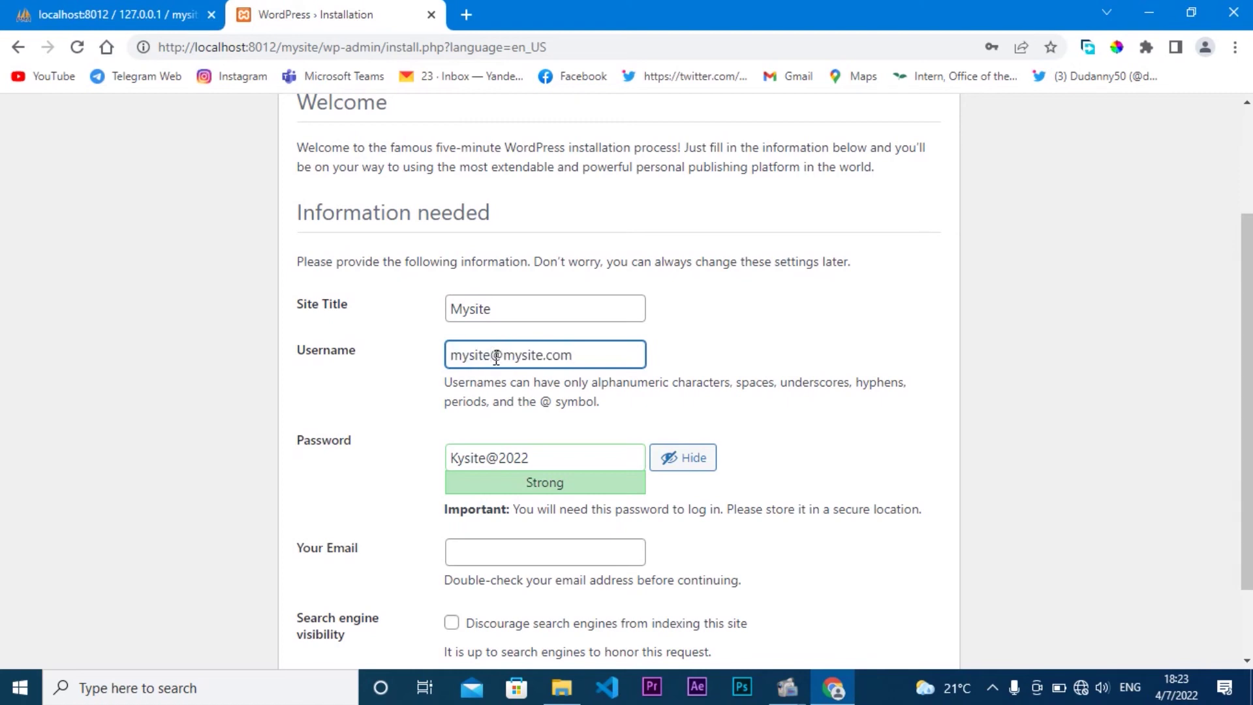
drag(496, 357, 582, 358)
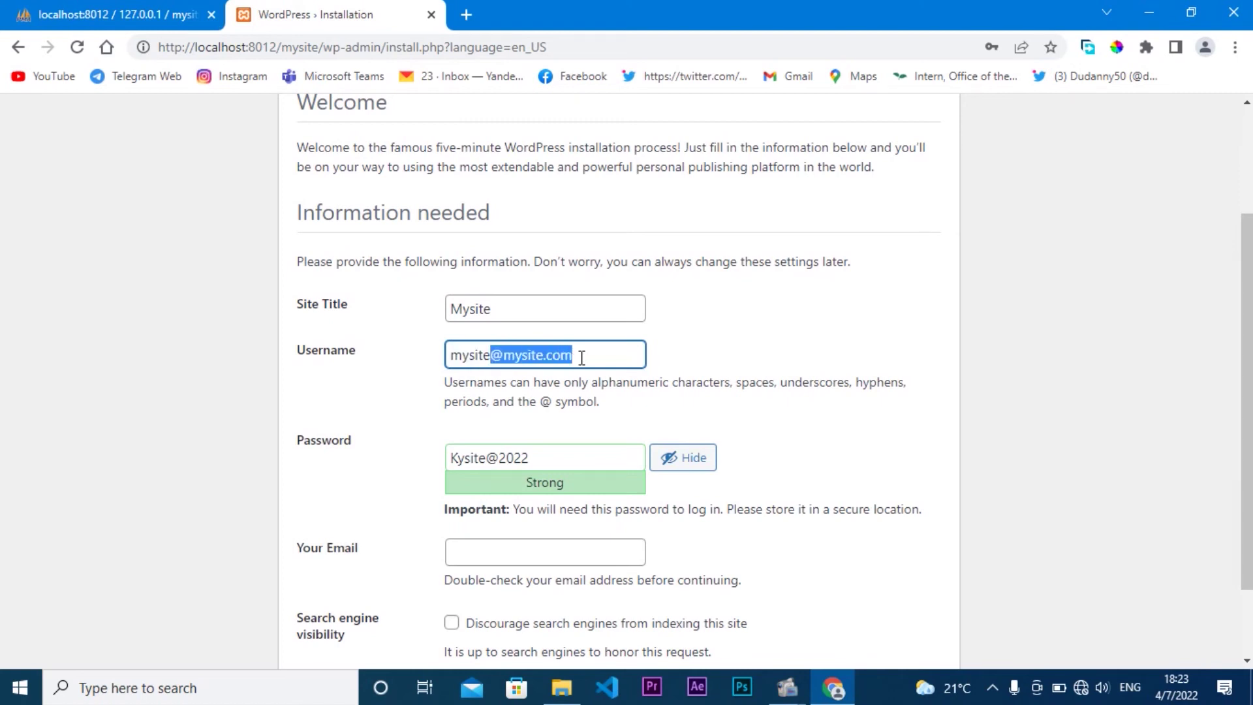
key(BackSpace)
Step: Paste the admin e-mail into Your Email and install WordPress
click(549, 557)
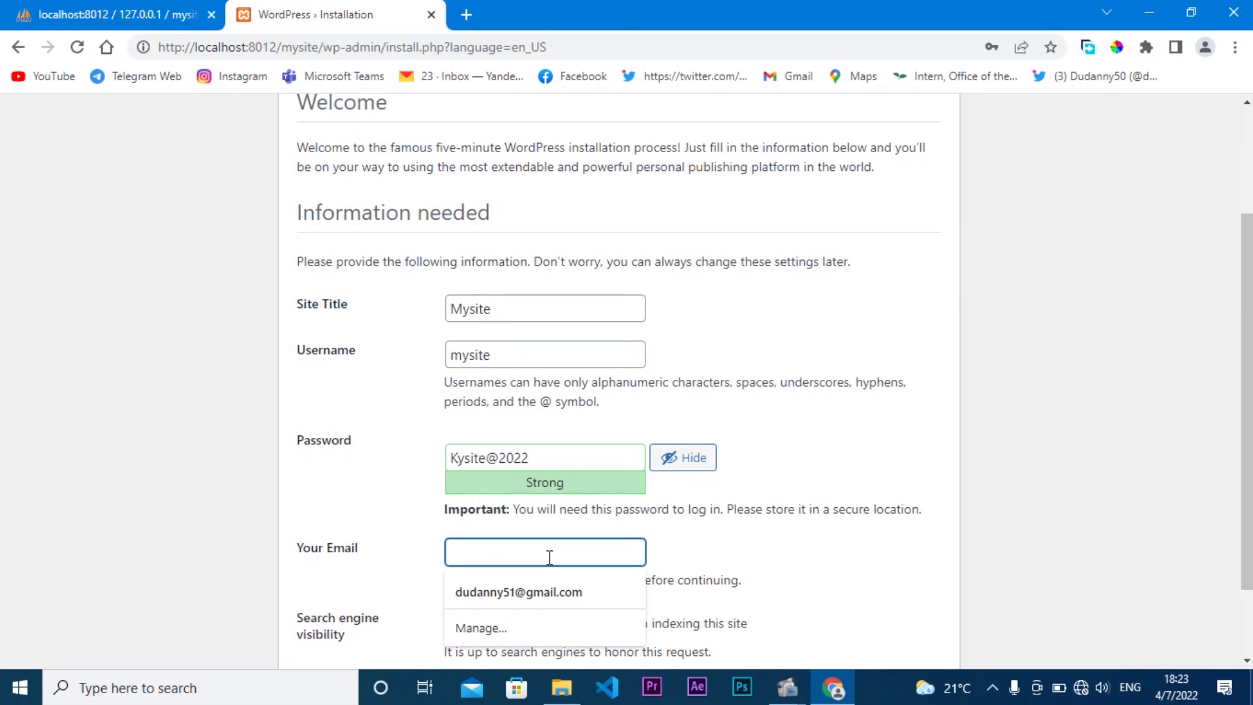
key(ctrl+v)
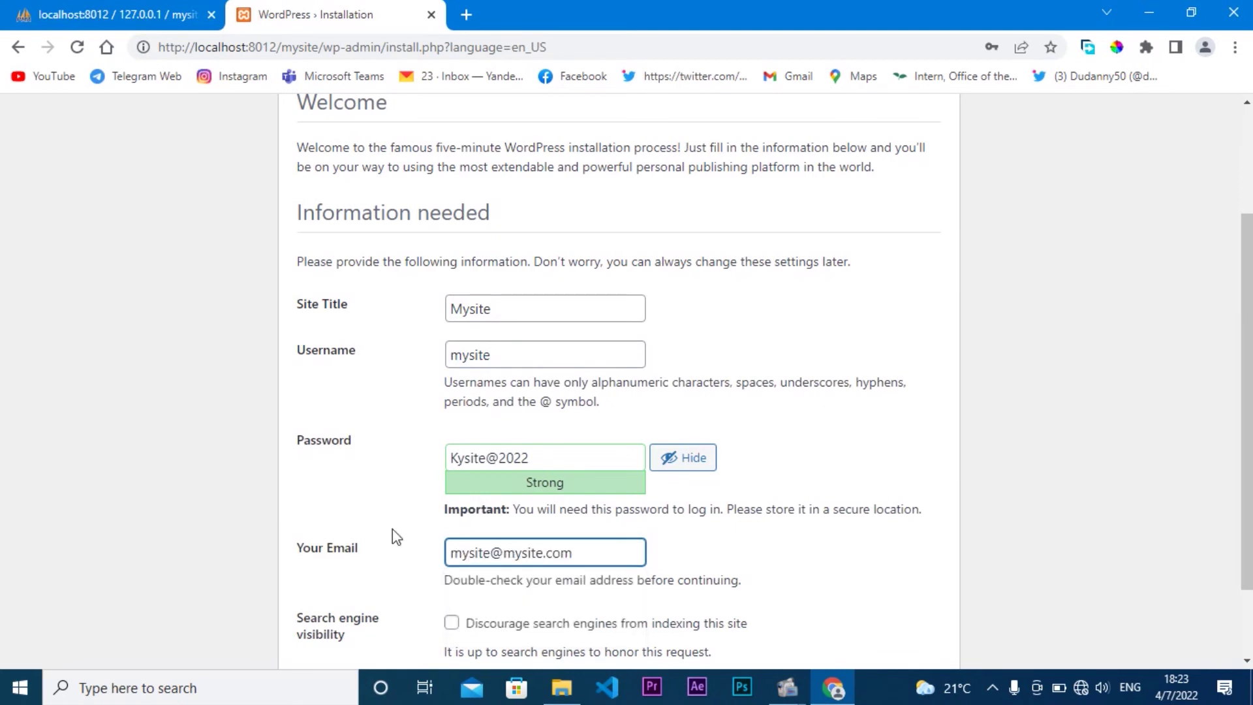
click(393, 532)
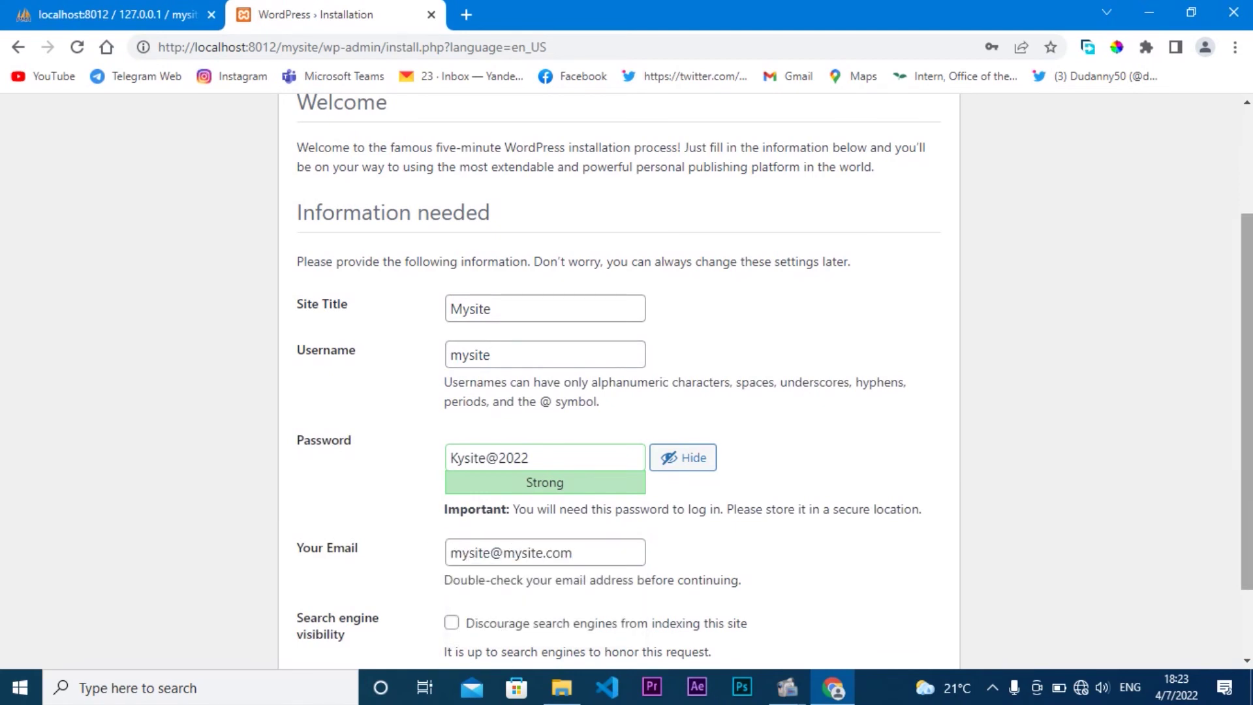
scroll(1083, 517, down, 1)
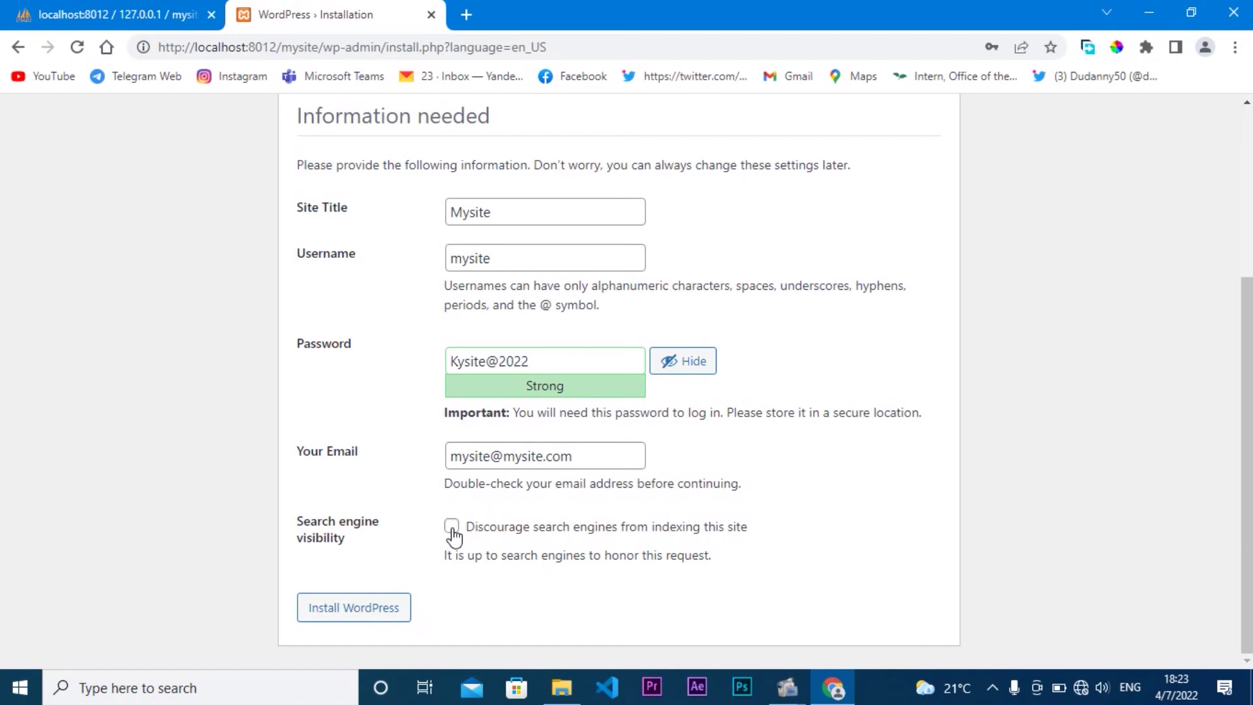
click(351, 614)
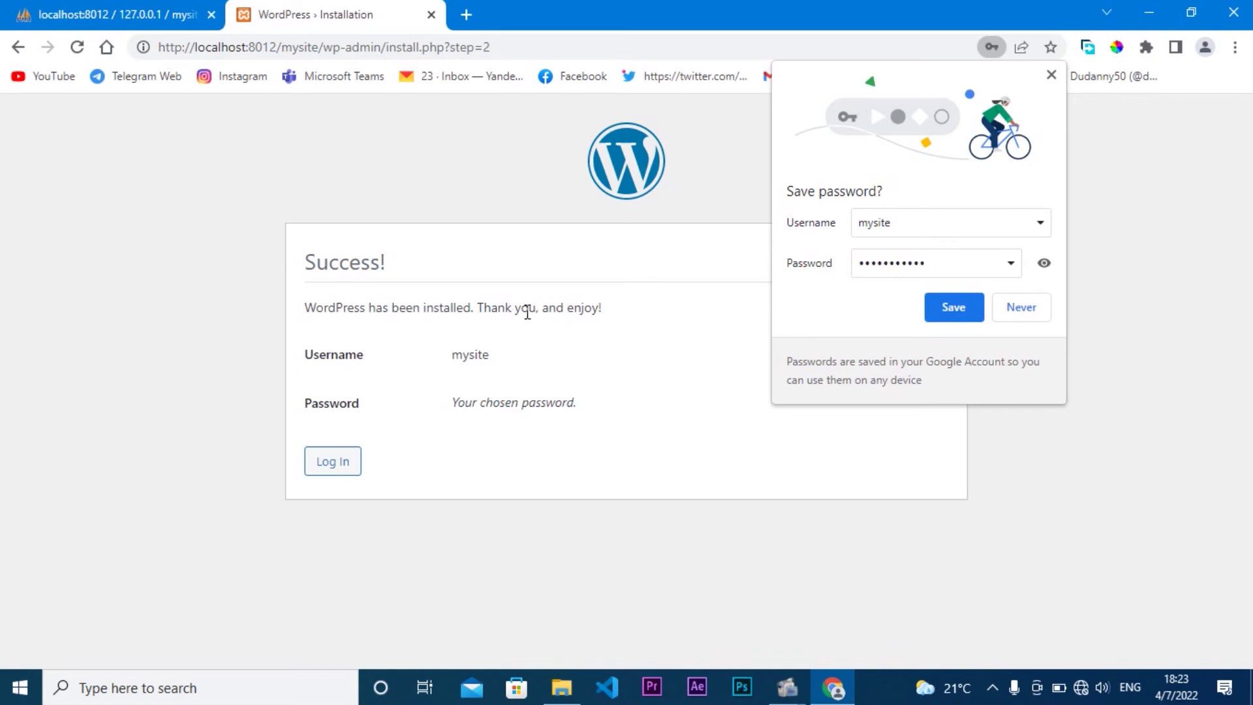
Step: Decline Chrome's offer to save the admin password
click(953, 308)
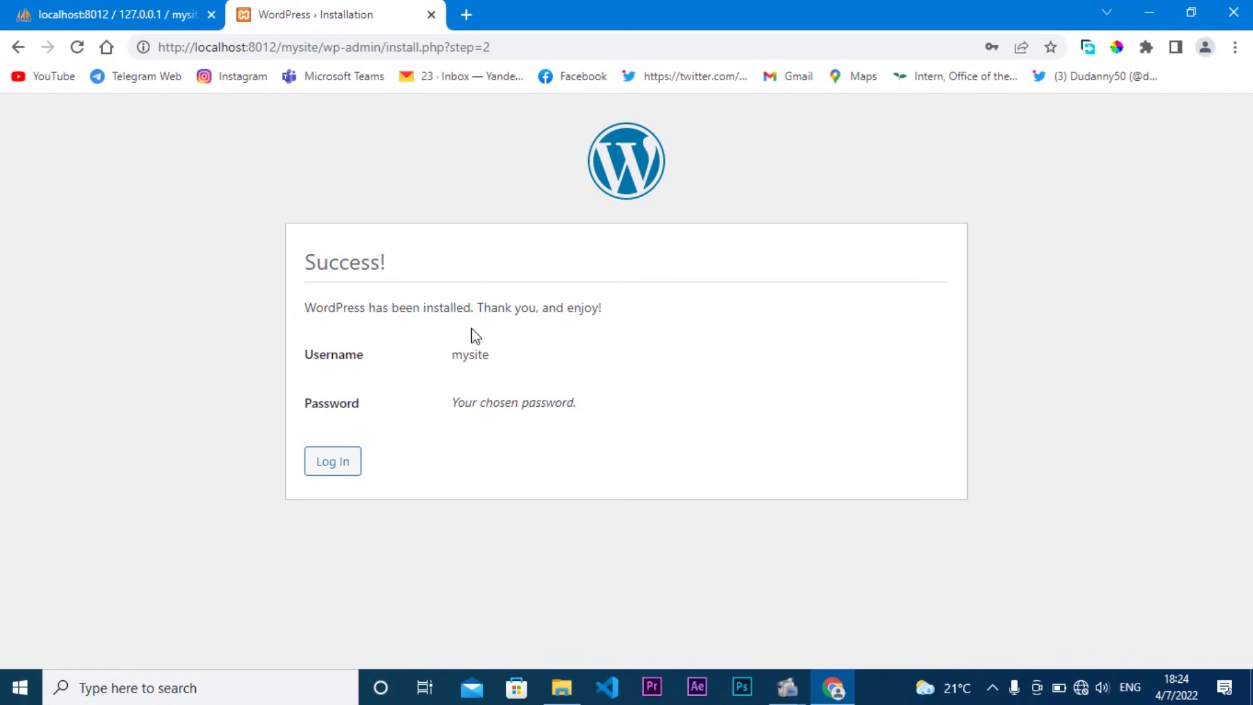
click(466, 14)
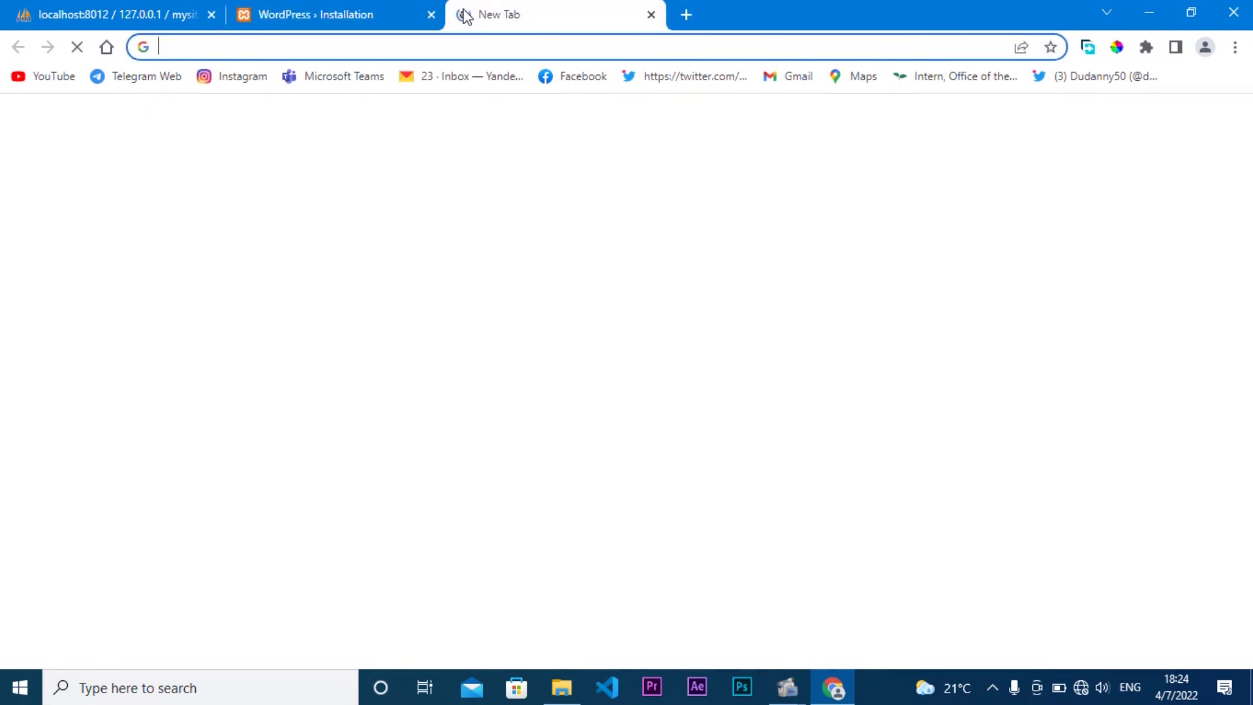
text(lo)
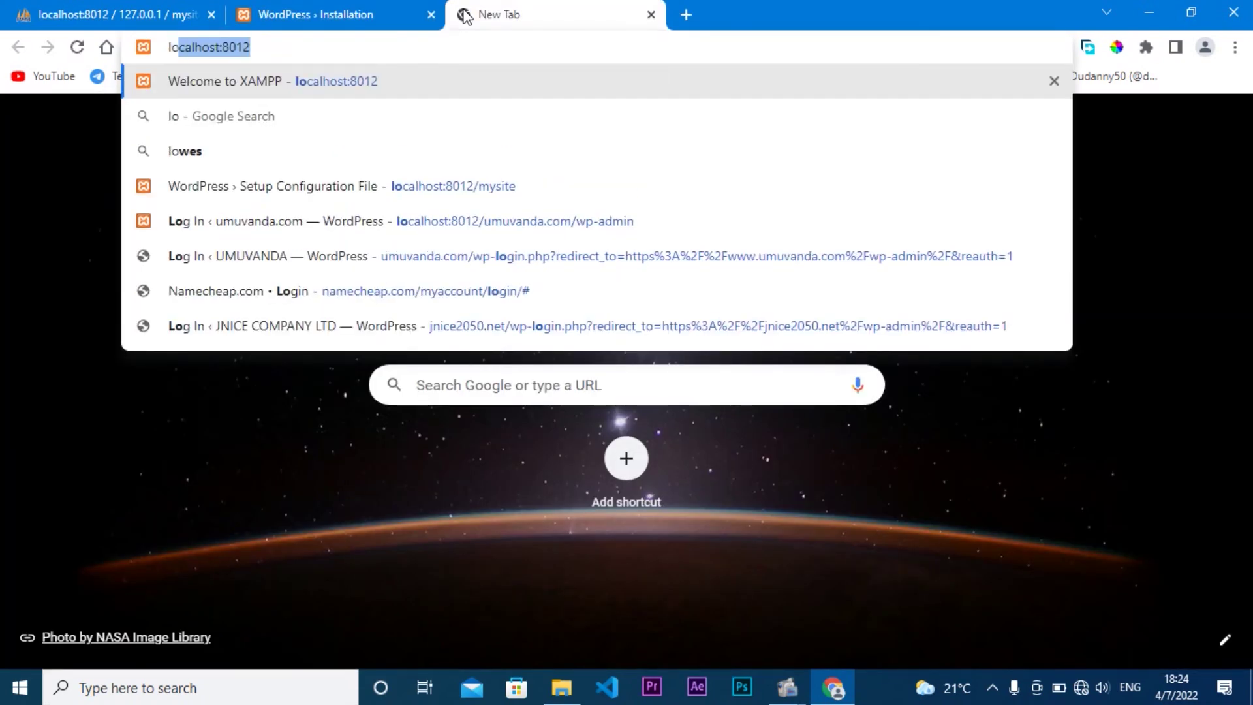
key(Right)
text(/)
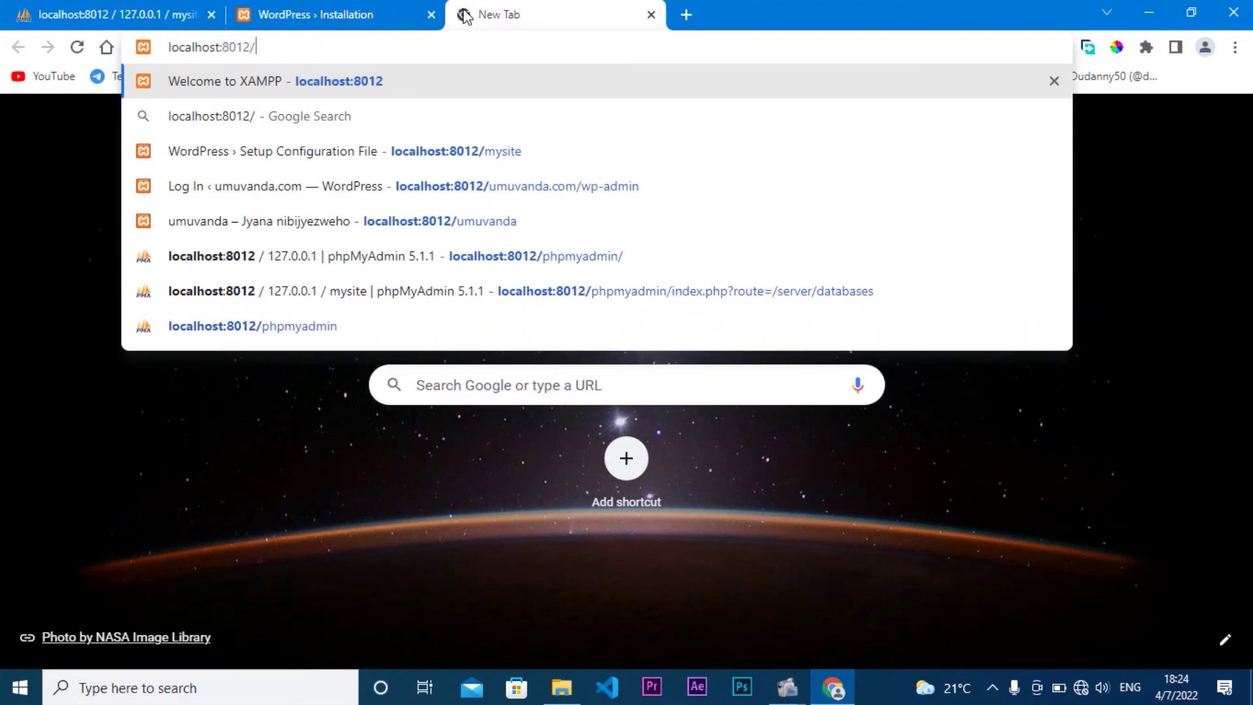
text(mysite)
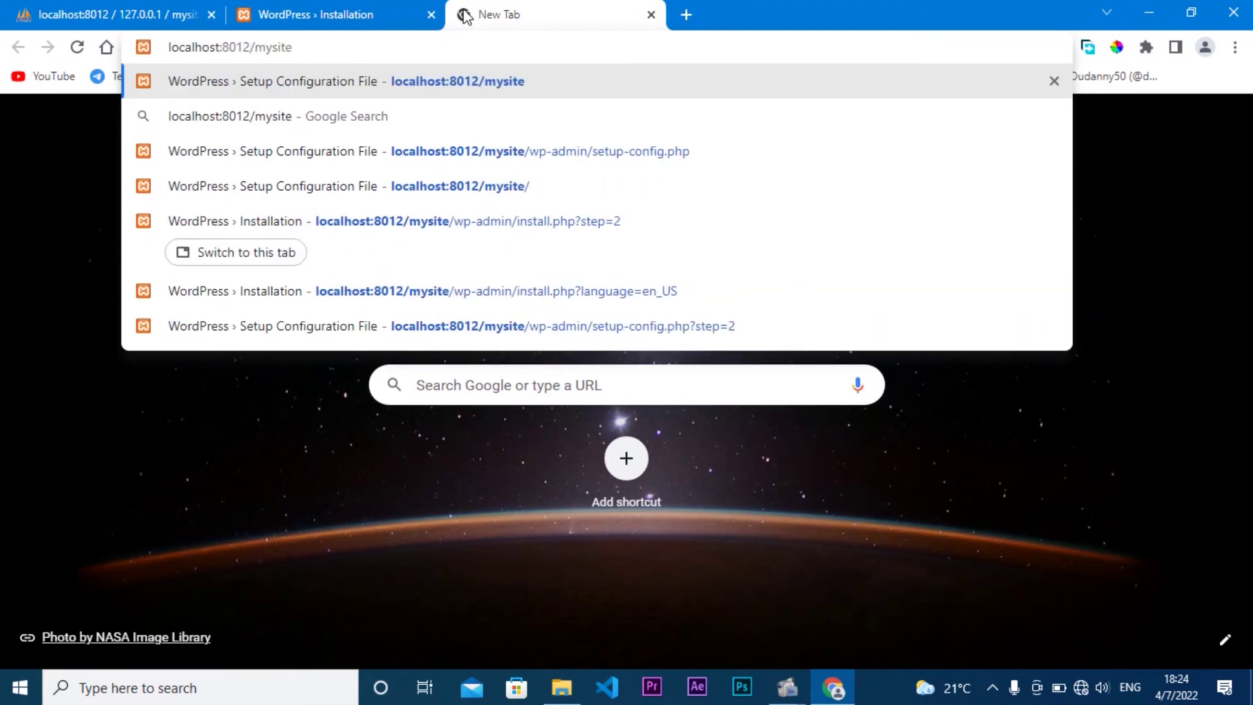
key(Return)
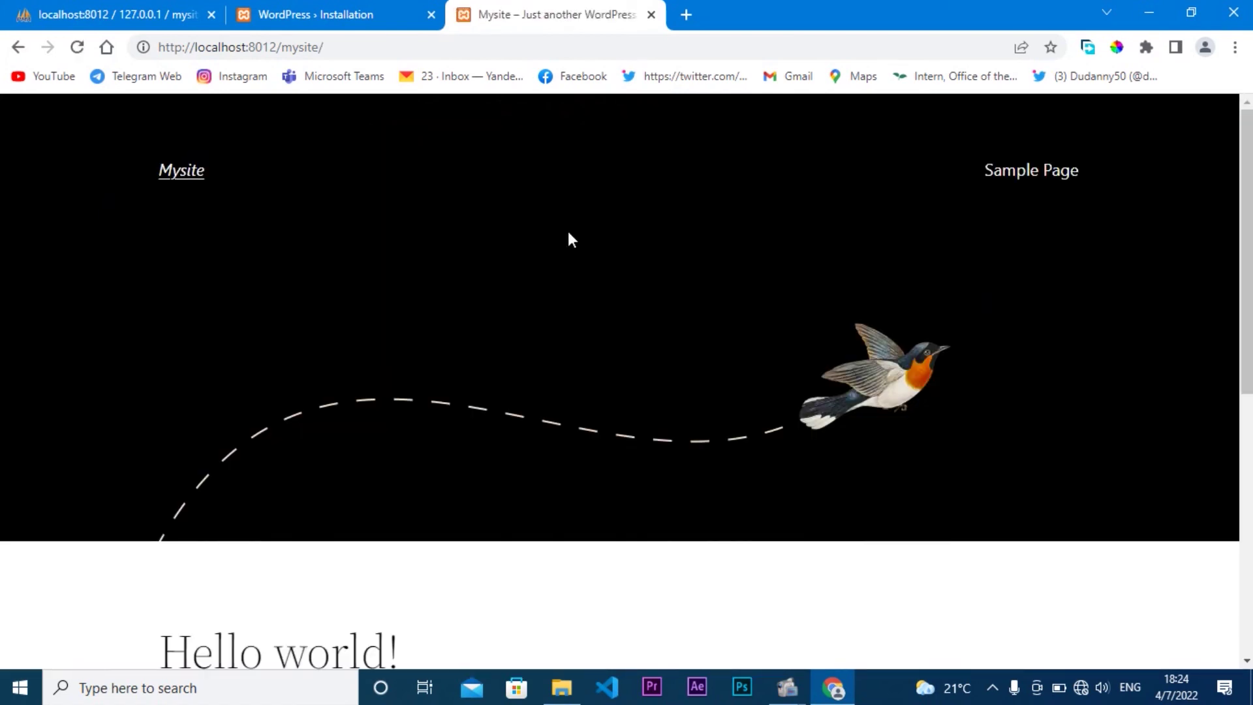
scroll(569, 239, down, 8)
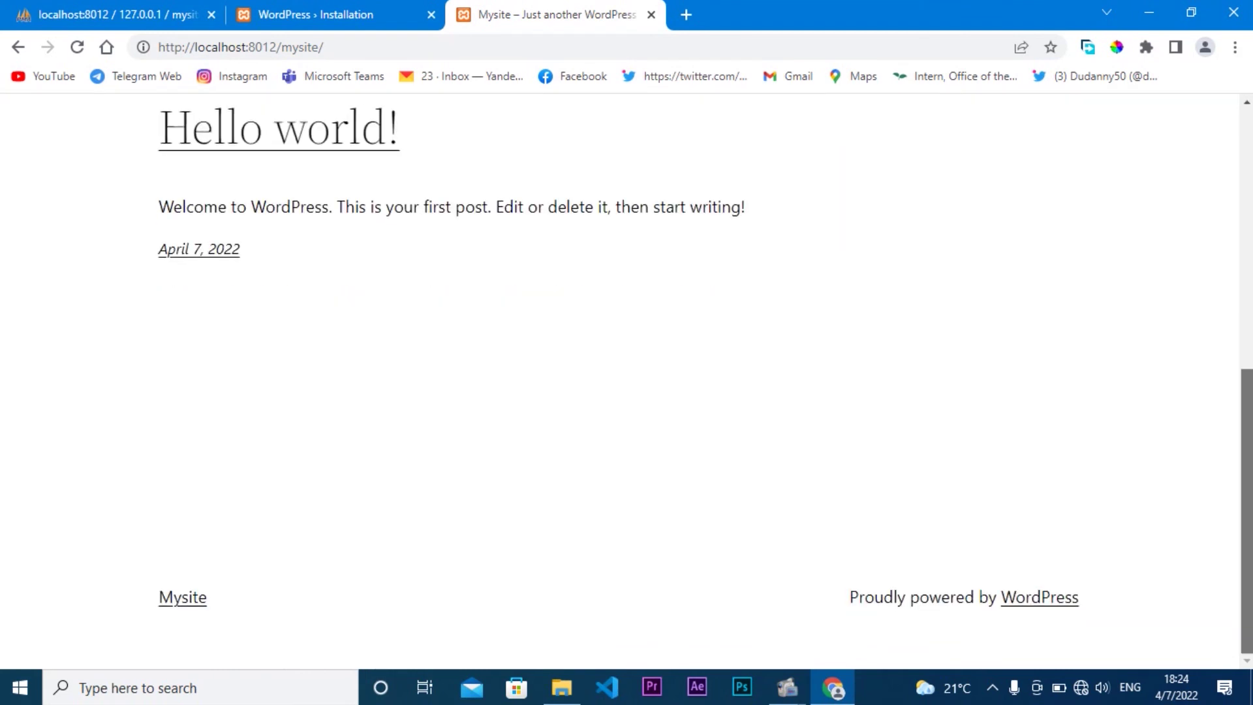
scroll(1248, 216, up, 6)
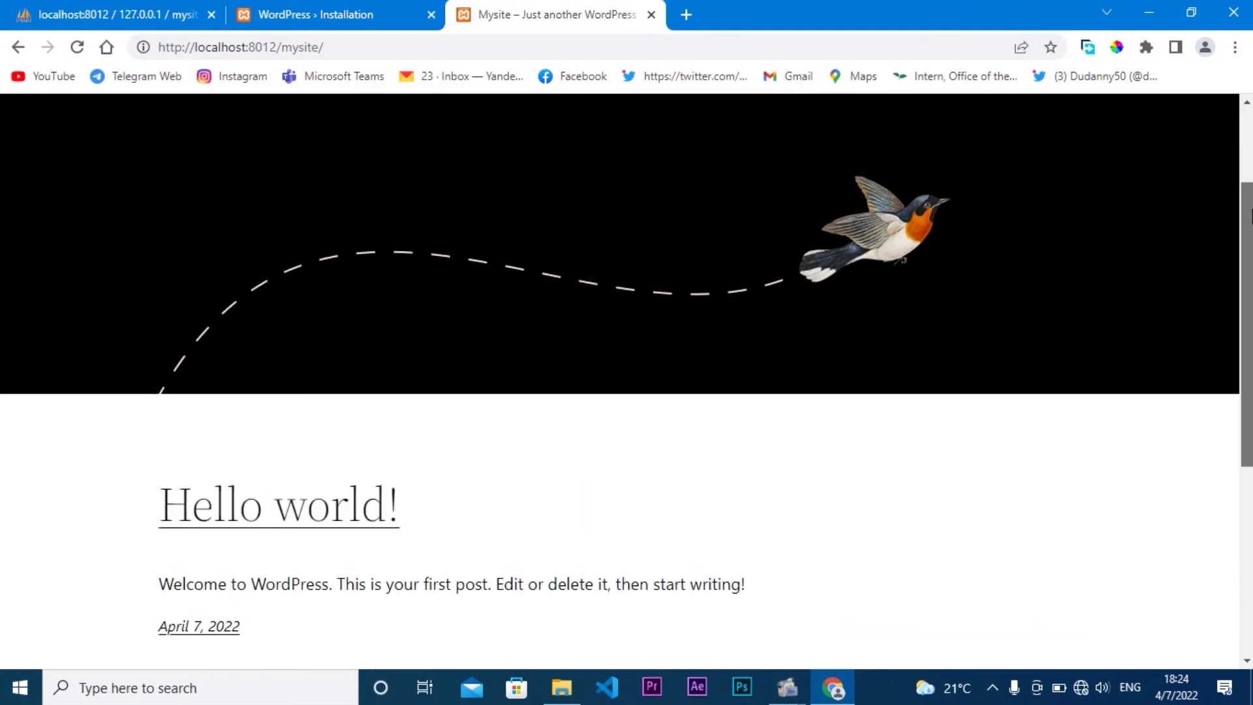
scroll(1249, 215, up, 3)
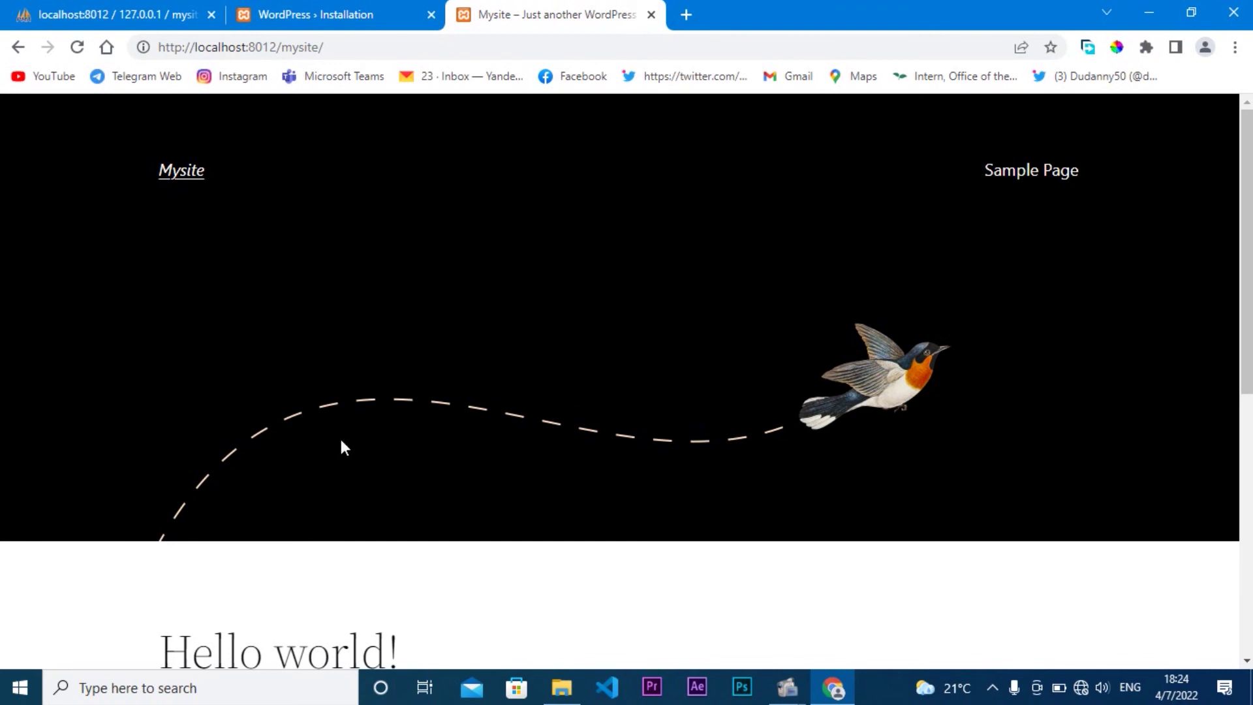
Step: Log in to Mysite from the success page with Remember Me ticked
click(344, 13)
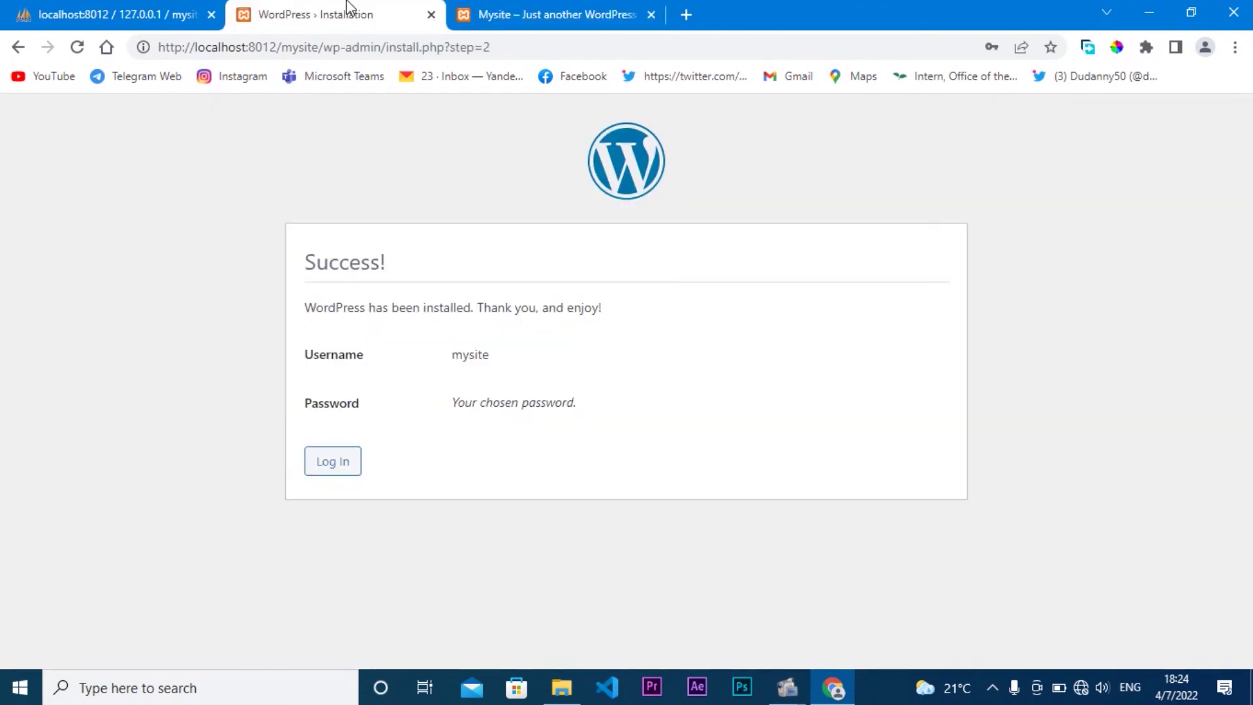
click(333, 463)
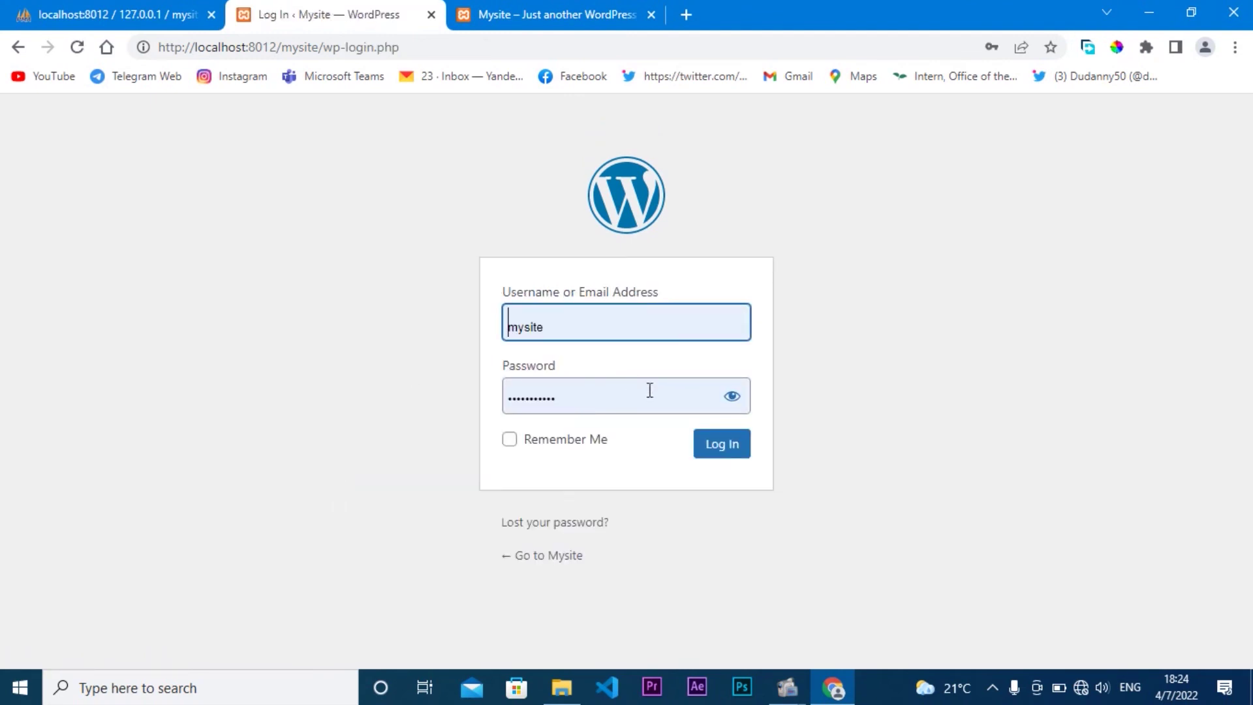
click(732, 406)
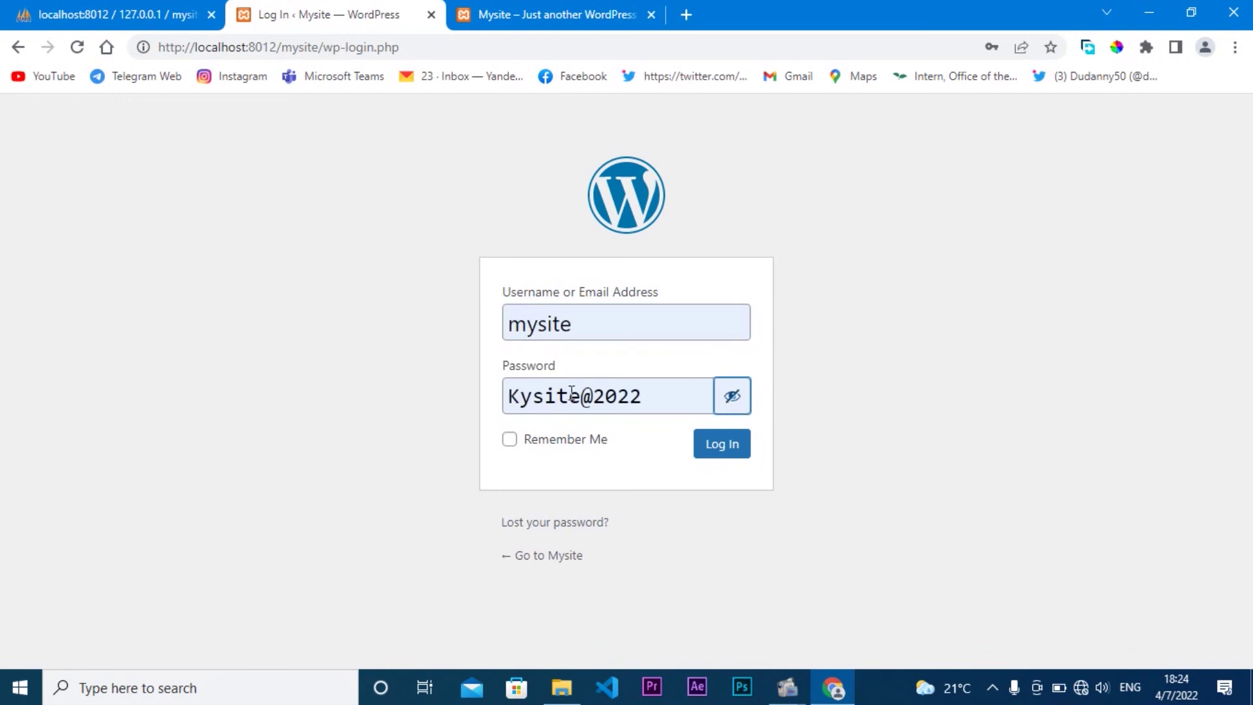
click(733, 404)
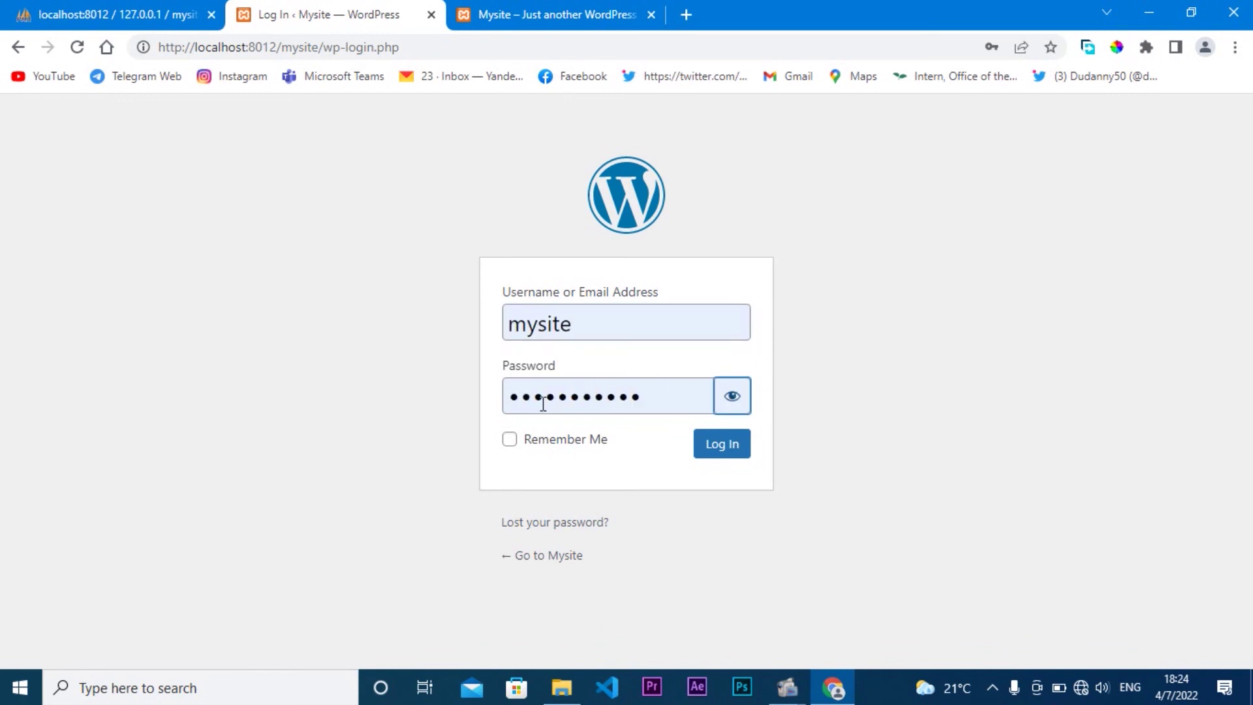
click(508, 446)
click(724, 451)
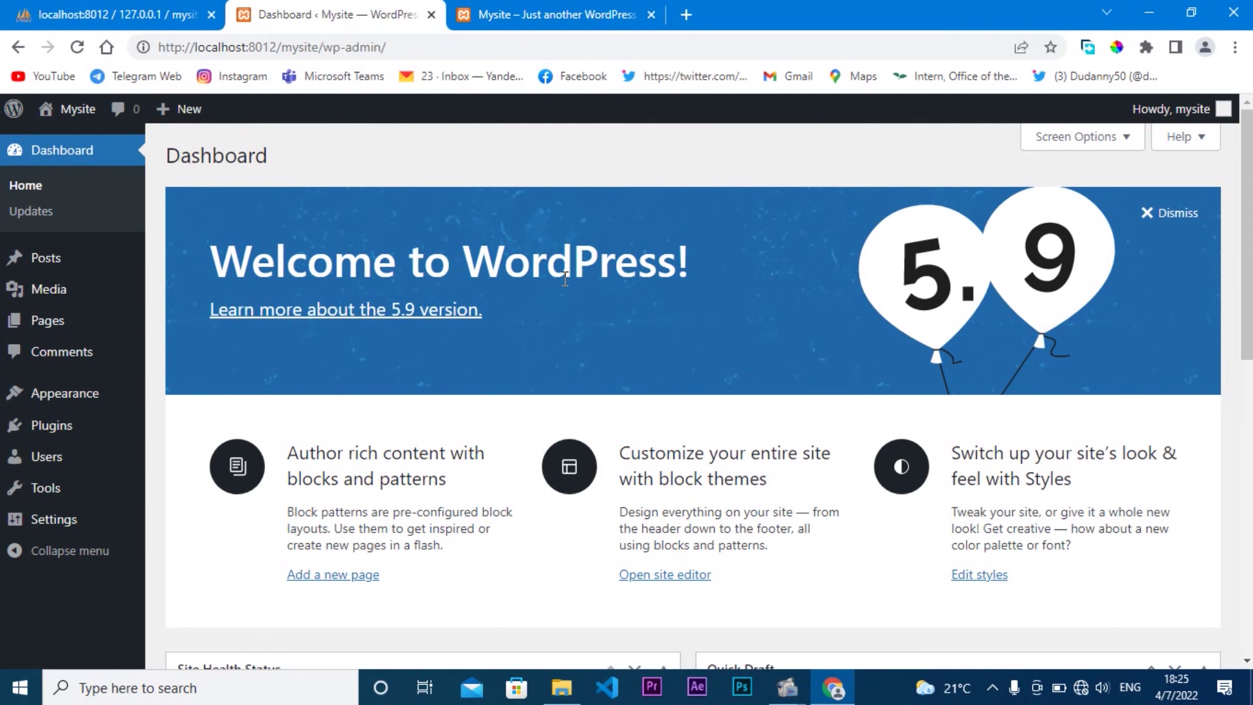
Step: Dismiss the Welcome to WordPress panel on the dashboard
click(1153, 213)
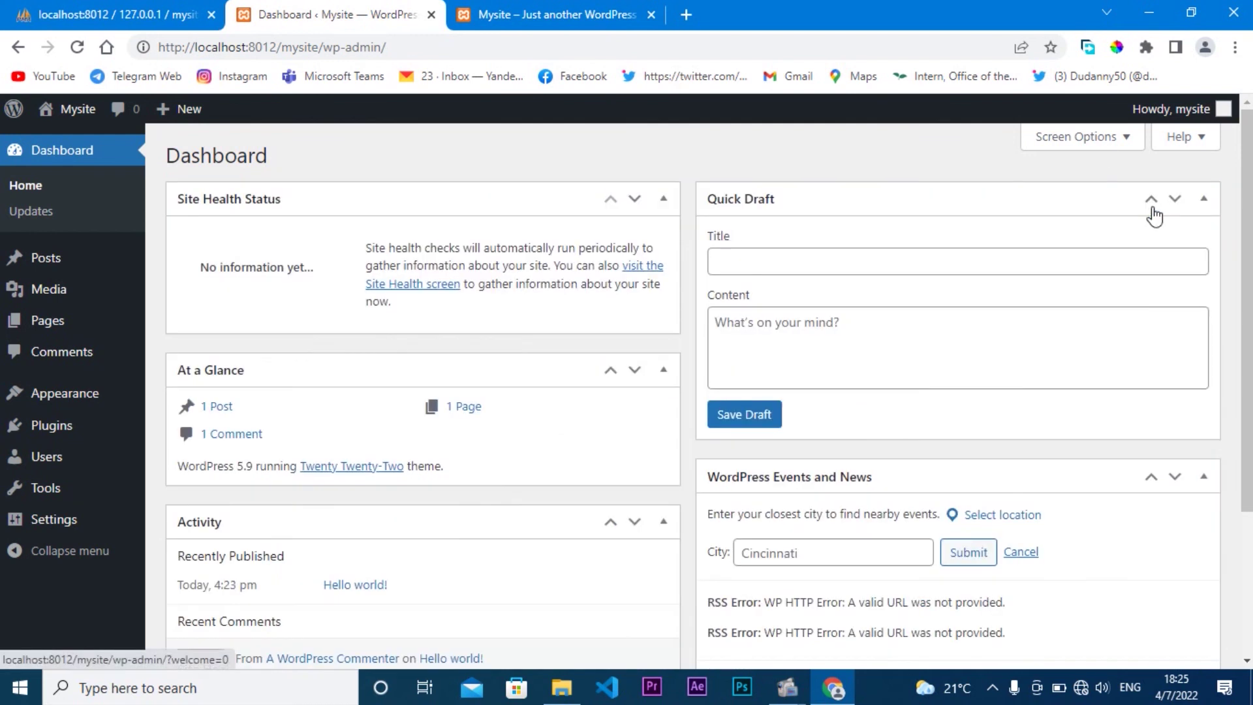
scroll(1251, 181, down, 3)
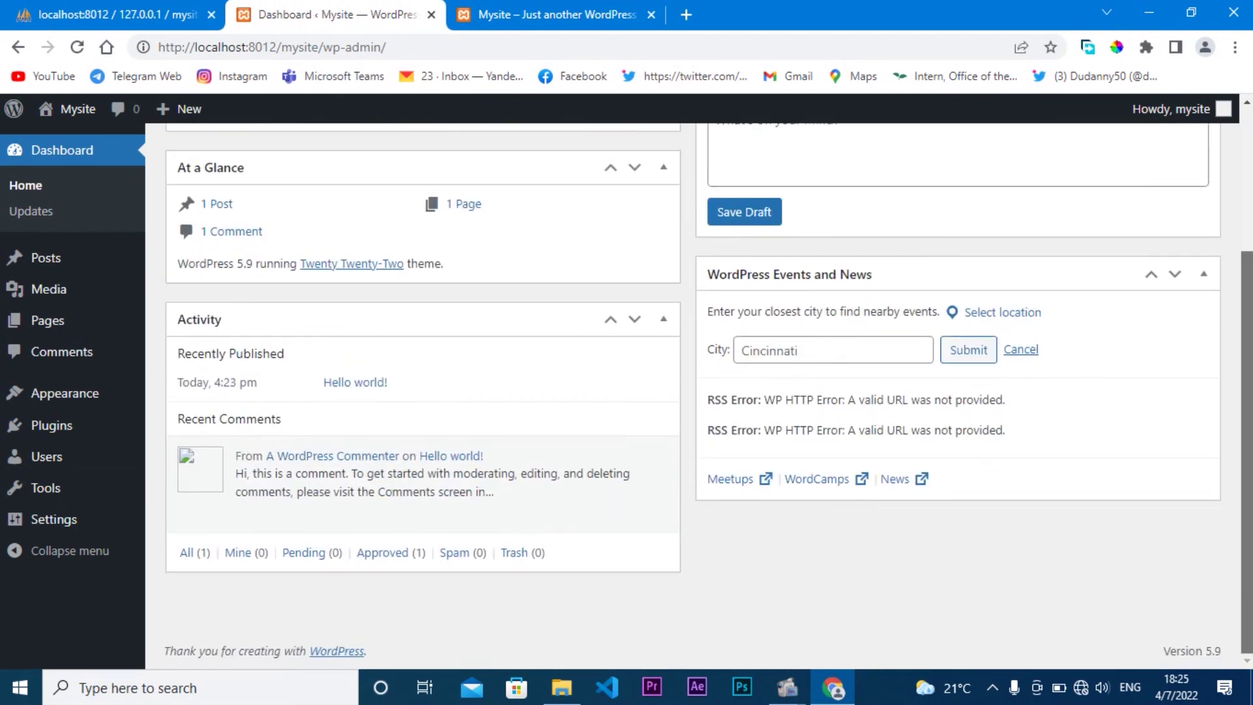
scroll(1250, 181, up, 2)
scroll(709, 396, up, 1)
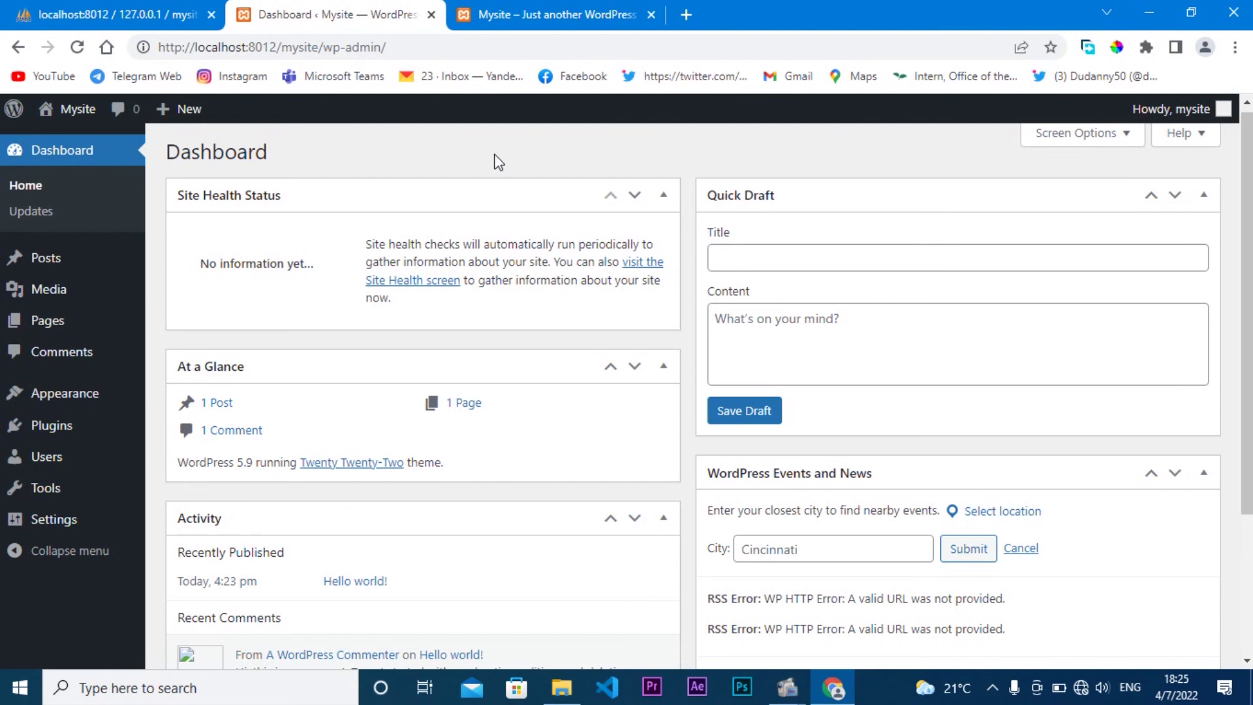
Step: Open the local site localhost:8012/umuvanda.com in a new tab
click(623, 15)
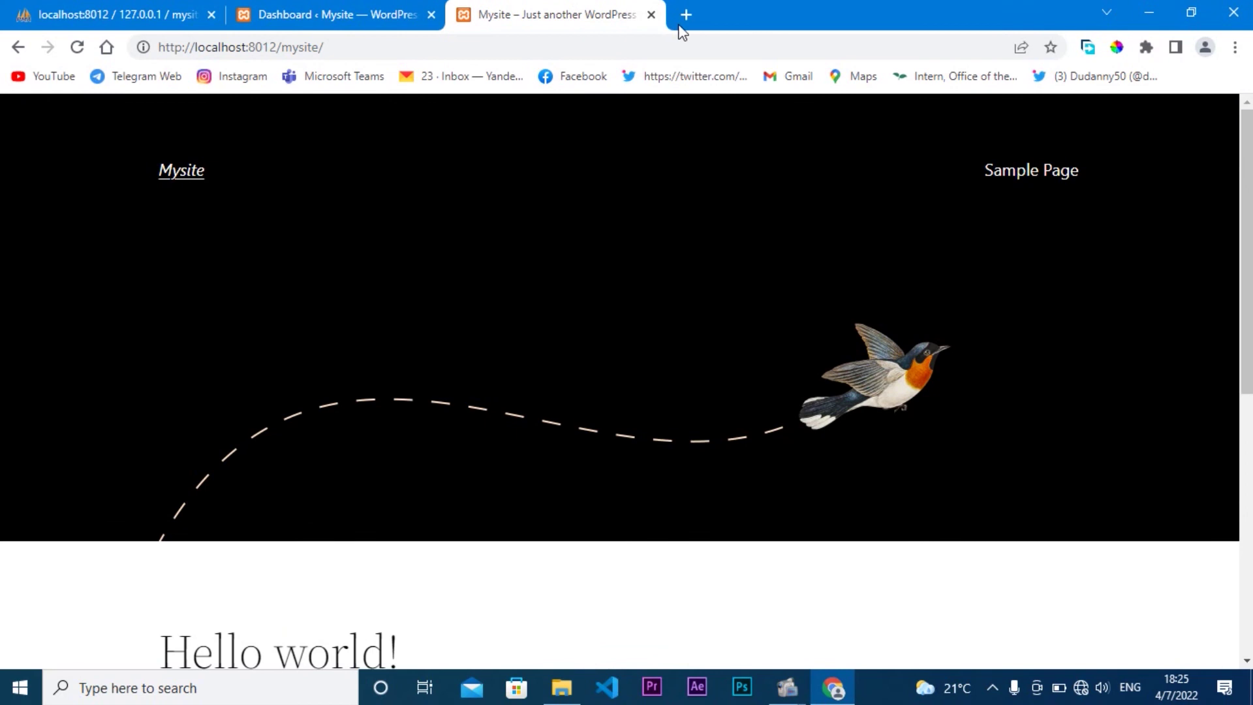
click(685, 14)
click(630, 41)
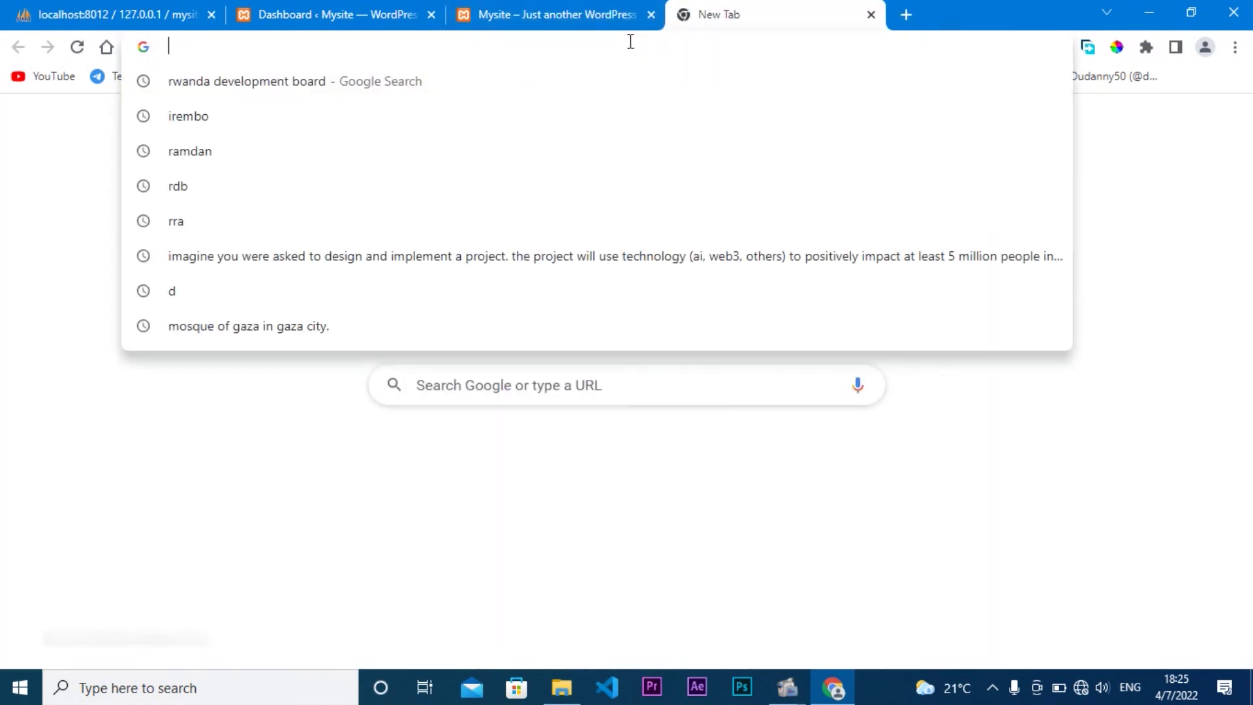
text(localhost:8012/um)
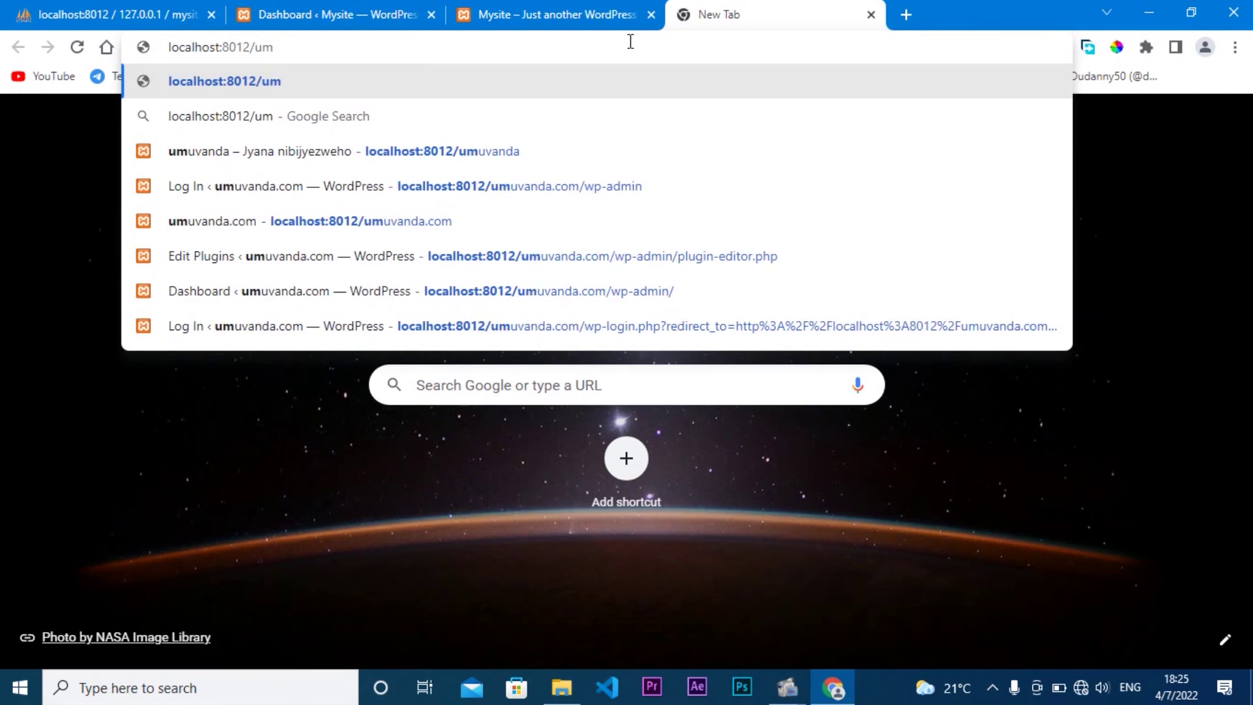
click(588, 216)
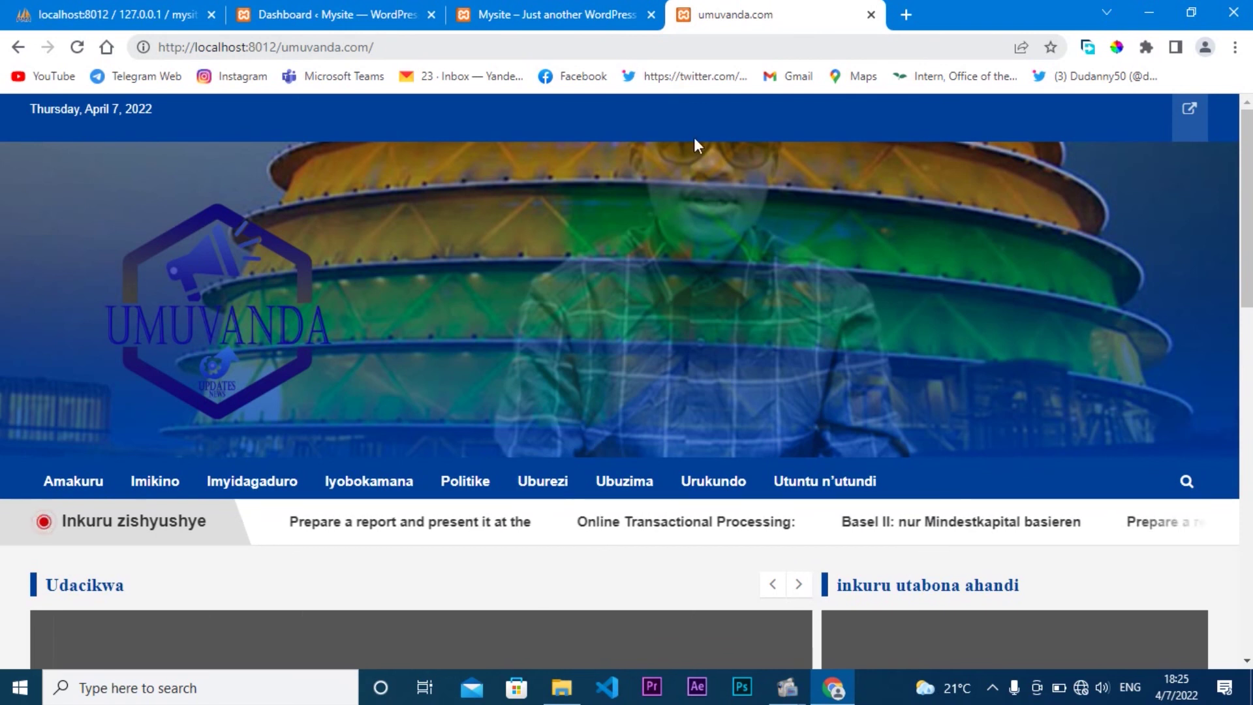
Step: Scroll through the umuvanda.com page, then return to the Mysite dashboard tab
drag(1247, 242, 1247, 597)
click(1193, 586)
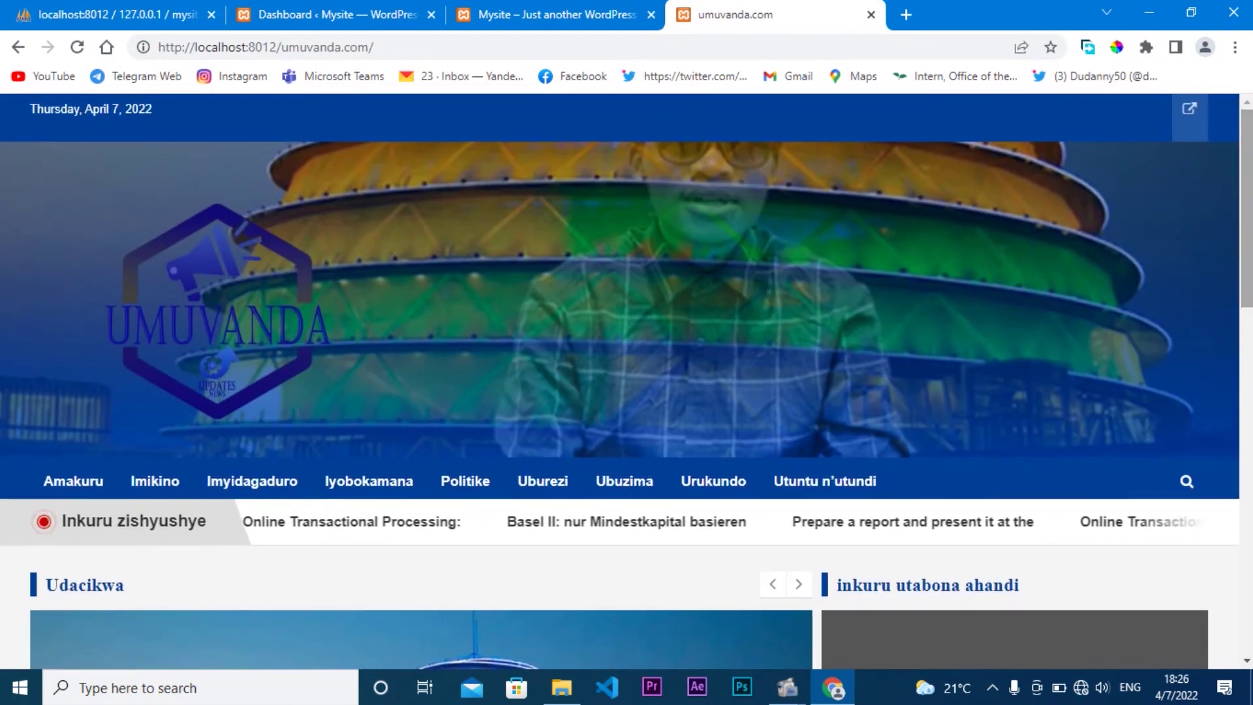
click(519, 13)
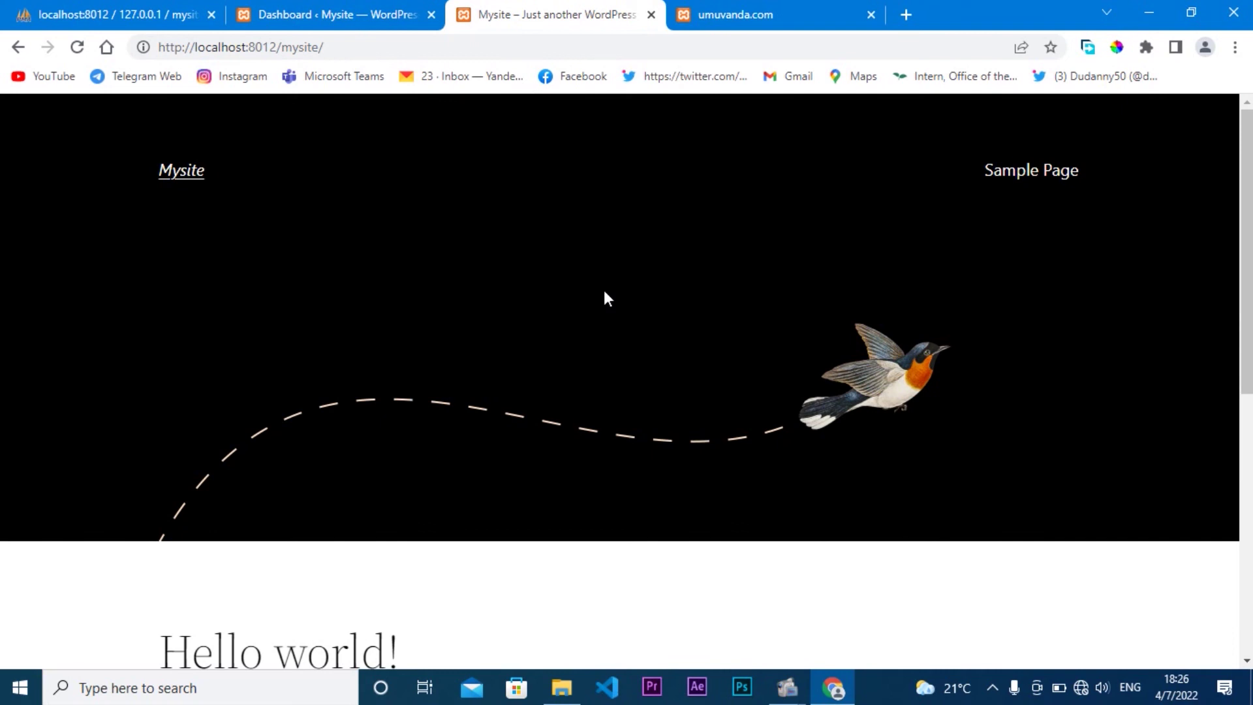
click(385, 13)
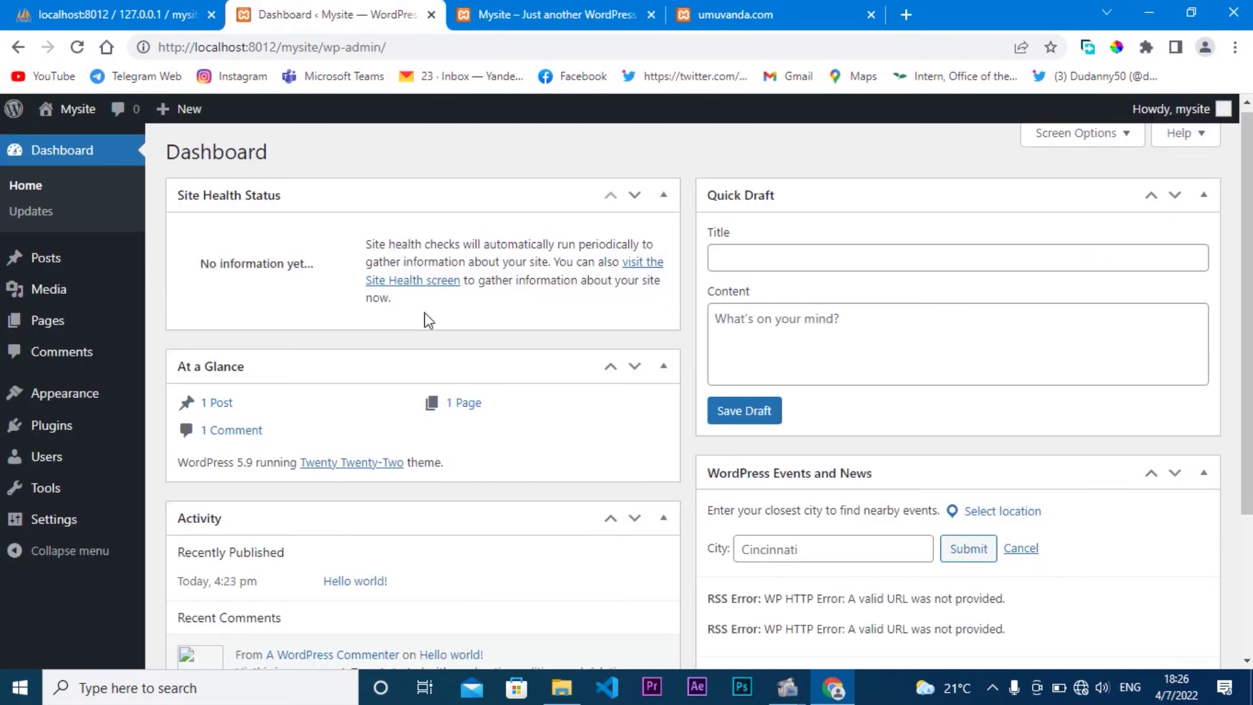
Step: Activate the Twenty Twenty theme under Appearance > Themes after glancing at the front page
mouse_move(92, 391)
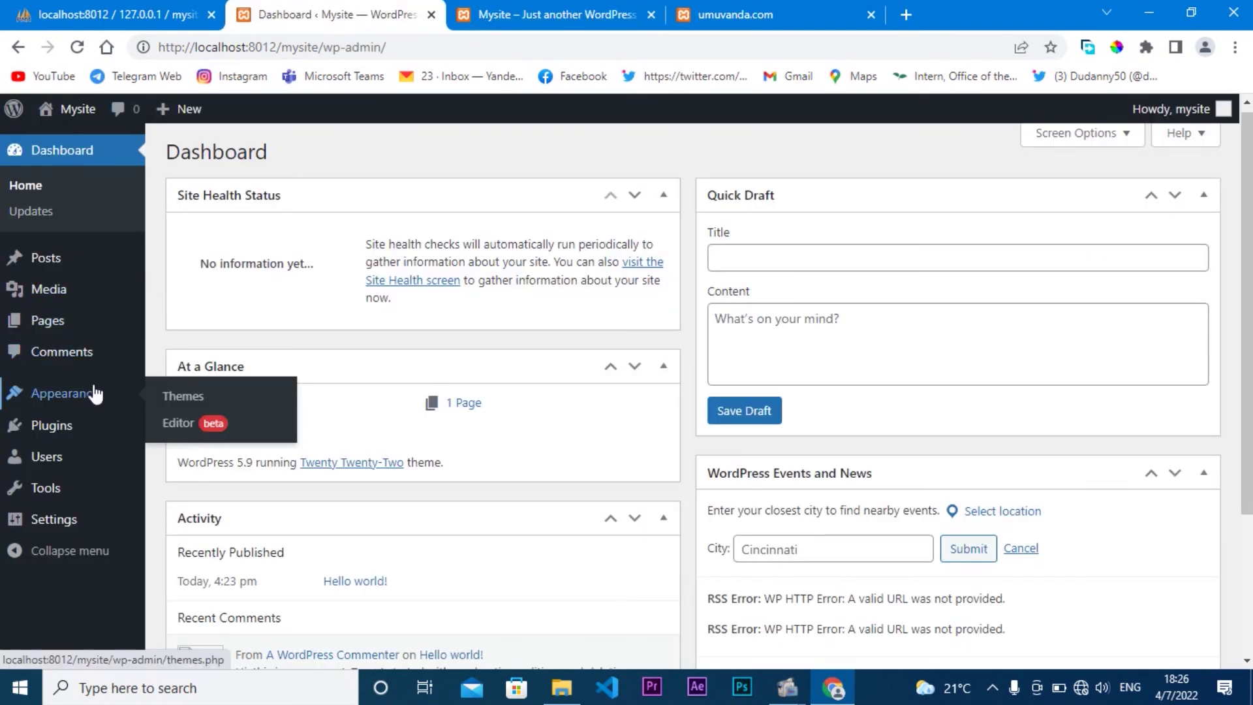
click(189, 399)
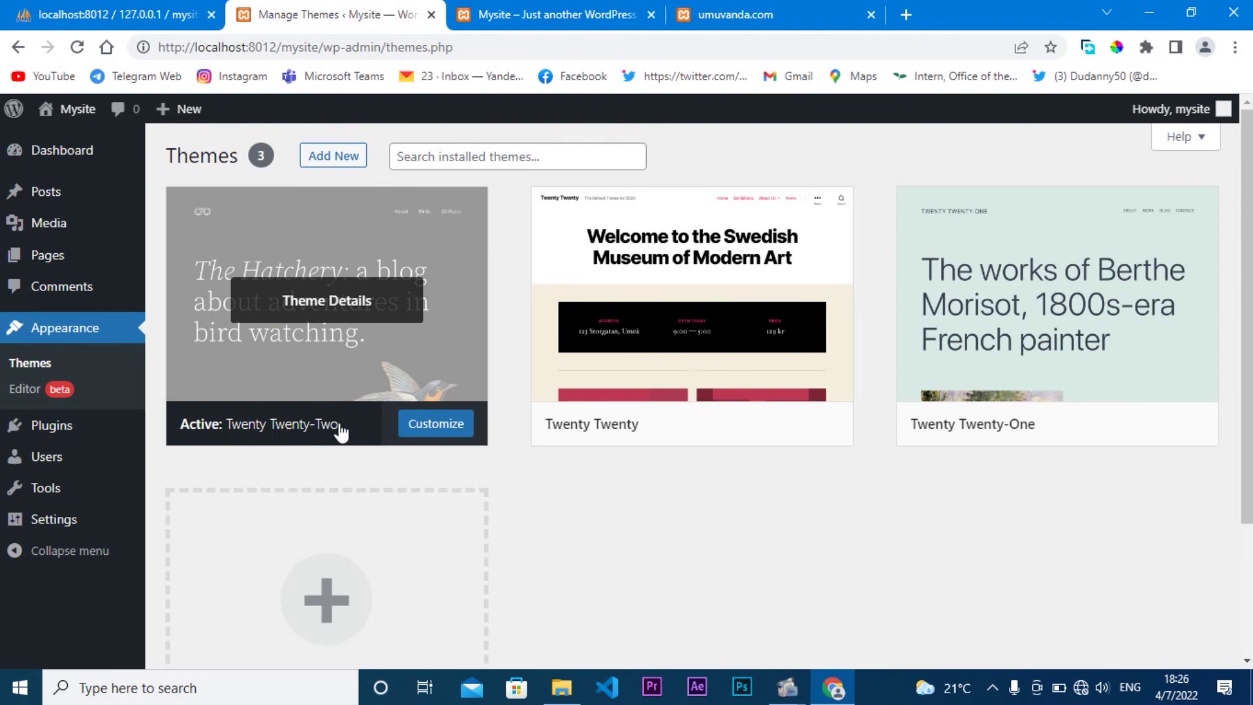
click(554, 15)
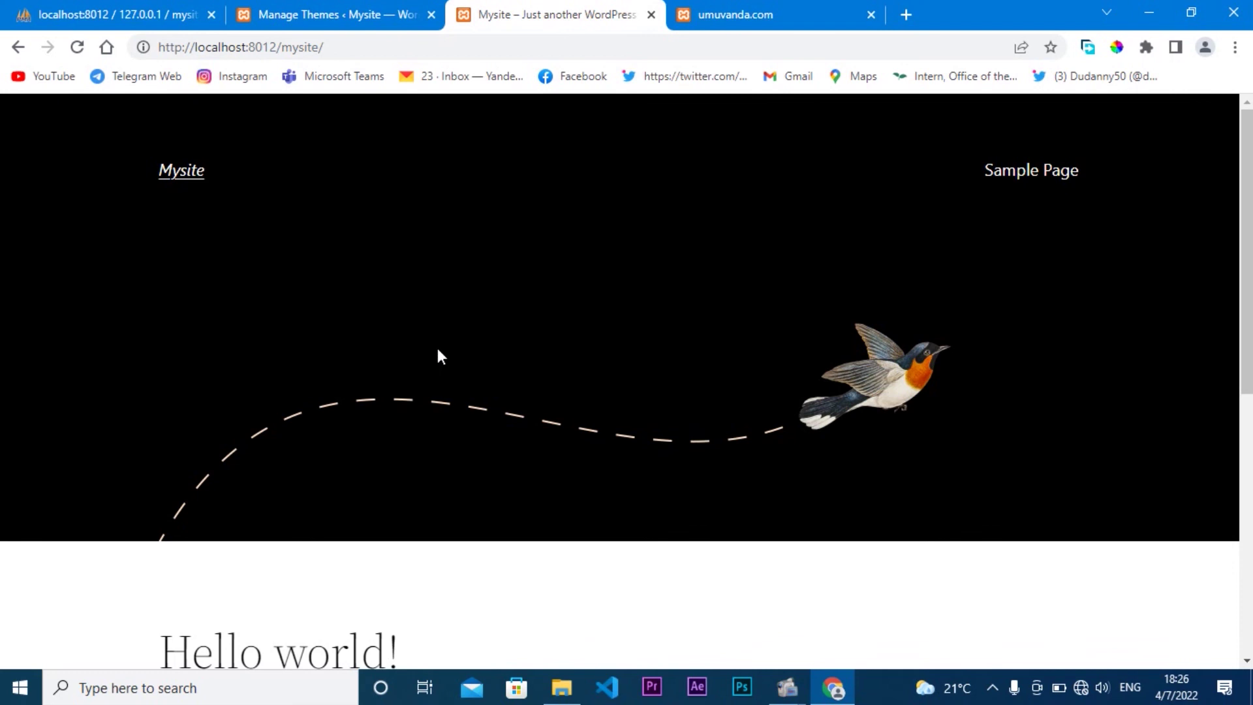
click(363, 14)
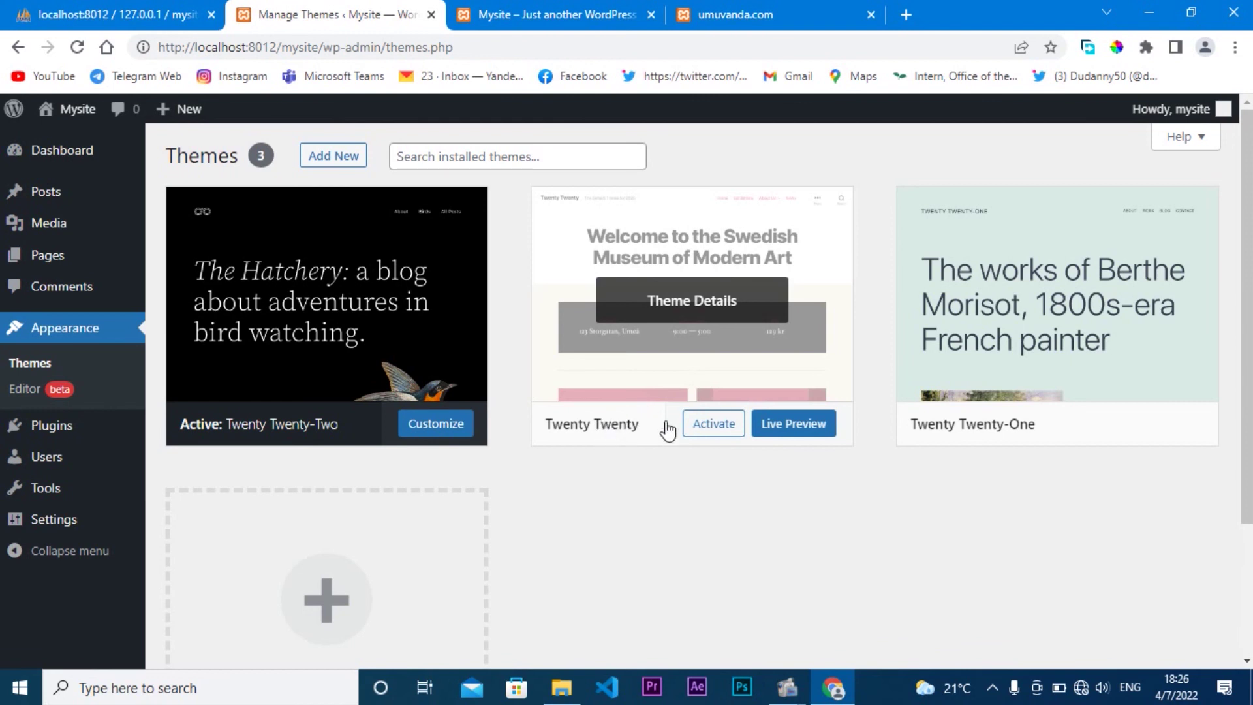
click(706, 433)
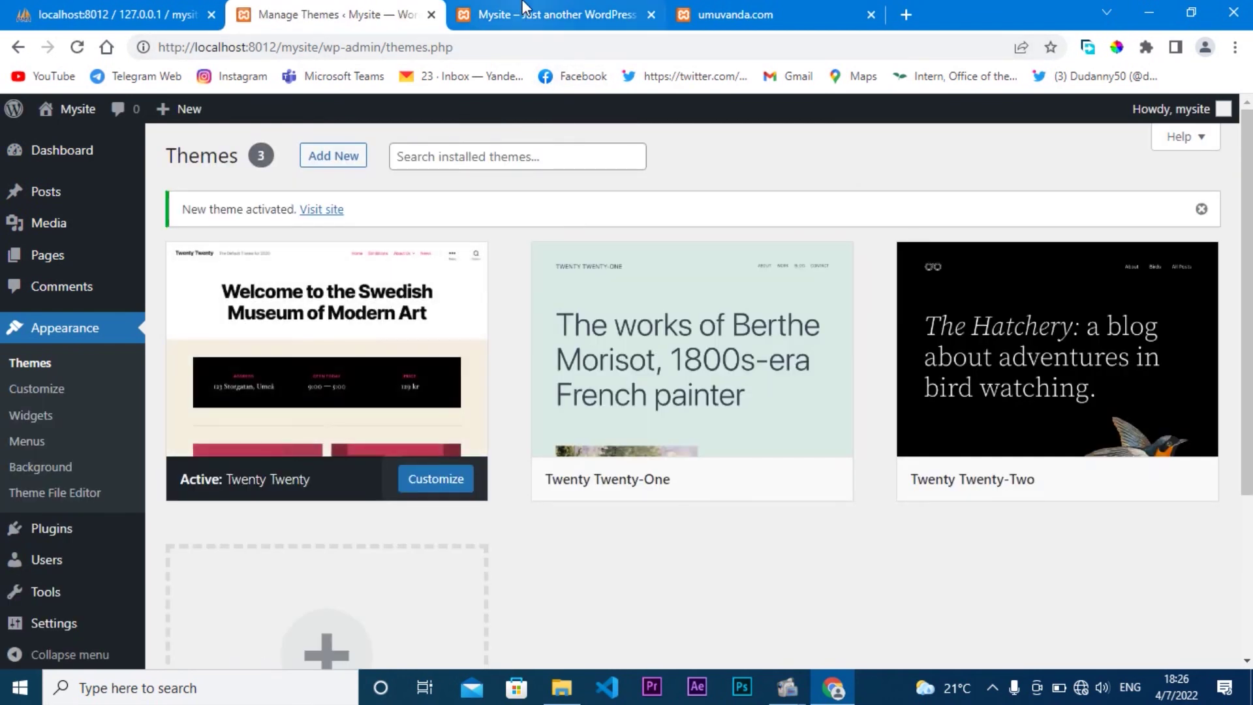
Step: Refresh the Mysite front page to show Twenty Twenty, then check Hello world! and the Search, Recent Posts, Archives widgets
click(545, 10)
click(78, 53)
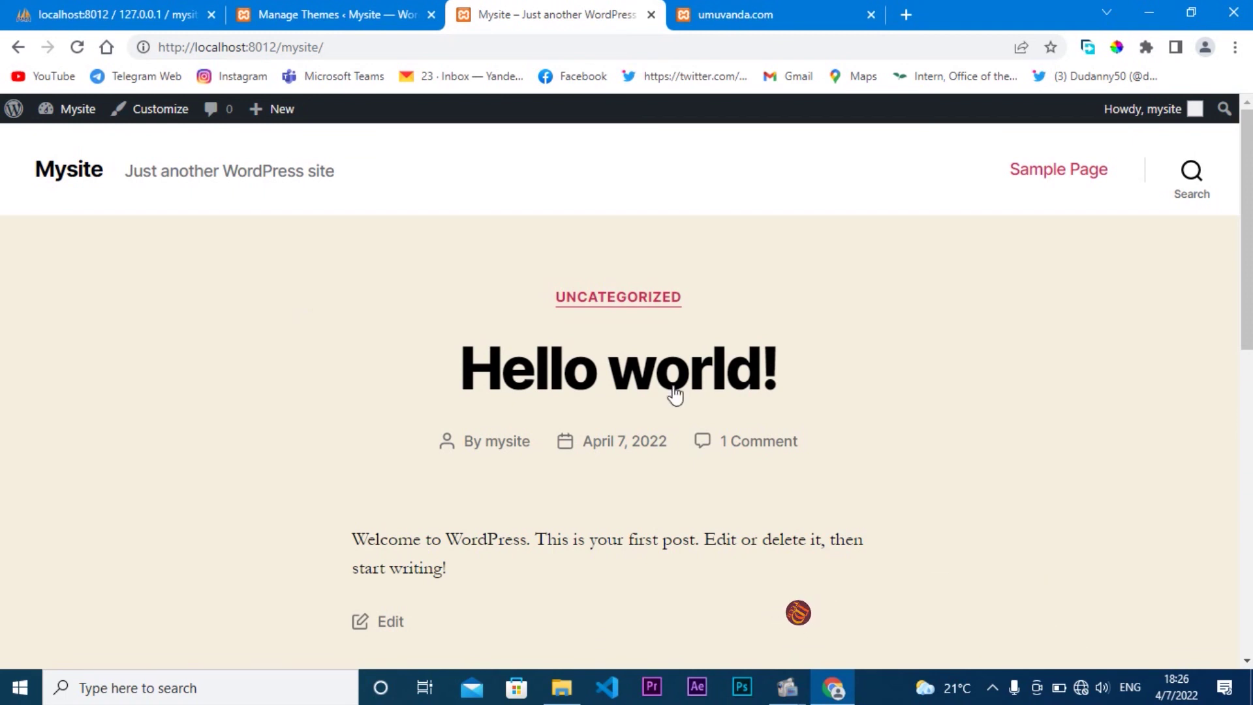
scroll(672, 394, down, 5)
scroll(627, 394, down, 6)
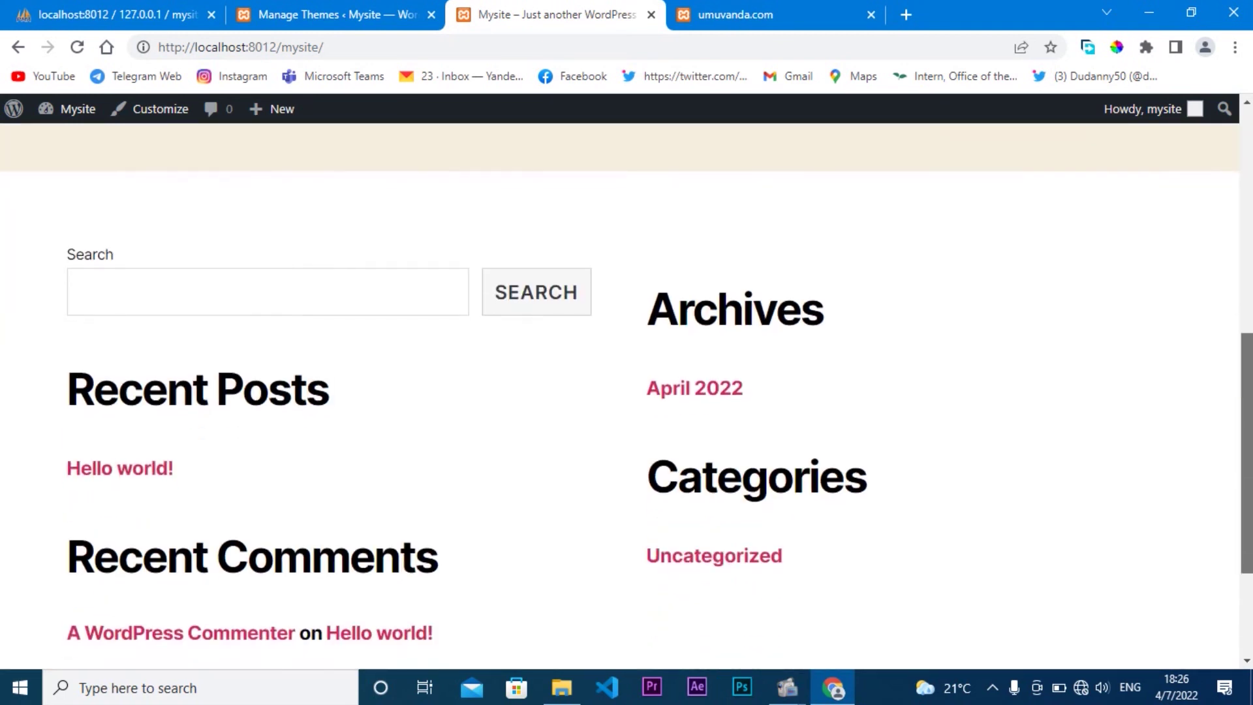
scroll(627, 394, up, 11)
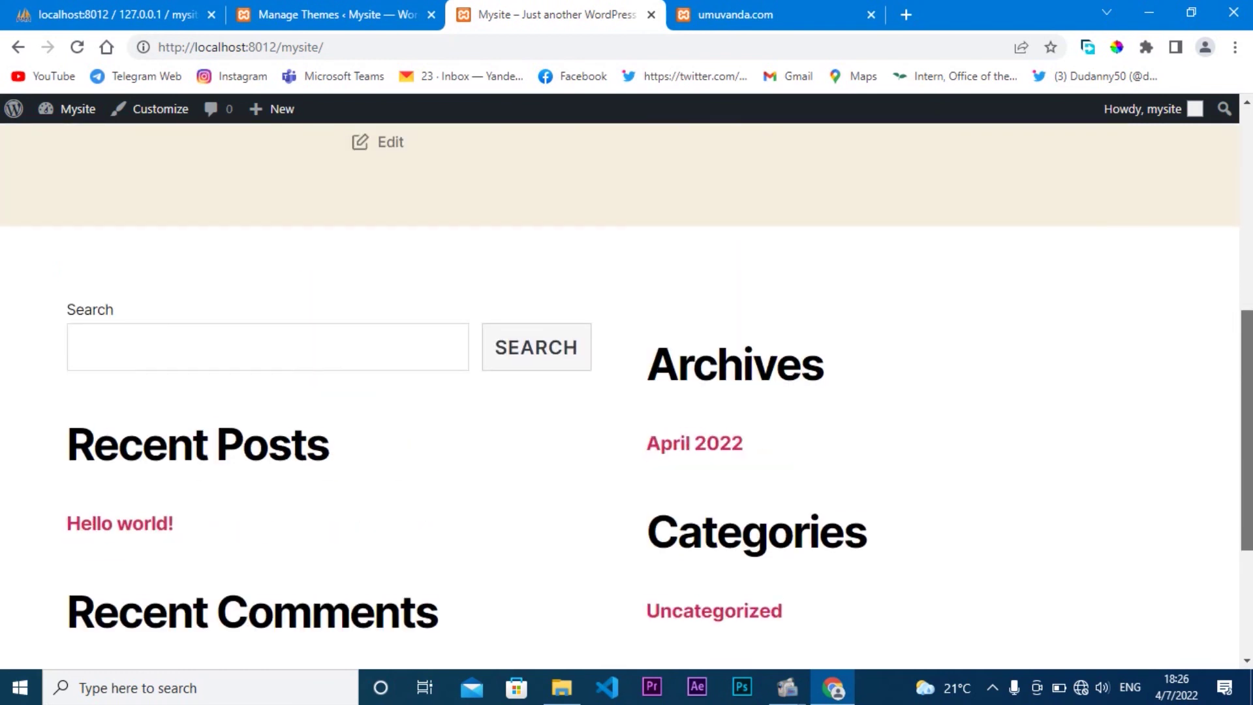